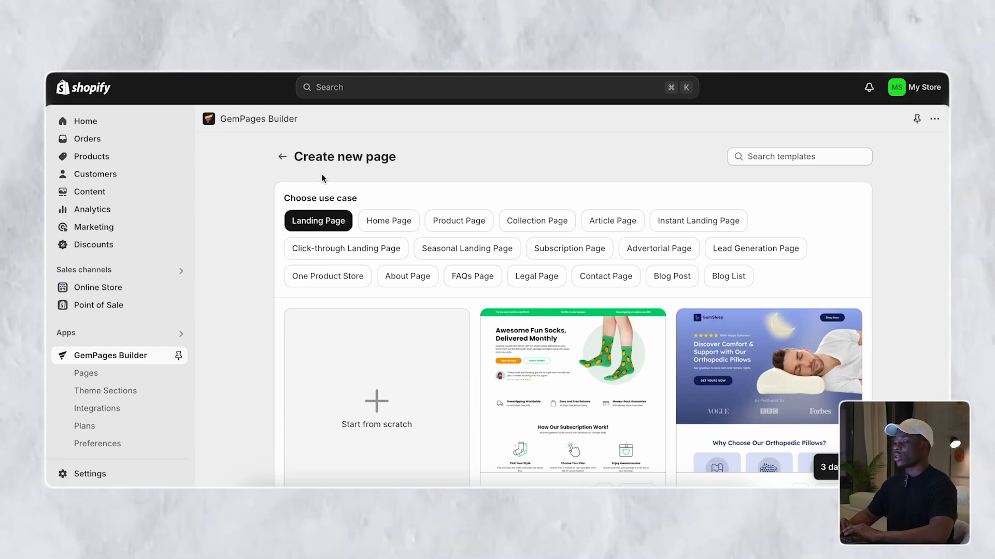
- Return to the GemPages home page and start creating a new page
click(289, 160)
scroll(362, 217, down, 4)
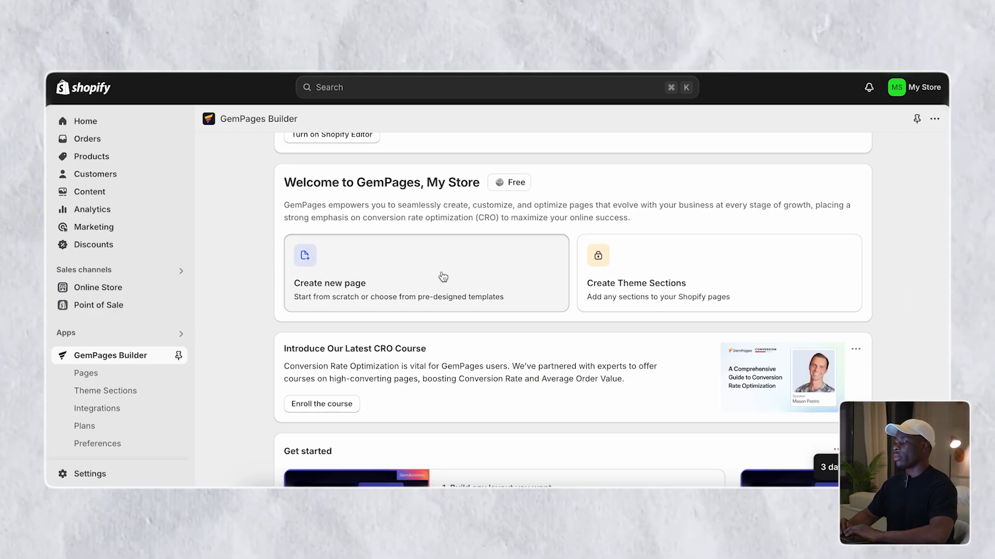
click(443, 276)
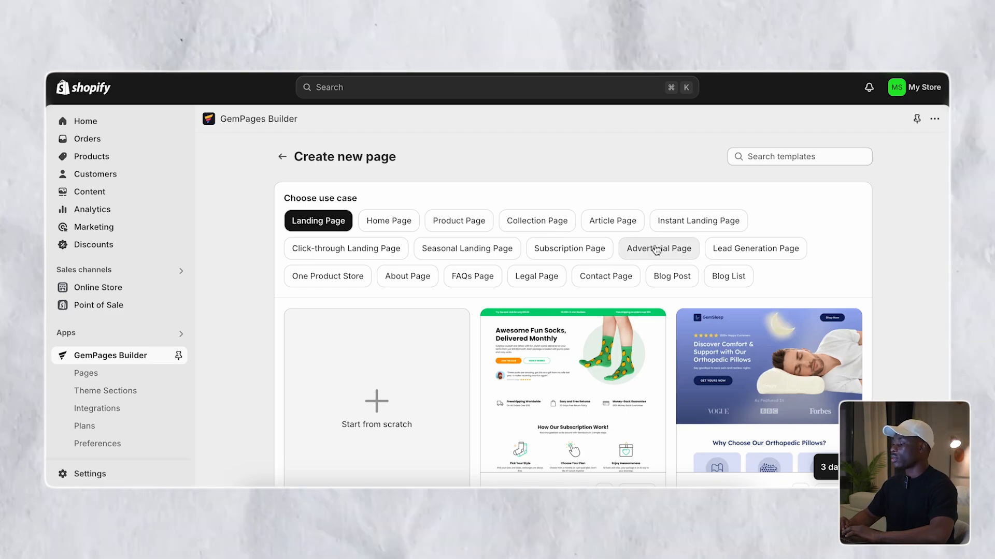
- Filter to Advertorial Page templates and choose 'Advertorial - Founder Story - The After Image'
click(656, 249)
scroll(657, 249, down, 10)
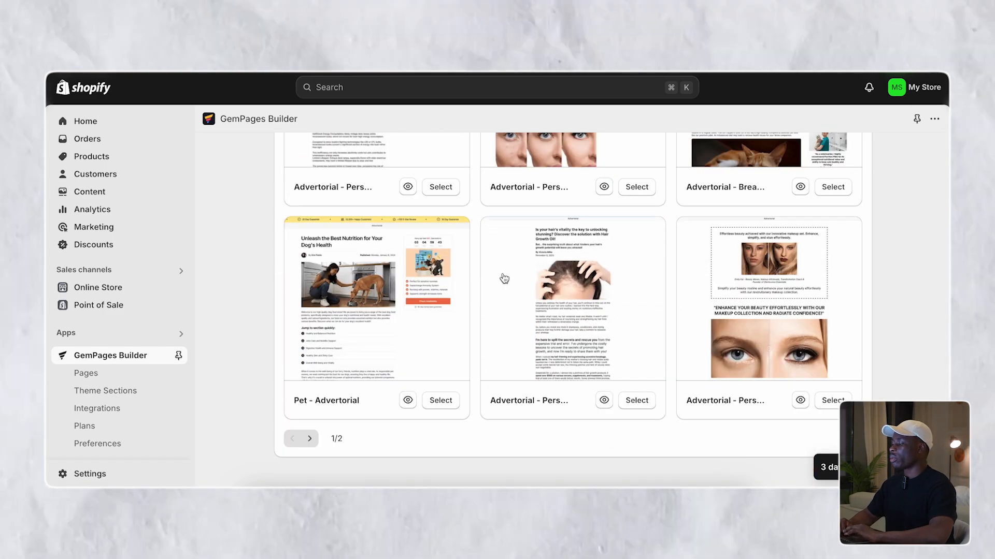
scroll(785, 270, up, 1)
scroll(785, 270, up, 4)
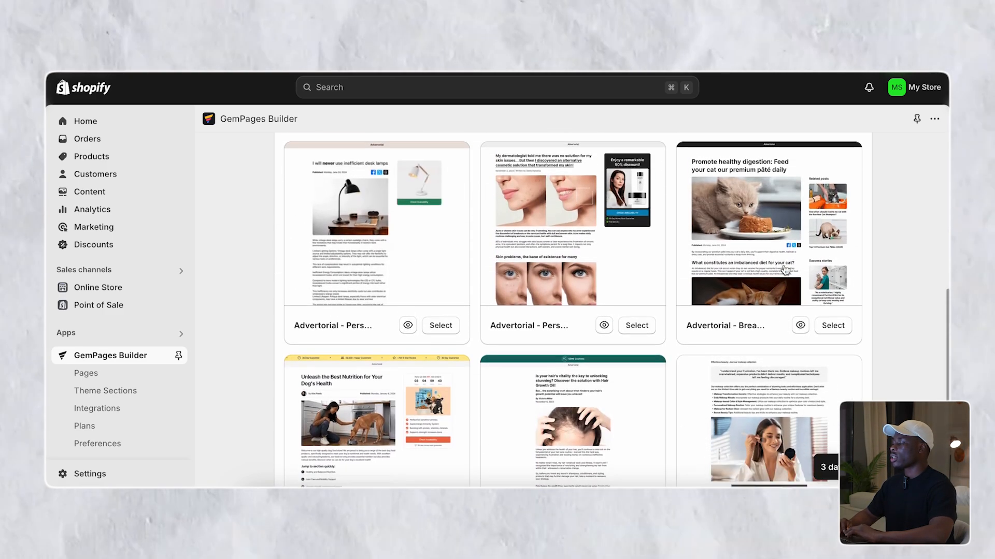
scroll(785, 270, up, 4)
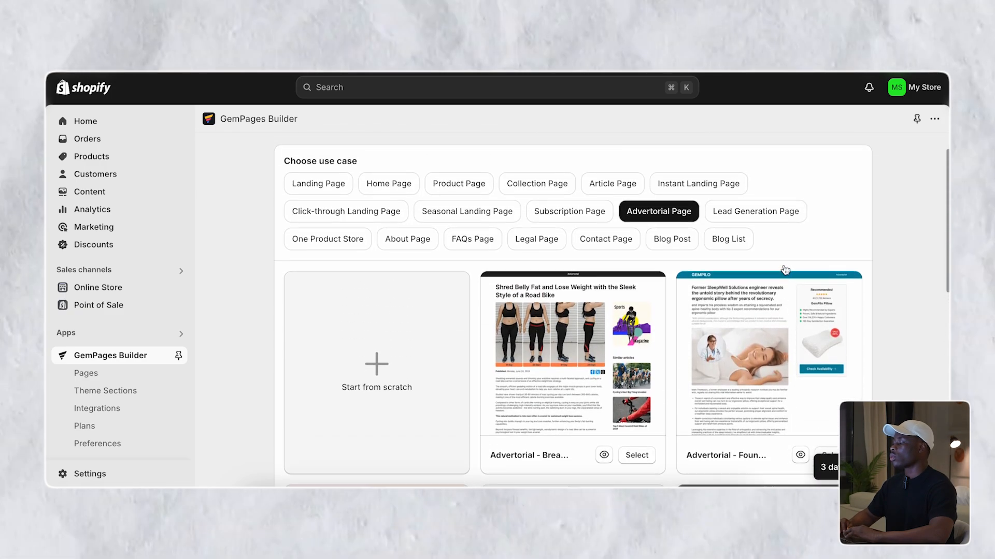
scroll(782, 311, down, 2)
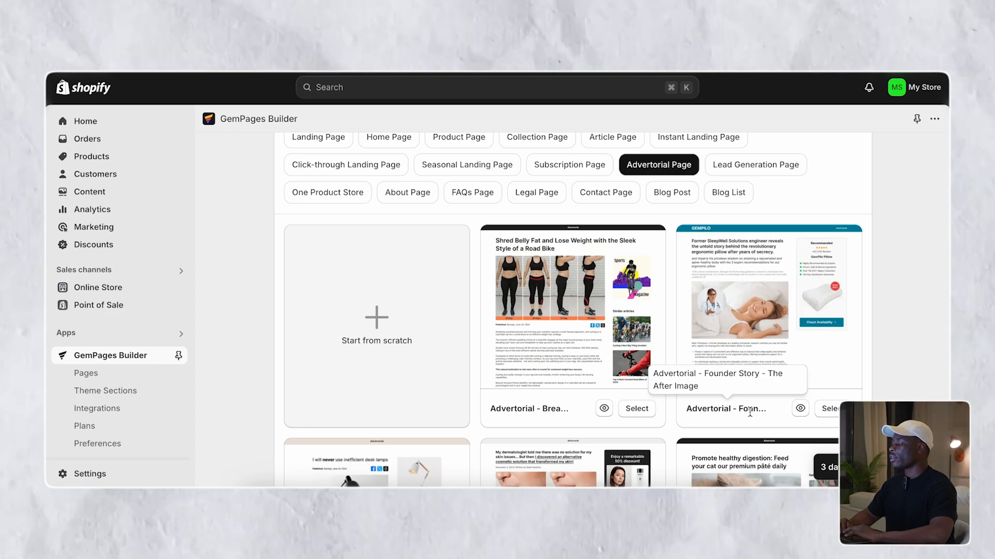
click(829, 409)
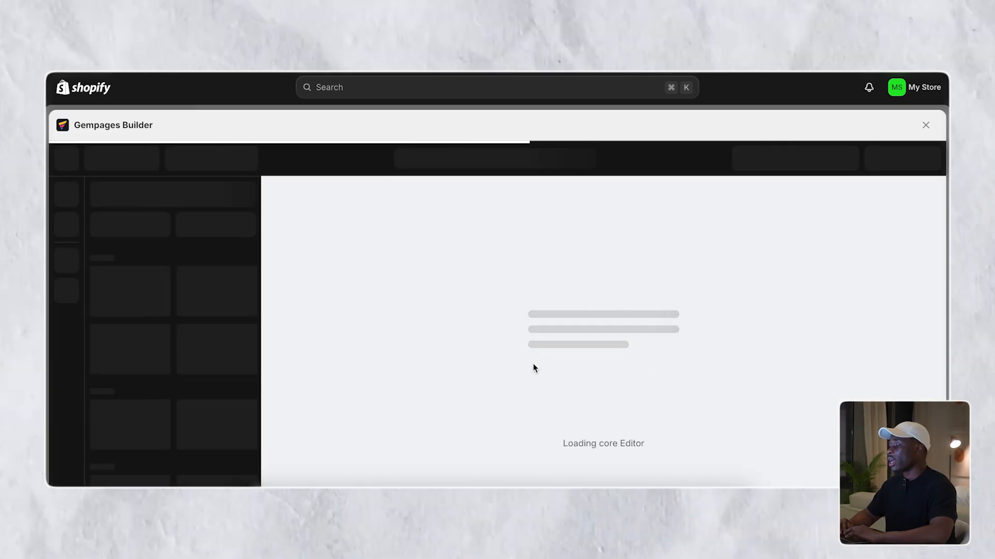
- Scroll the new advertorial draft down to the footer and back up to the top
scroll(455, 340, down, 5)
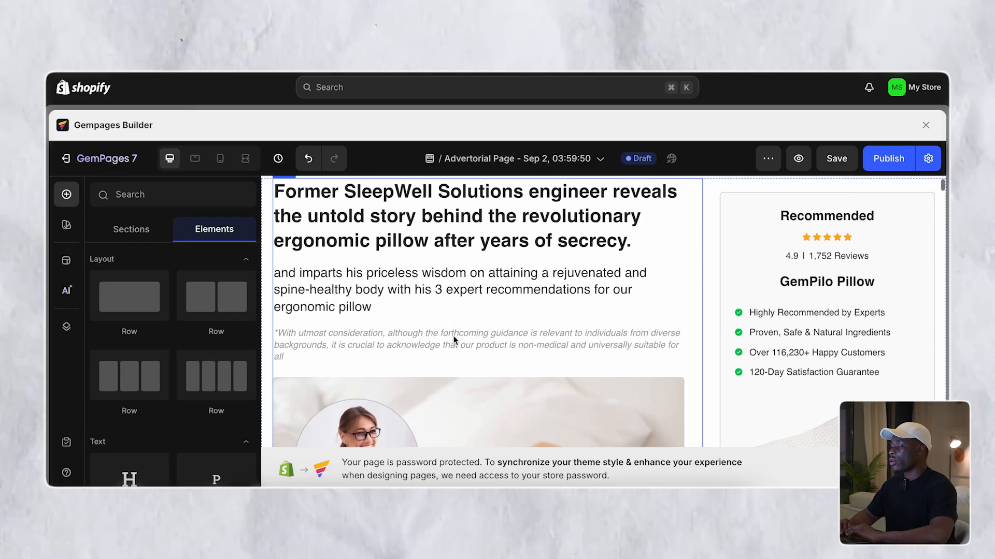
scroll(455, 341, up, 5)
scroll(454, 340, down, 10)
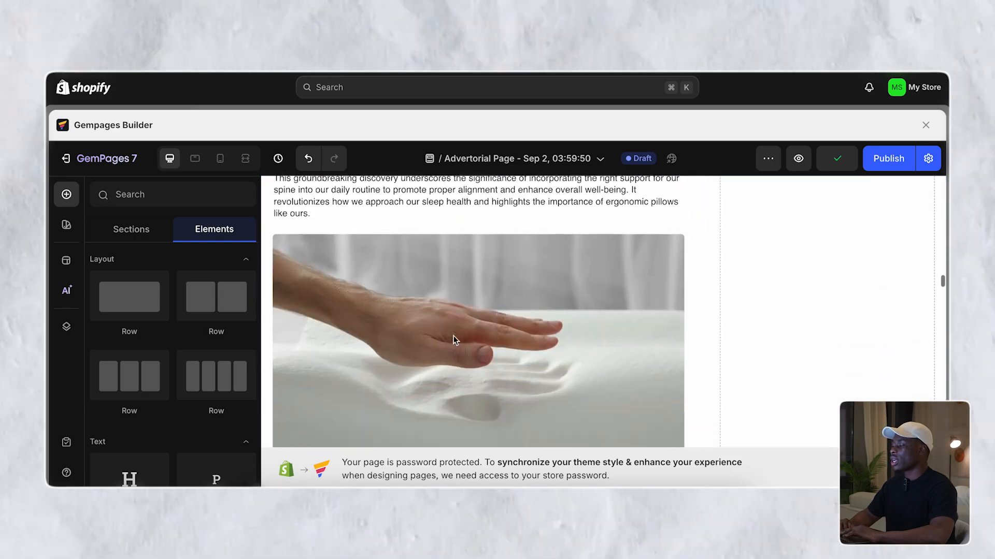
scroll(453, 340, down, 15)
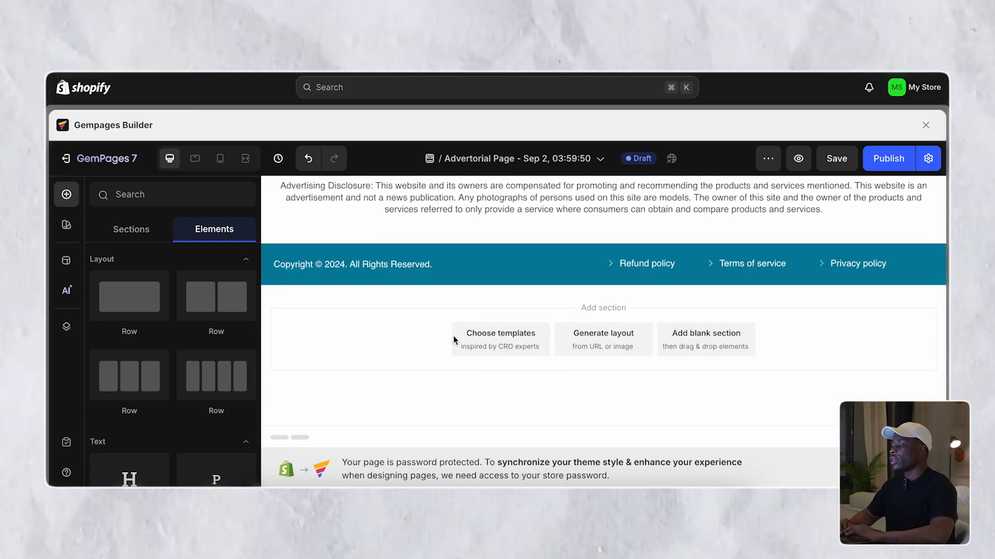
scroll(453, 340, up, 15)
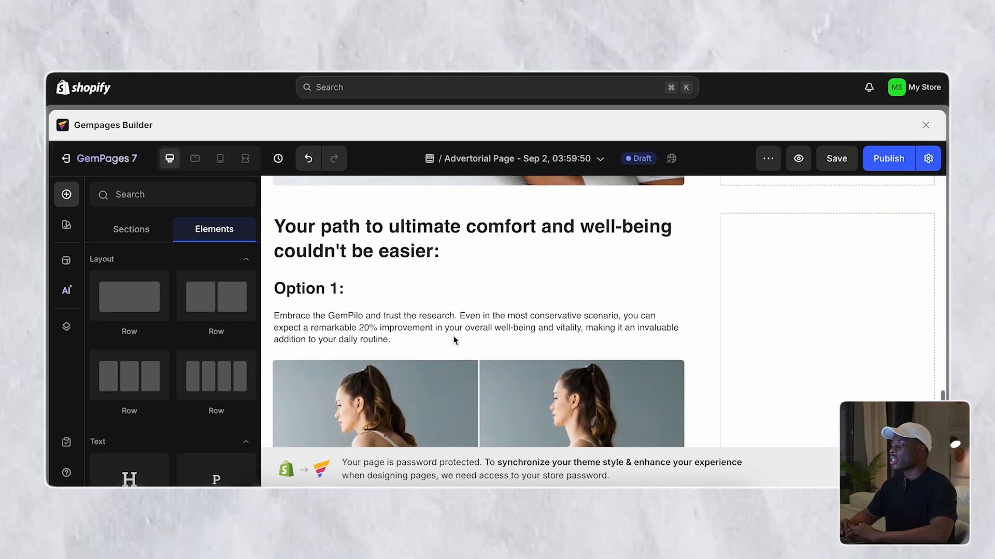
scroll(453, 336, up, 15)
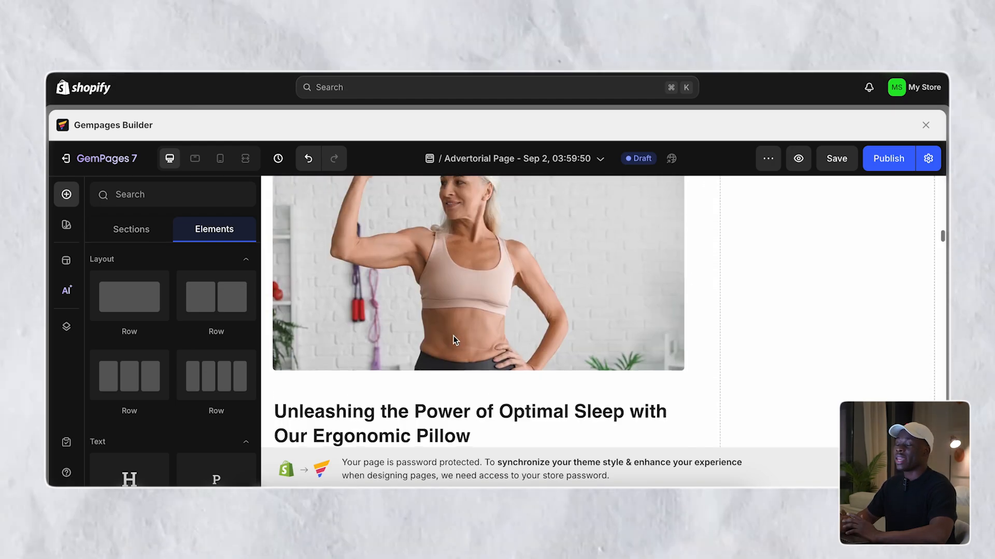
scroll(453, 341, up, 10)
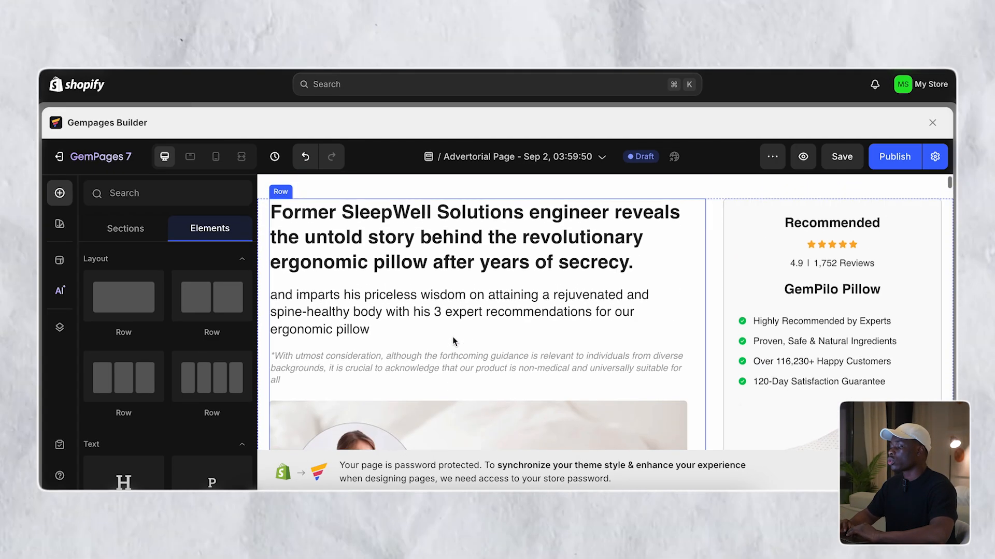
- Select the main headline text, then the paragraph below it, then the headline again
click(454, 323)
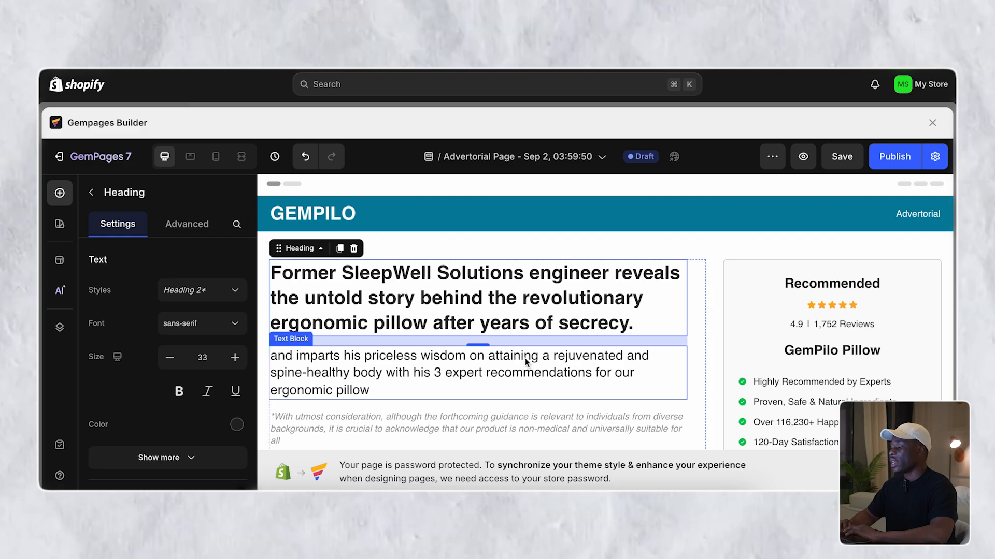
click(453, 324)
triple_click(453, 324)
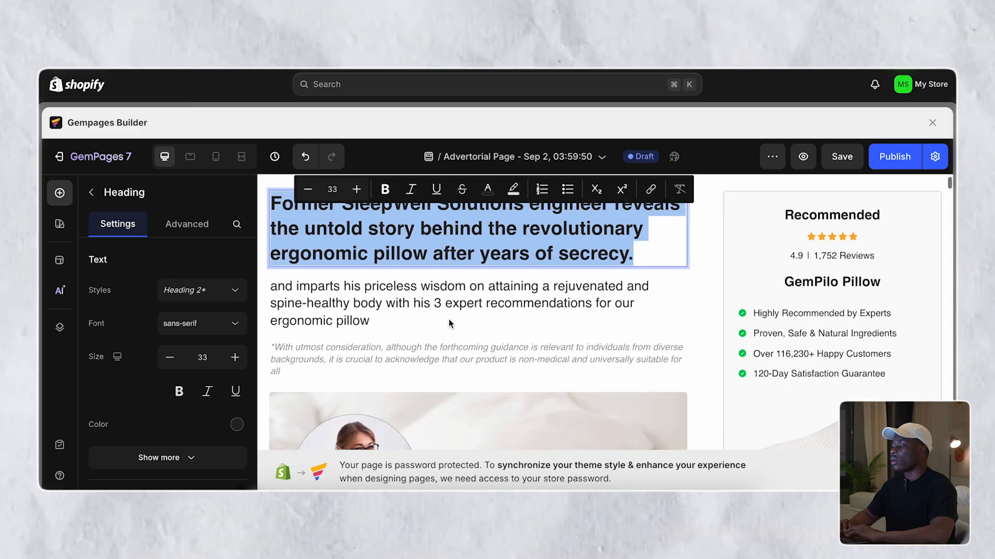
click(442, 300)
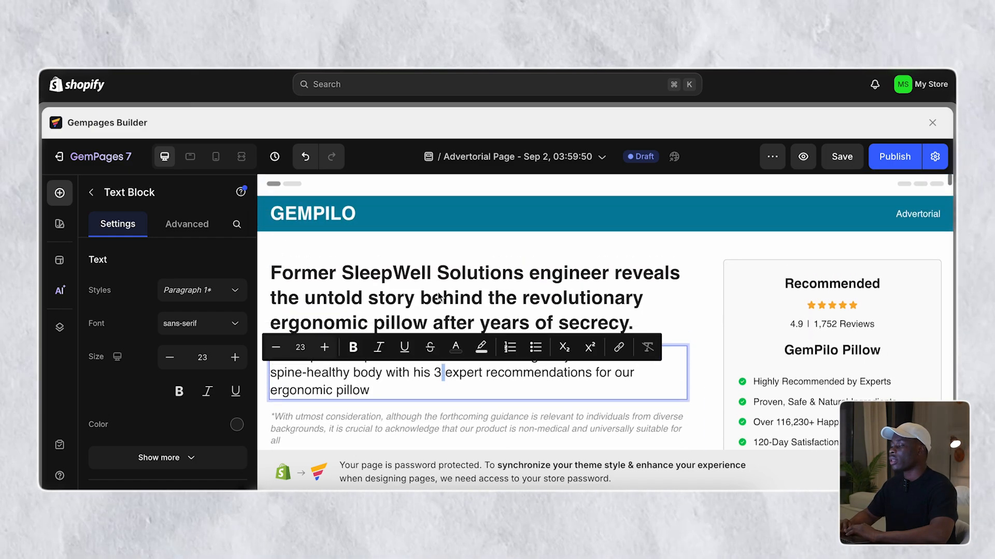
click(438, 297)
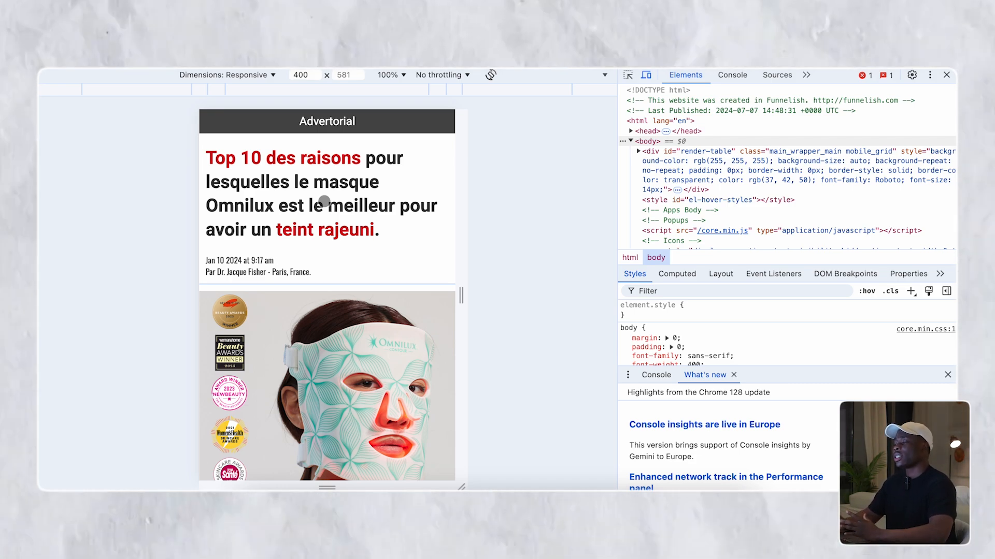
scroll(324, 201, down, 7)
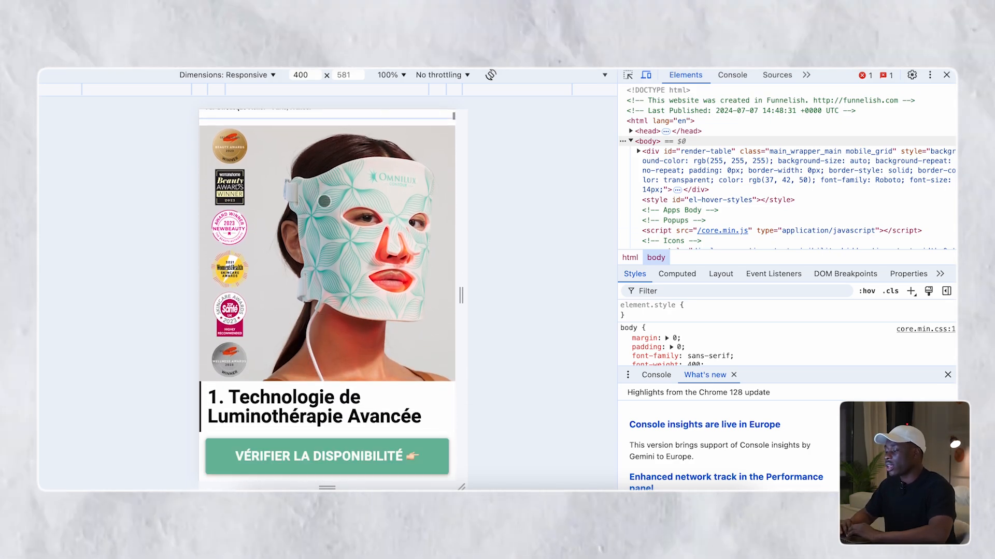
scroll(323, 201, down, 10)
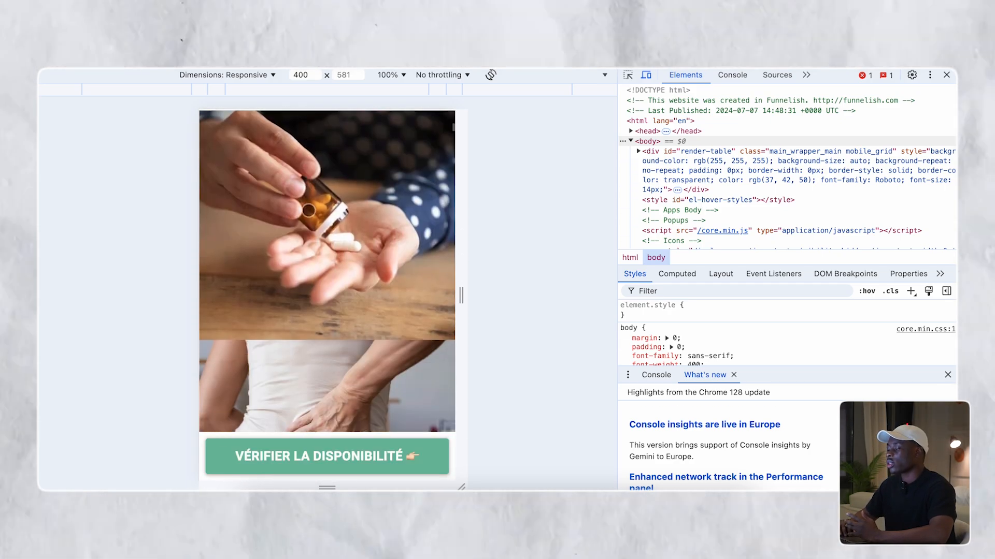
scroll(308, 210, down, 15)
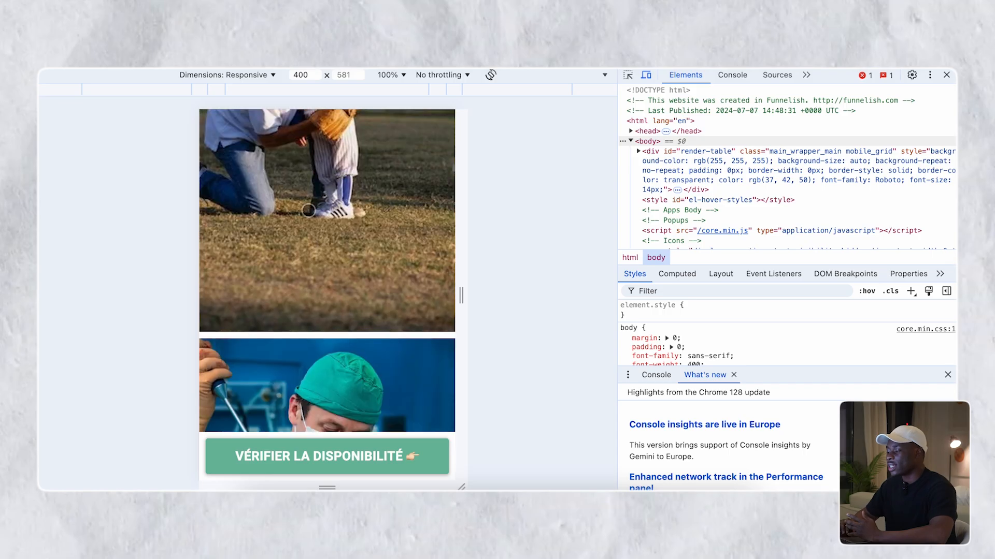
scroll(308, 210, down, 8)
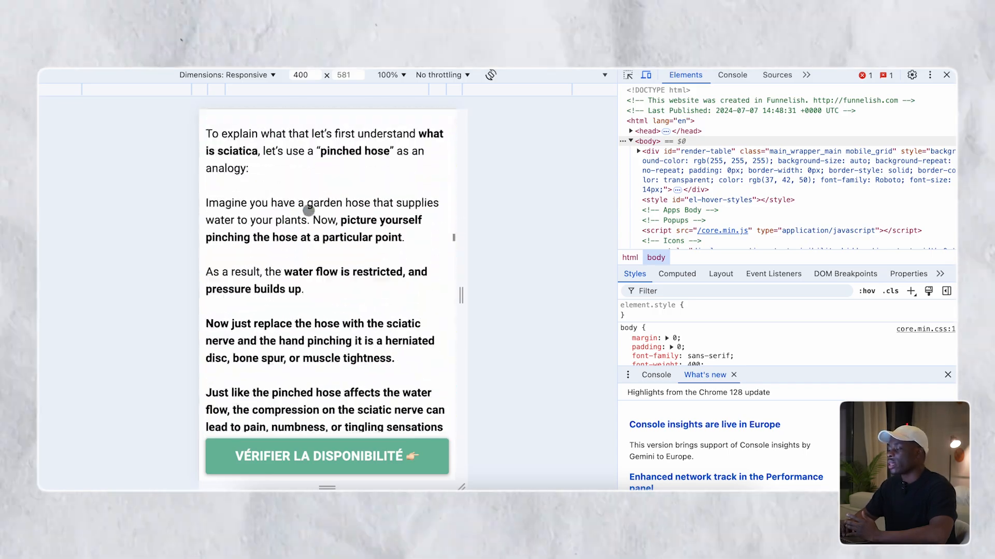
scroll(308, 210, down, 15)
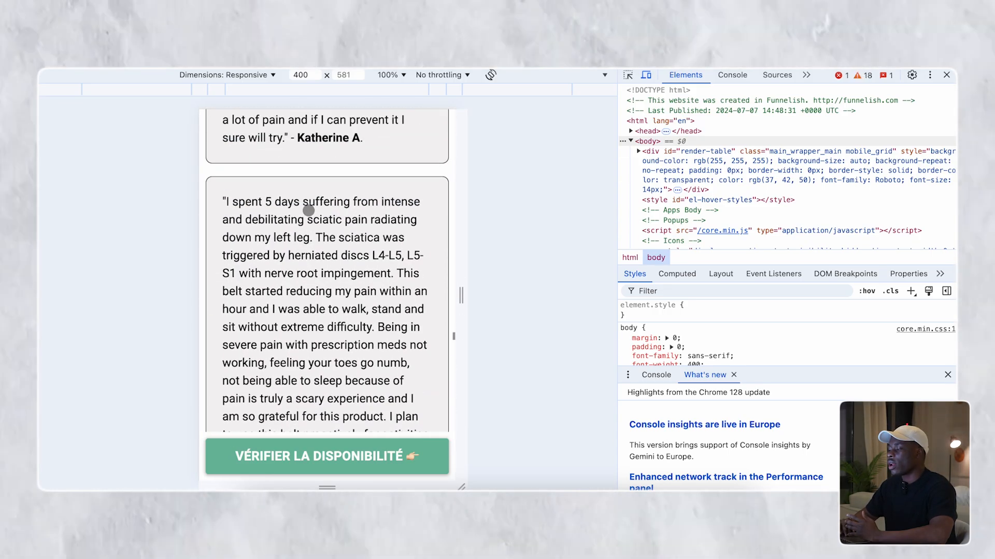
scroll(308, 210, down, 20)
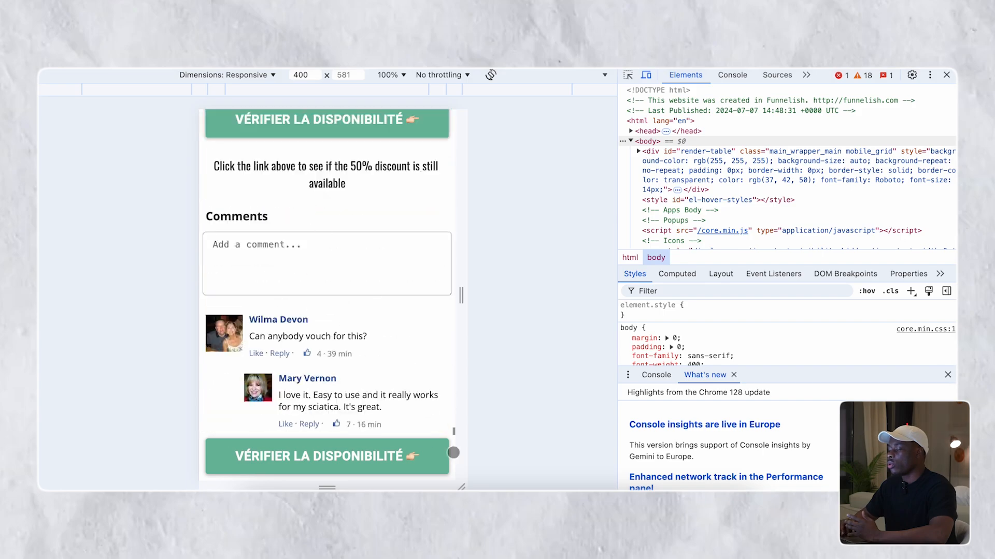
scroll(306, 249, up, 5)
scroll(302, 241, down, 5)
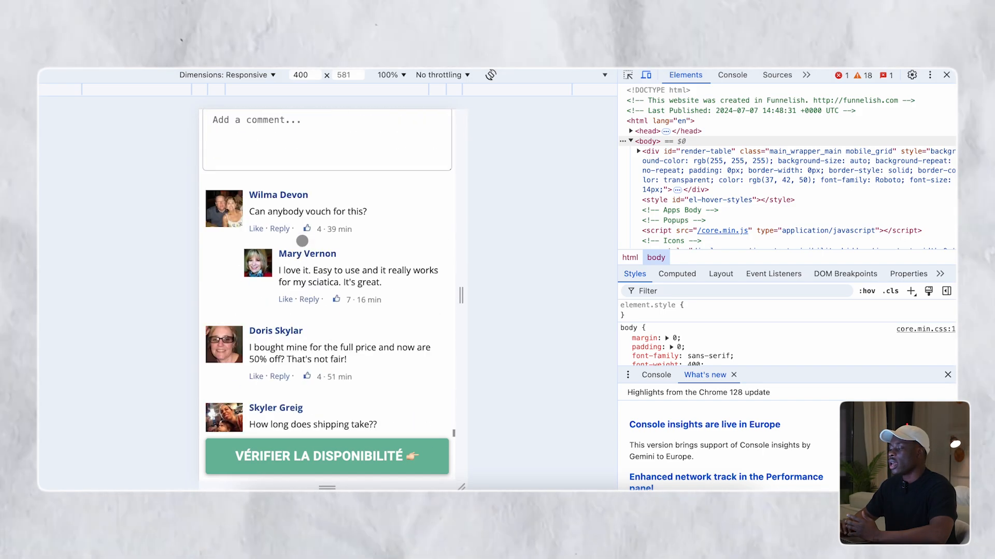
scroll(330, 416, down, 15)
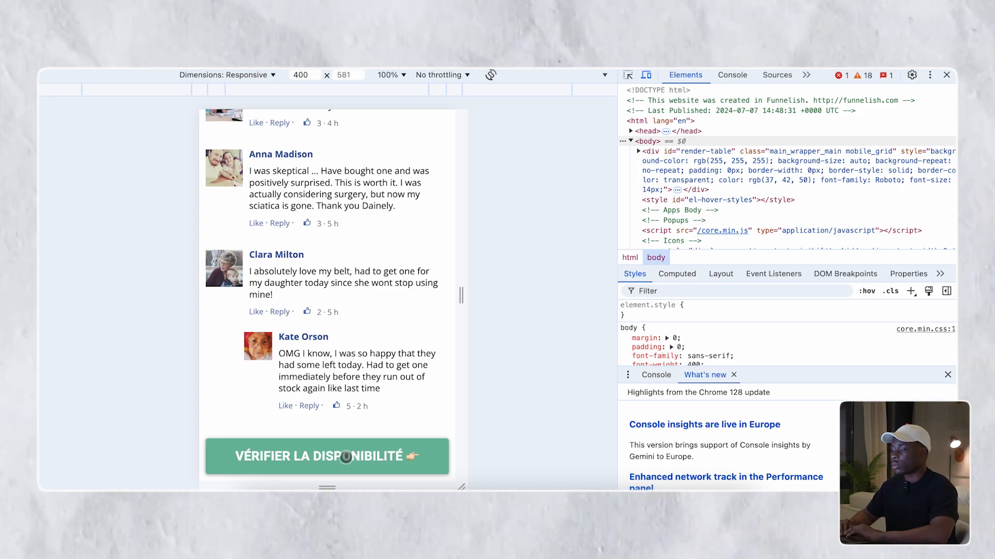
scroll(346, 457, up, 20)
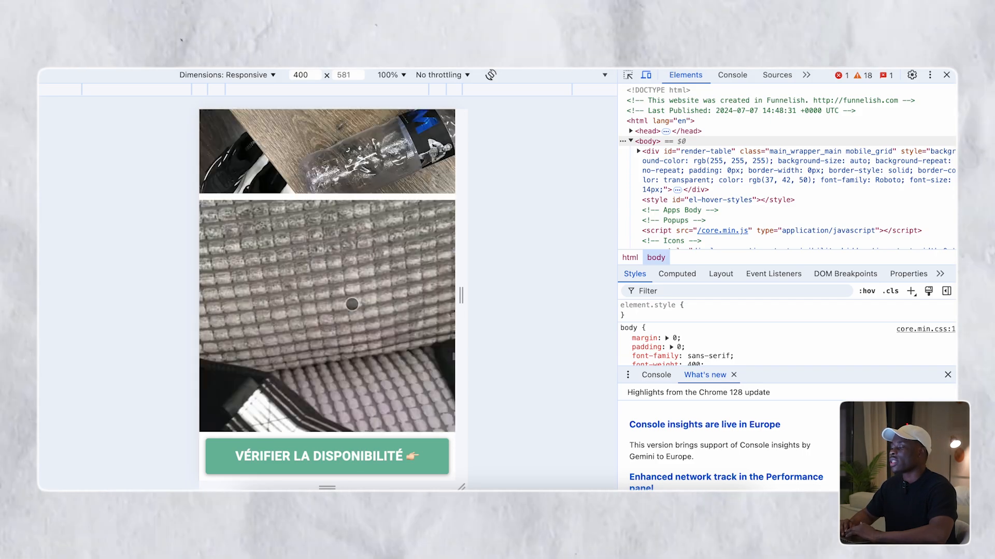
scroll(352, 304, up, 20)
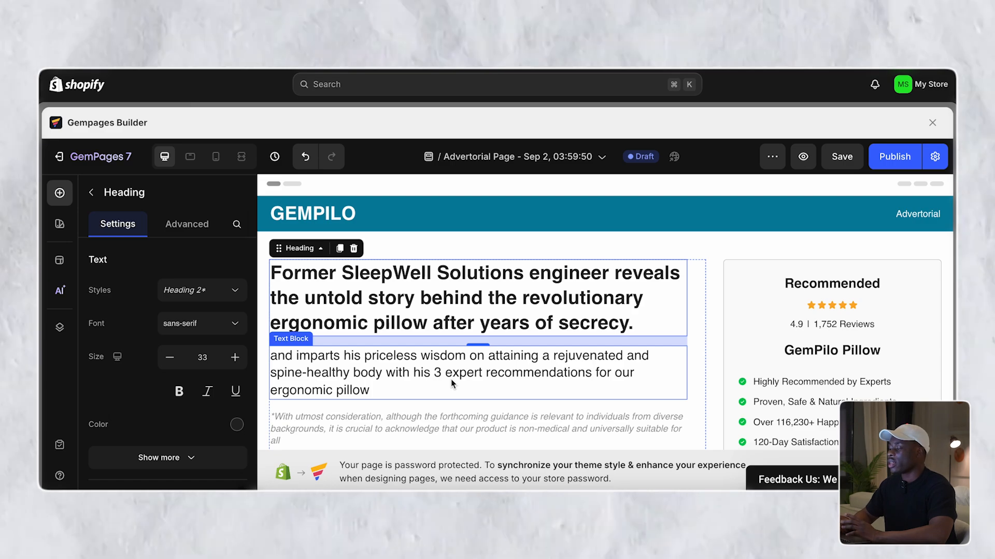
- Copy the French Omnilux headline from the product page and paste it over the advertorial headline
click(434, 327)
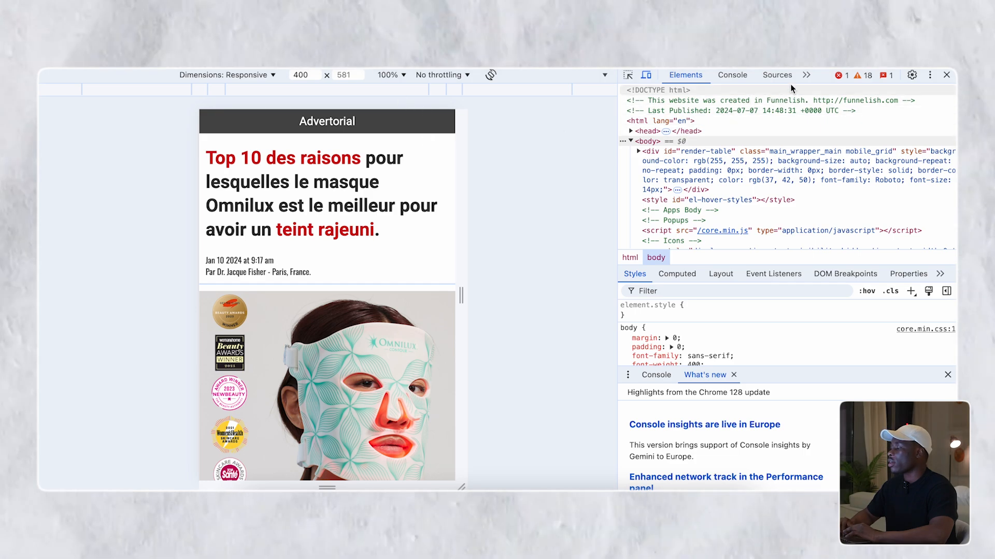
click(946, 75)
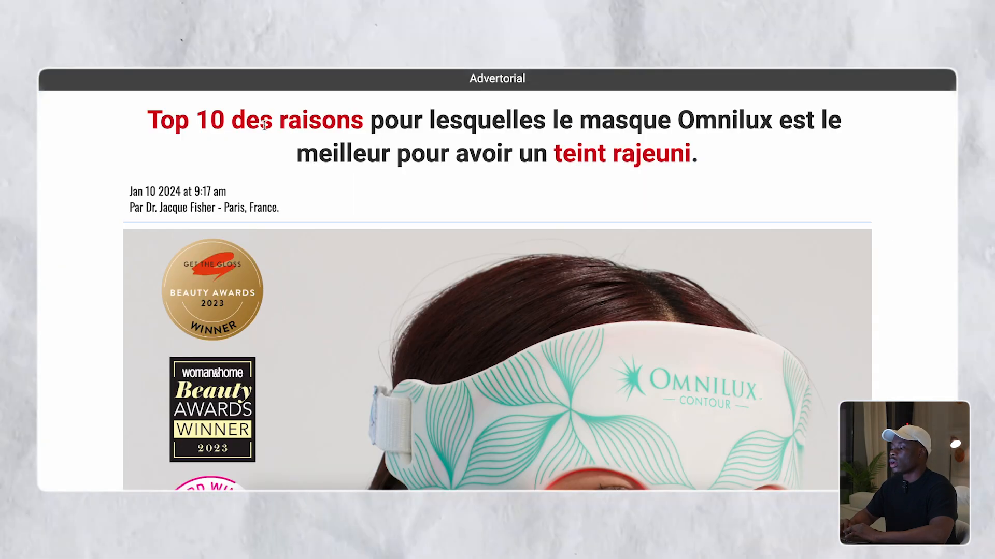
triple_click(207, 127)
key(super+c)
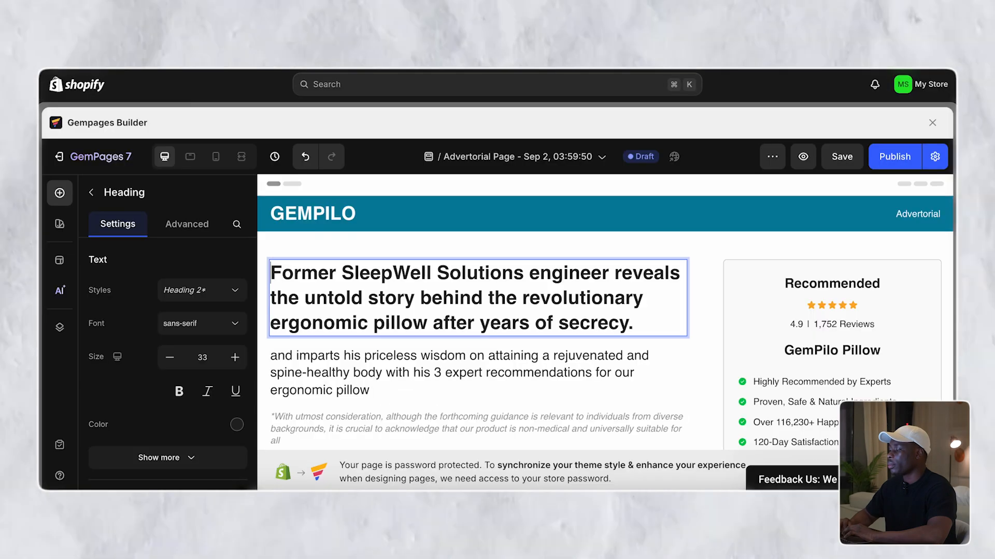
triple_click(409, 300)
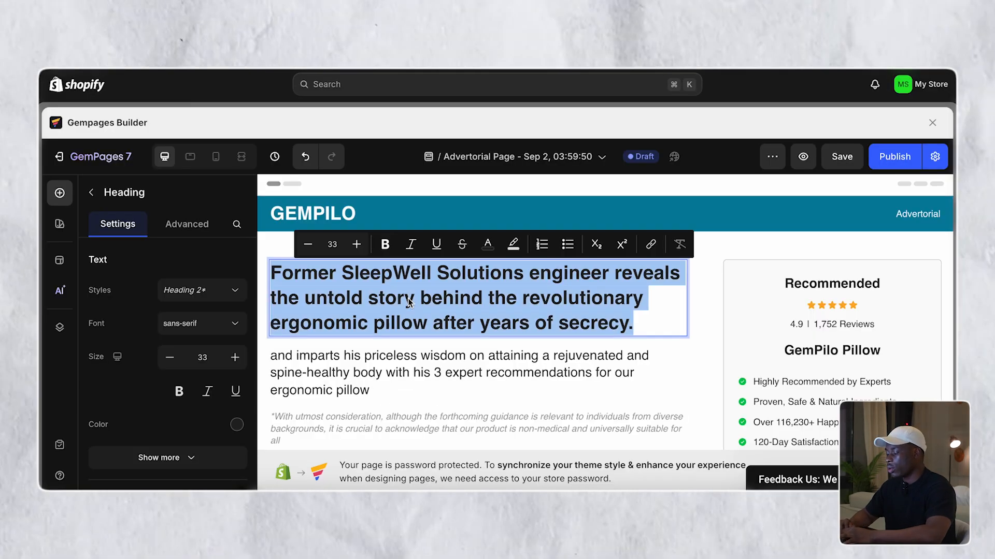
key(super+v)
key(BackSpace)
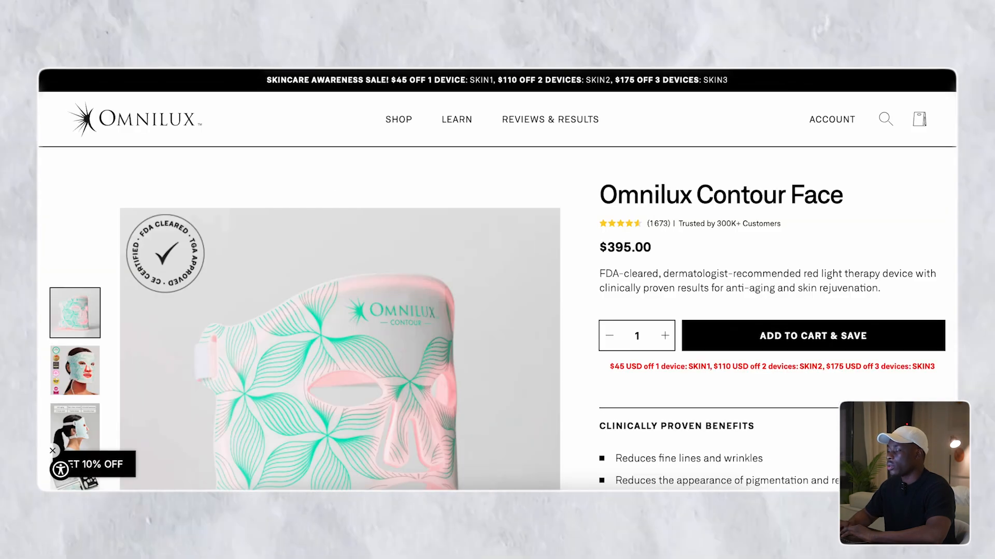
scroll(428, 268, down, 15)
scroll(428, 268, down, 10)
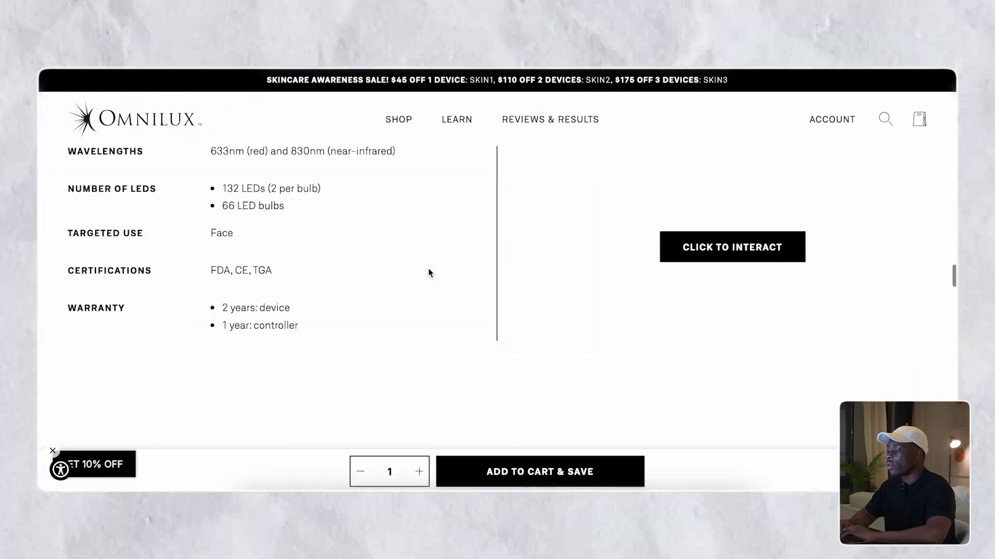
scroll(428, 273, up, 20)
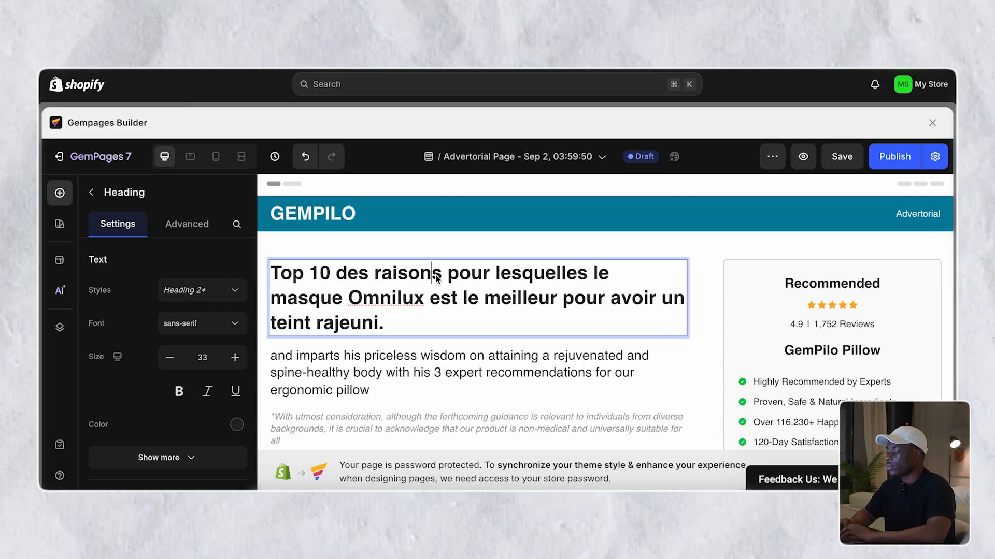
- Colour the words 'Top 10 des raisons' in the headline red
drag(440, 275, 270, 273)
click(455, 245)
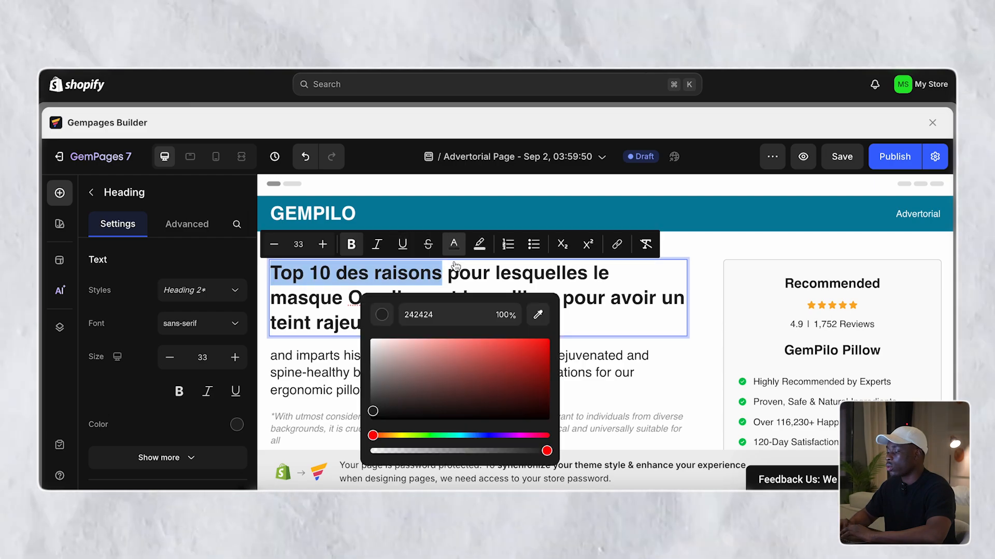
click(547, 356)
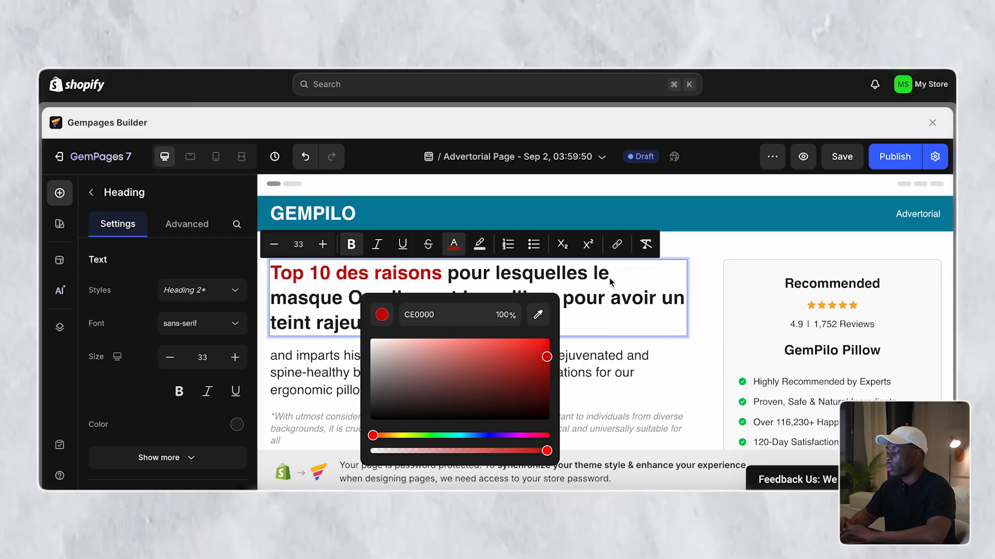
click(701, 284)
- Colour the words 'teint rajeuni' in the headline red as well
click(613, 313)
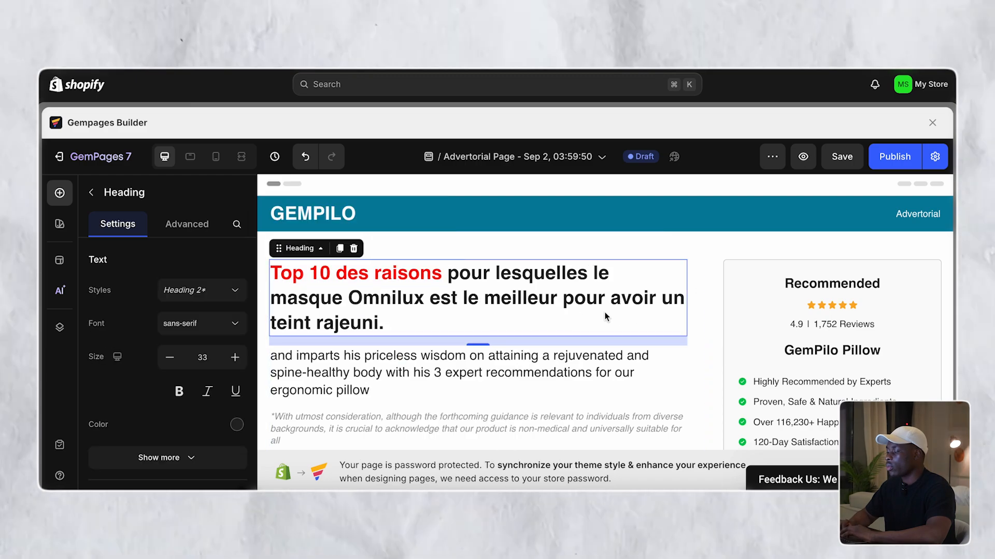
click(550, 316)
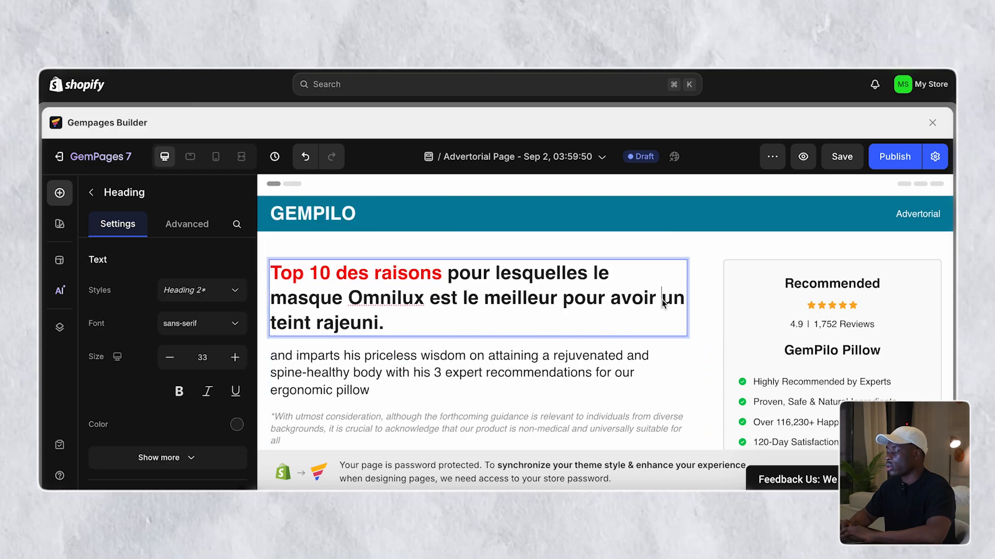
click(274, 323)
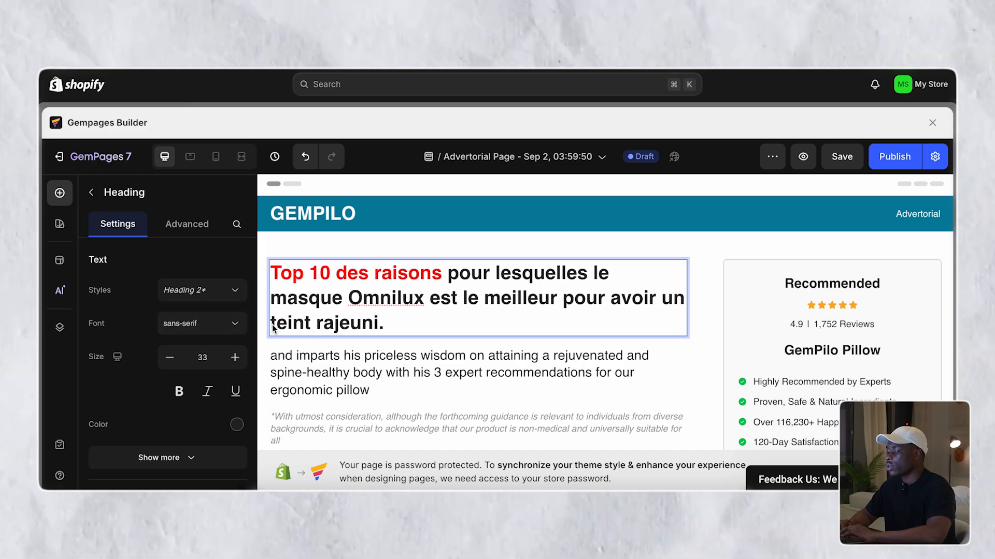
drag(273, 329, 378, 332)
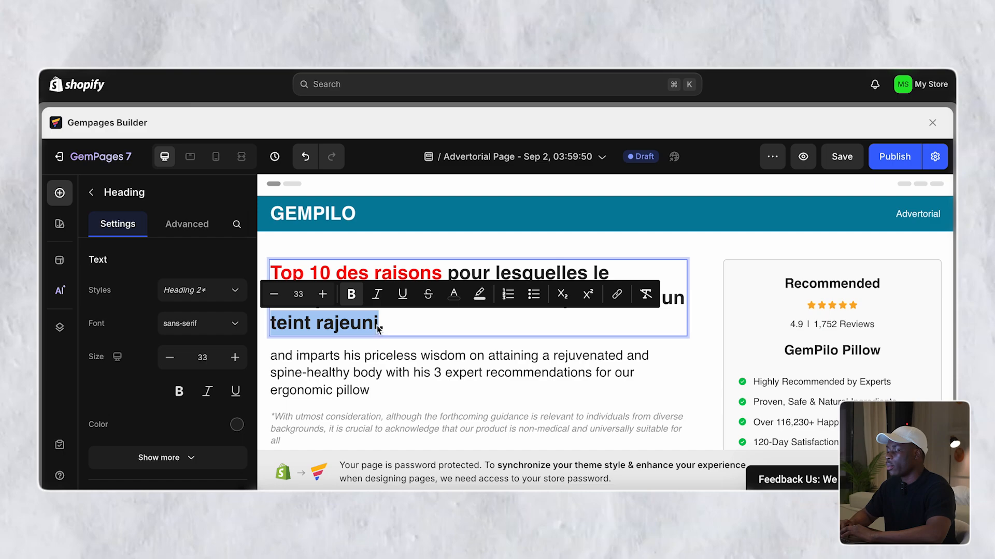
click(462, 296)
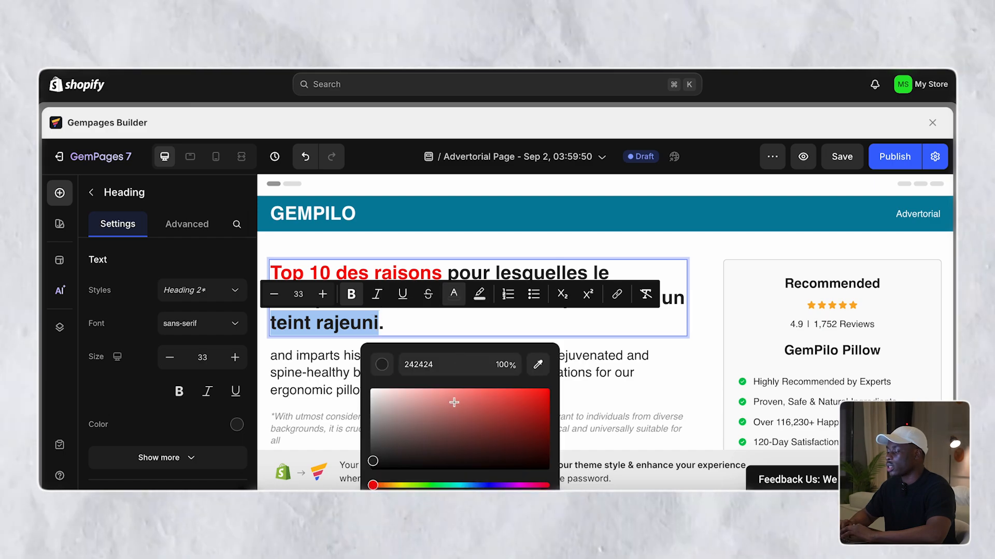
drag(478, 415, 547, 390)
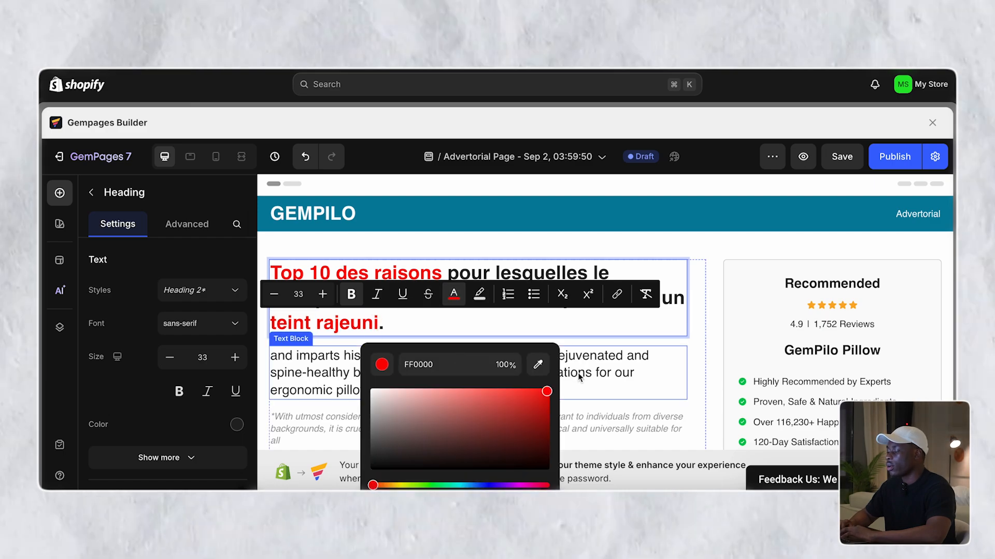
click(720, 314)
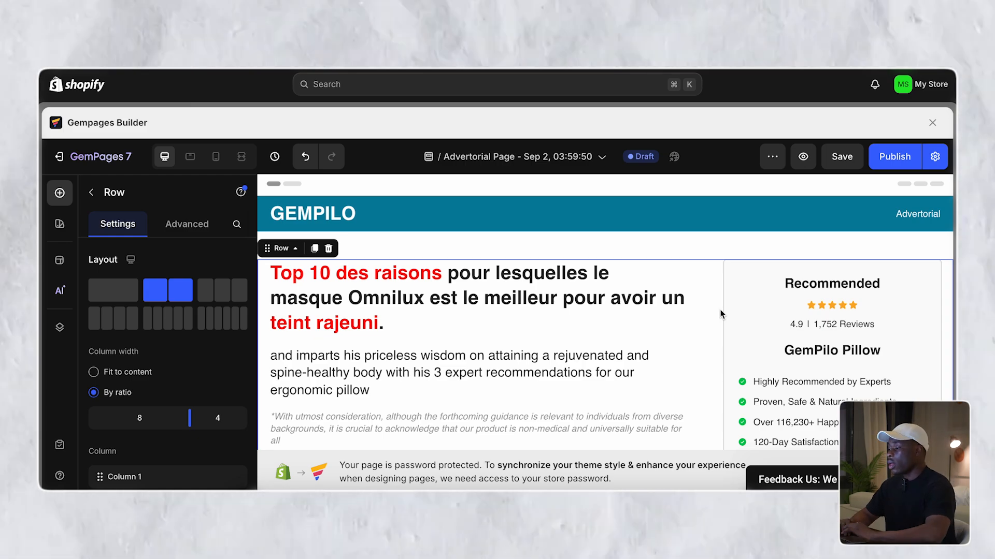
- Scroll through the preview to check the red-accented headline
scroll(720, 314, down, 1)
scroll(720, 313, down, 1)
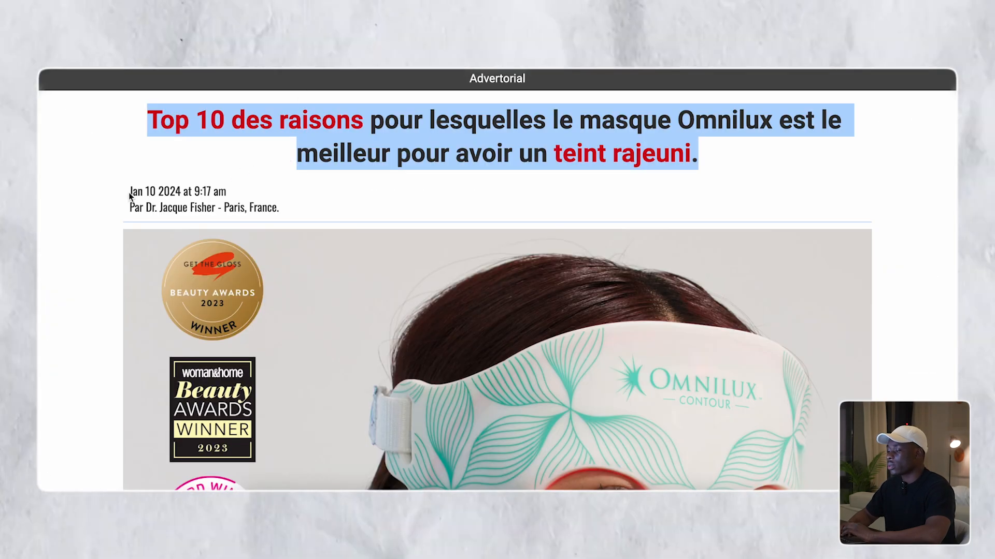
click(175, 193)
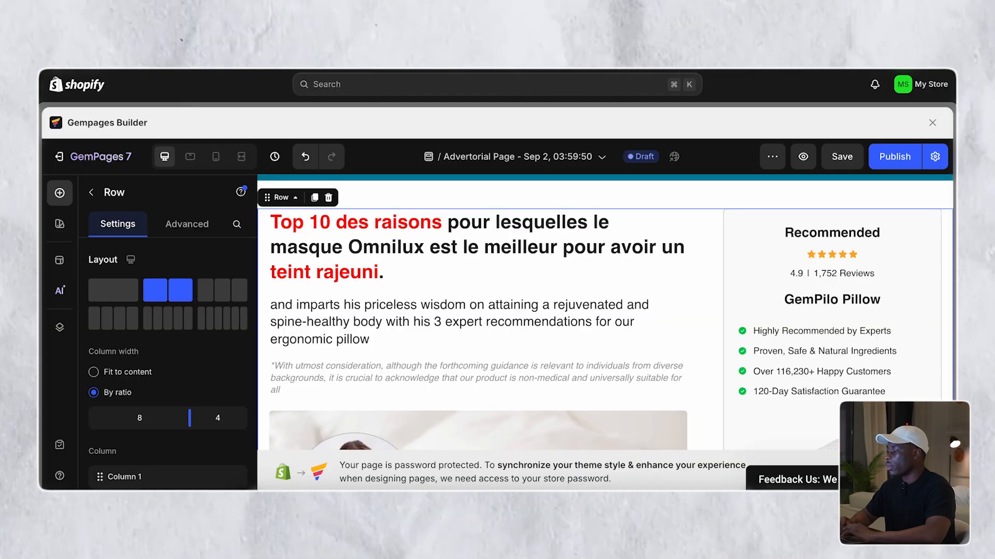
scroll(344, 252, down, 1)
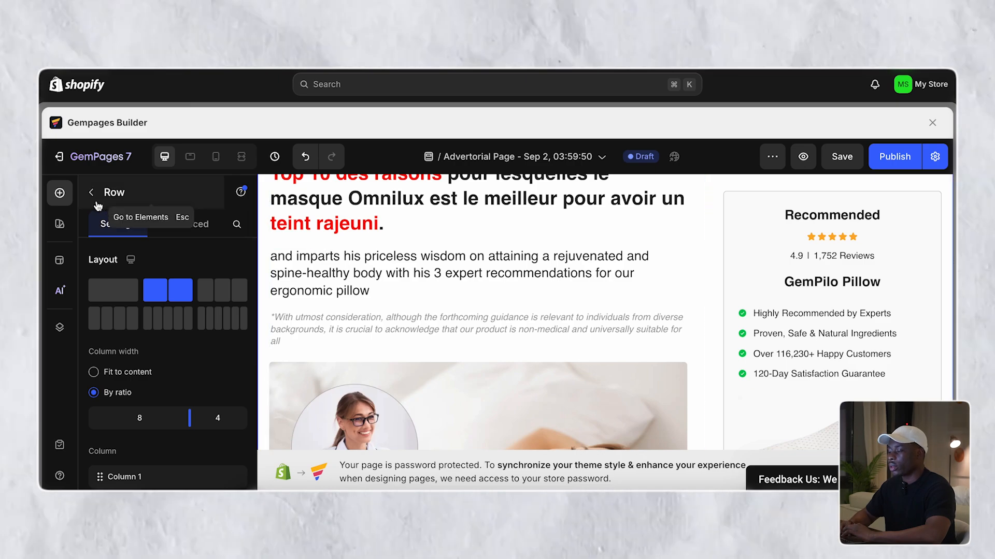
- Replace the intro paragraph with '2 septembre 2024' and the author's byline on a second line
double_click(320, 258)
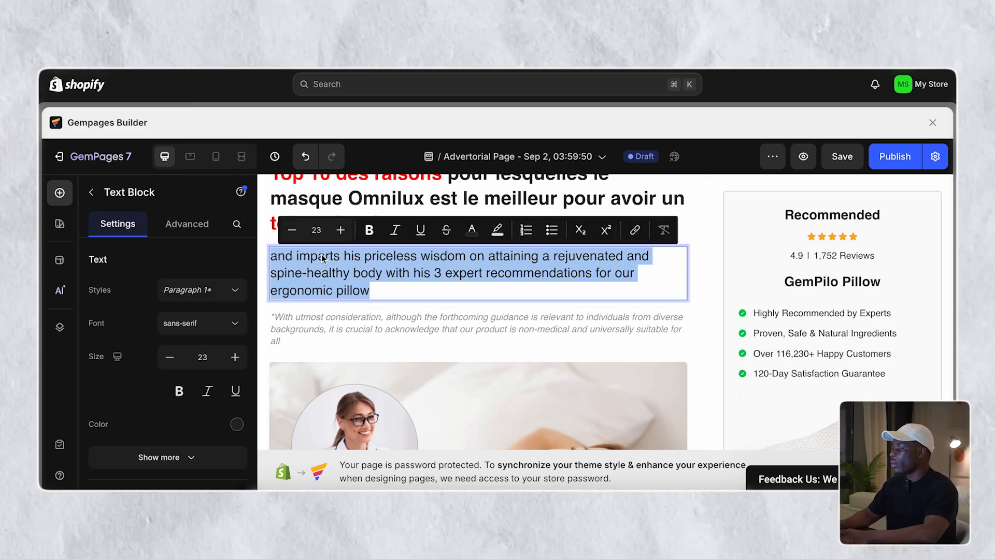
key(BackSpace)
text(2 s)
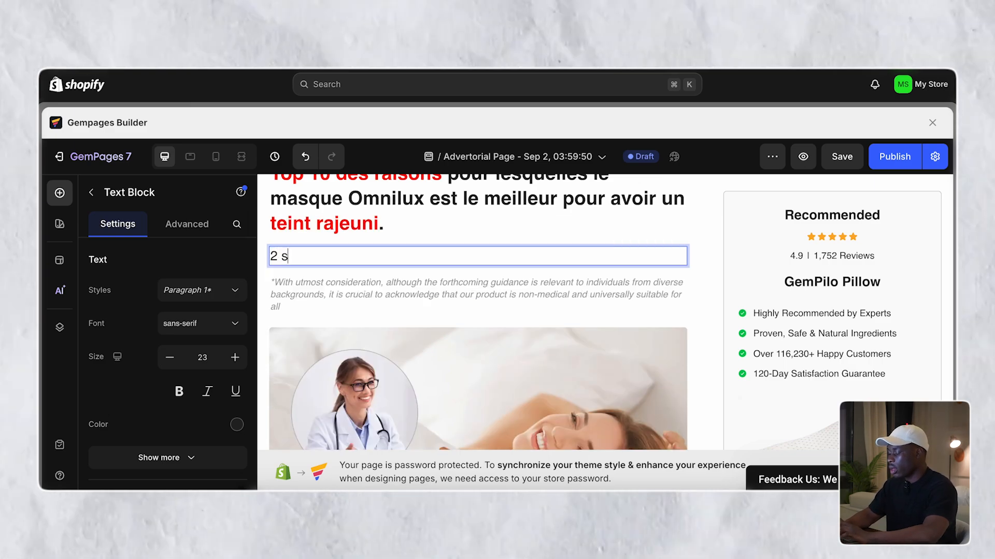
text(ept)
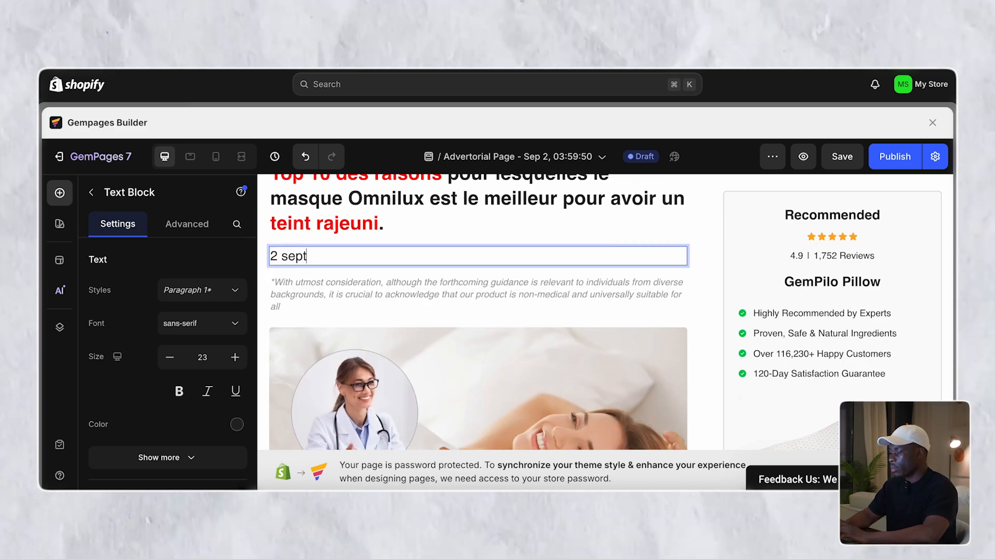
text(embre )
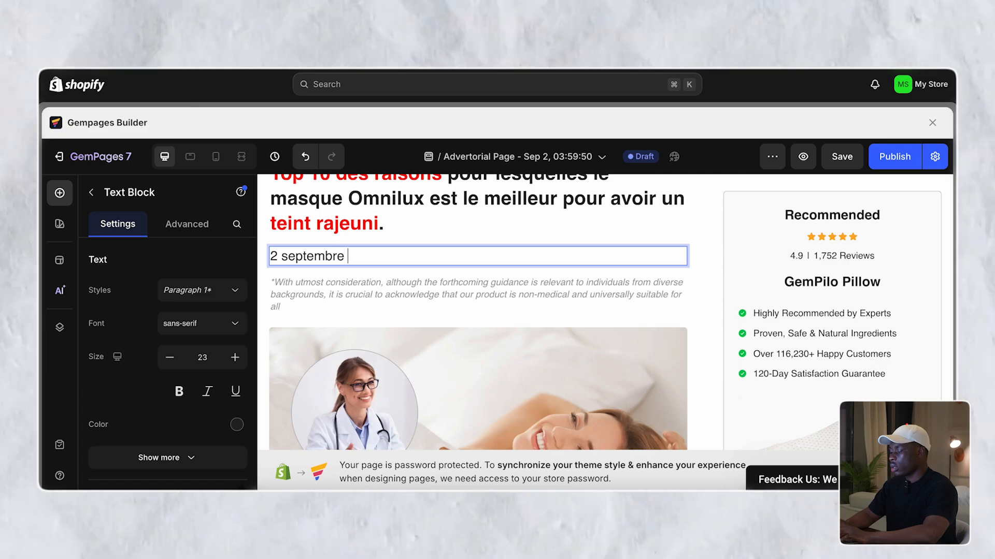
text(202)
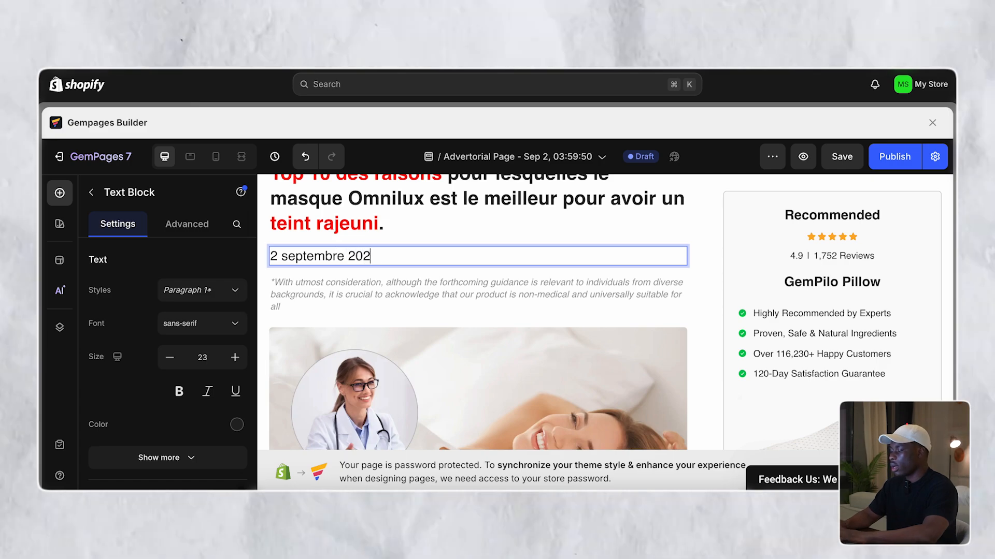
text(4)
key(Return)
text(Par)
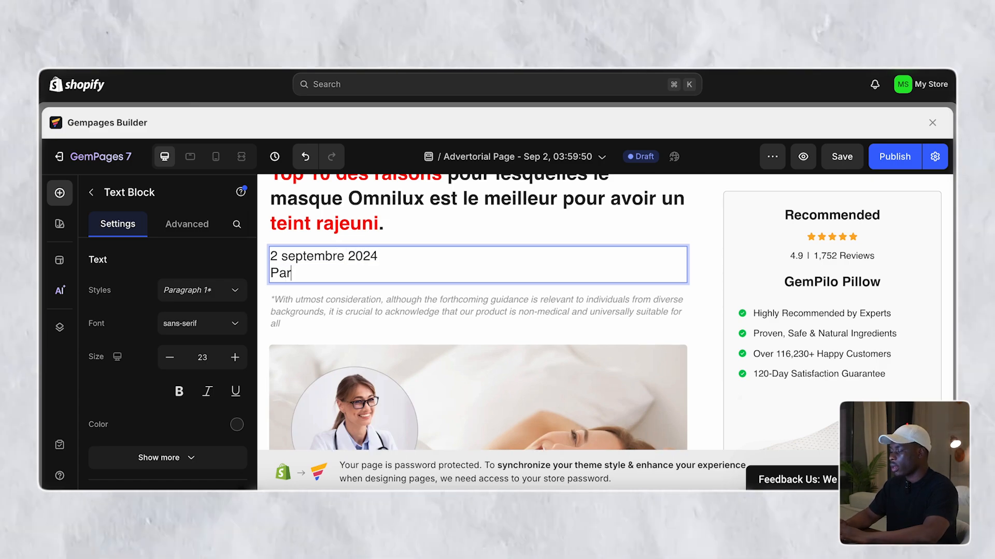
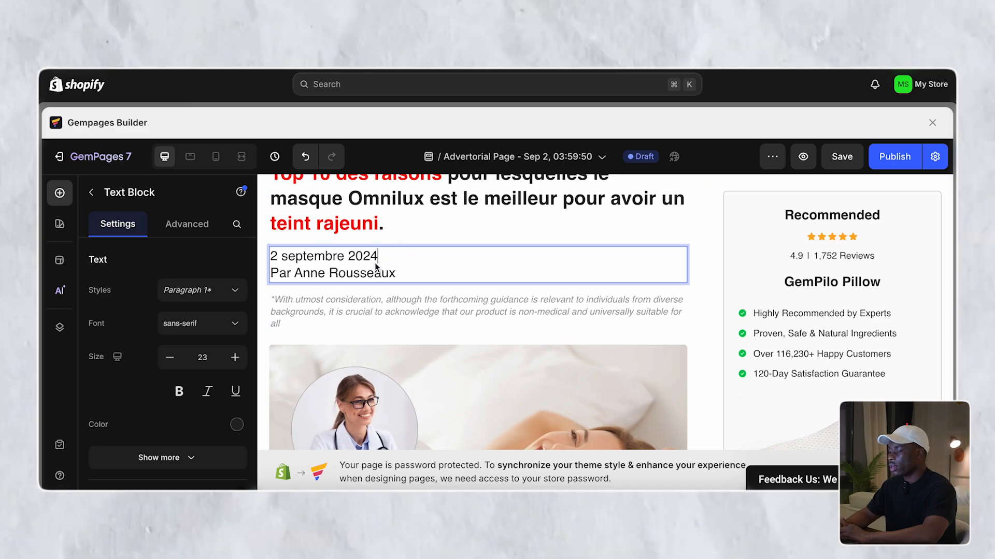
click(260, 283)
- Shrink the date and byline text to size 15
click(293, 273)
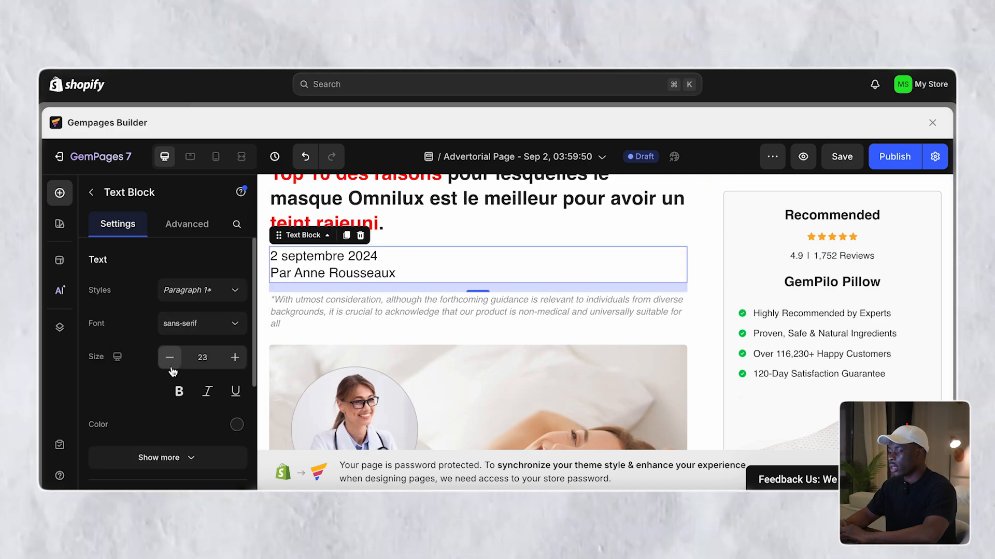
click(171, 362)
click(170, 363)
click(171, 363)
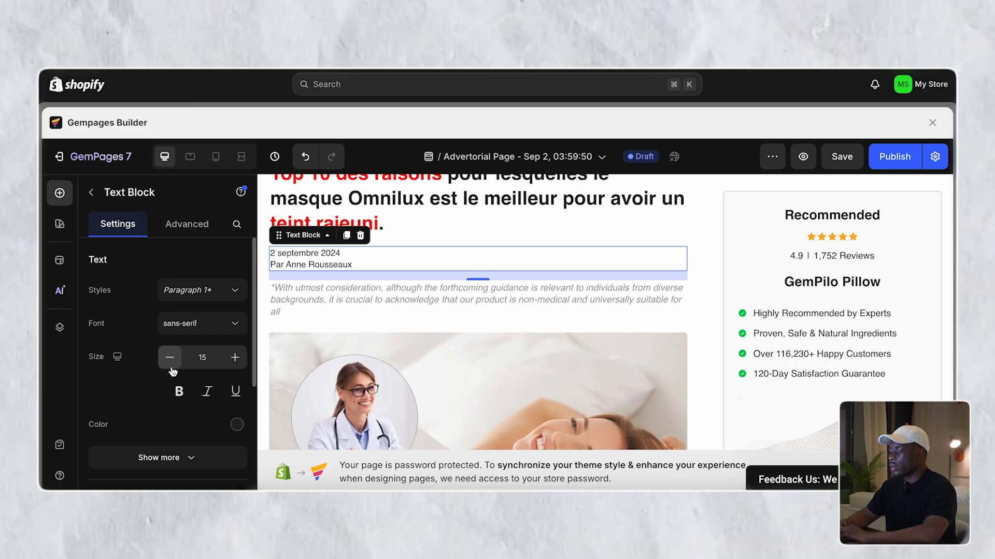
click(172, 366)
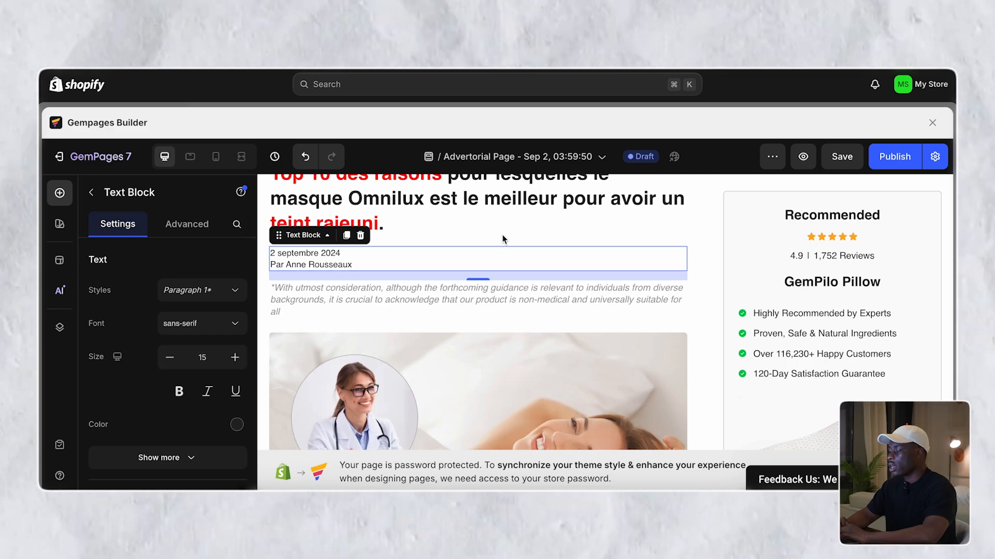
click(502, 234)
click(381, 282)
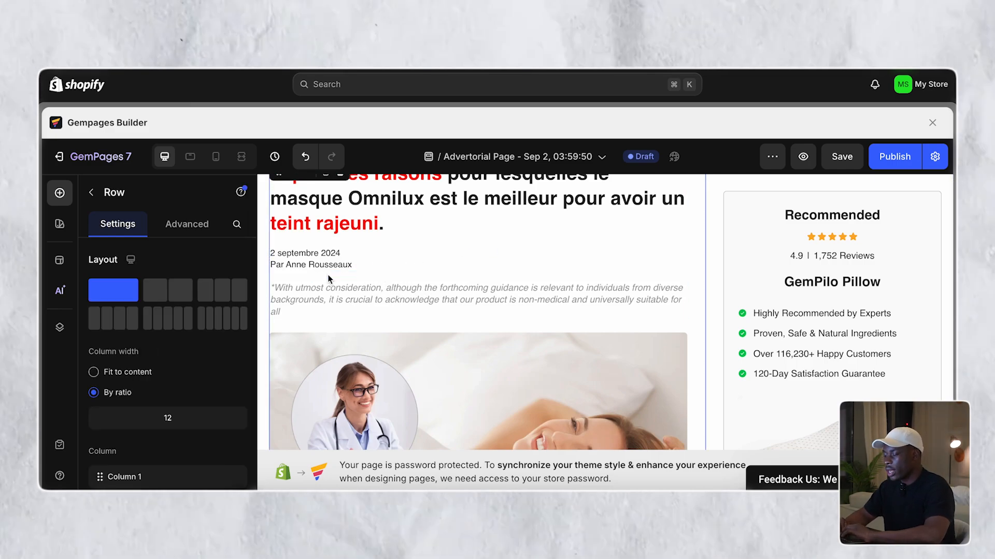
- Add a divider line element below the date and byline block
click(91, 193)
scroll(154, 299, down, 10)
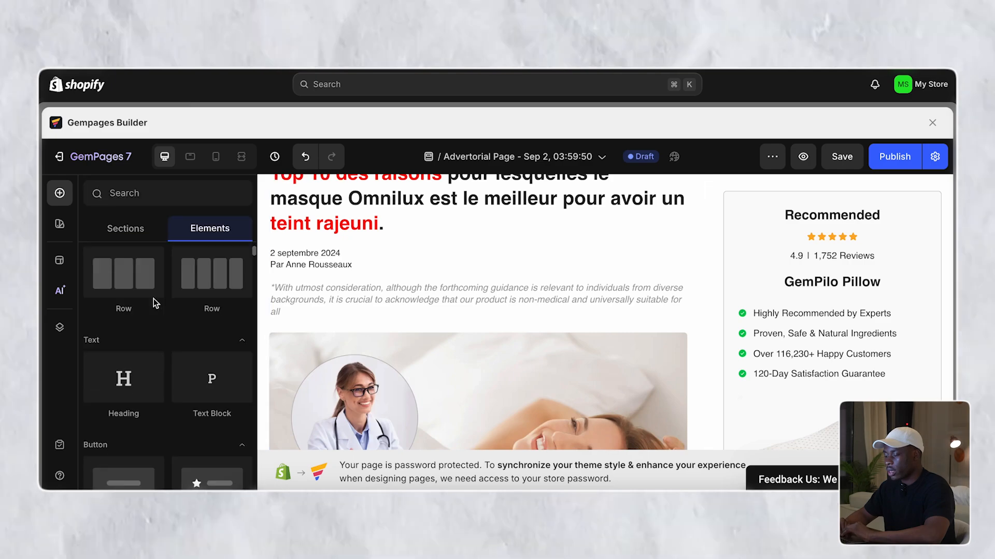
scroll(153, 298, down, 5)
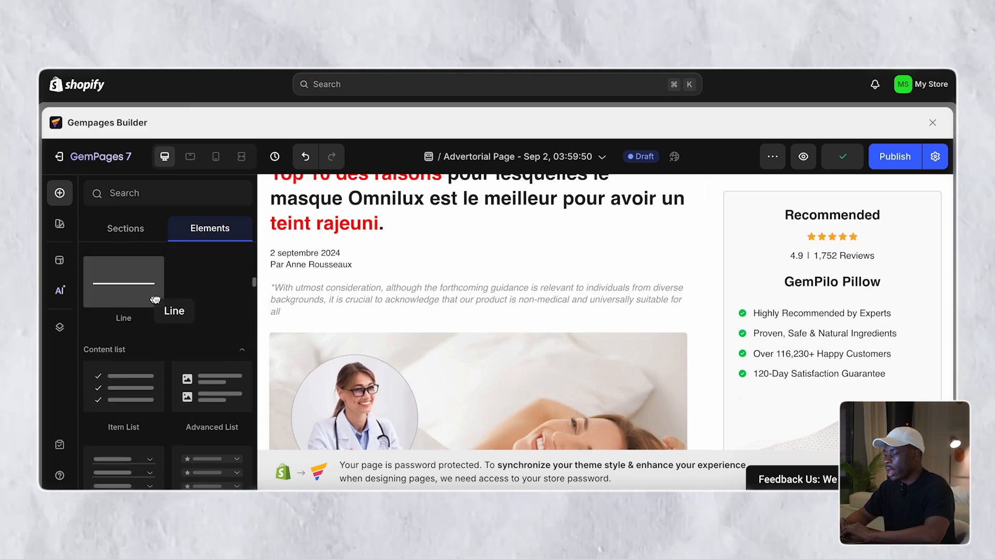
drag(153, 299, 356, 287)
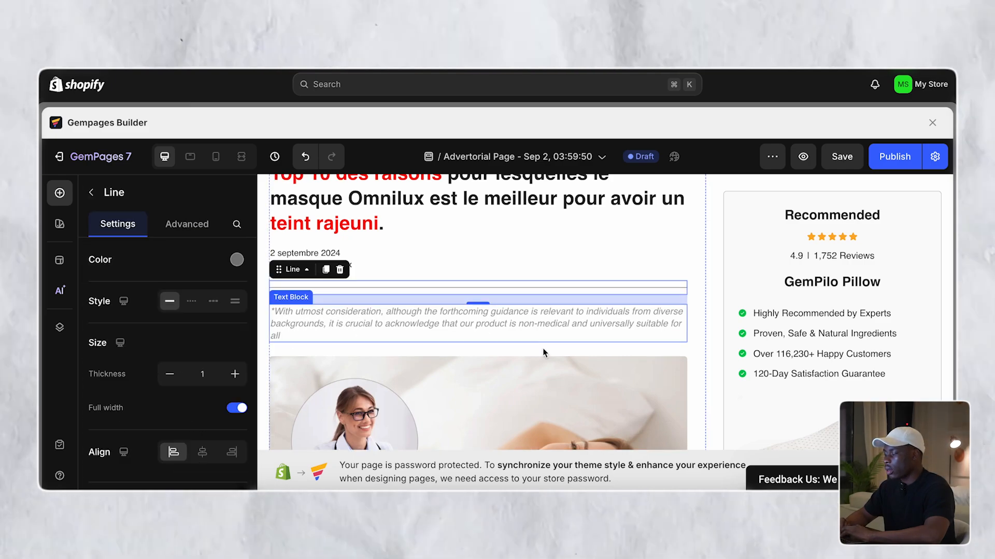
- Set the bottom margin of the date and byline block to 0
click(598, 231)
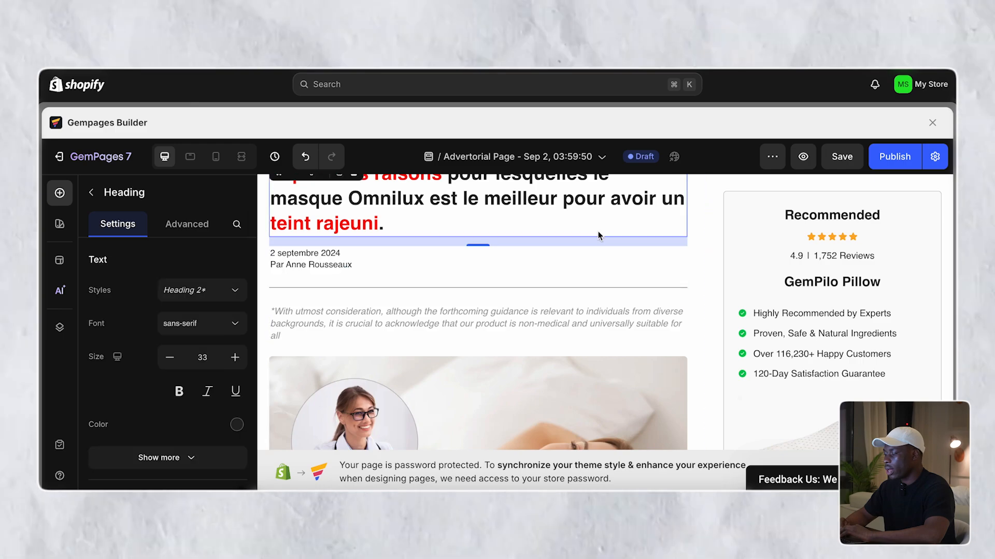
click(570, 269)
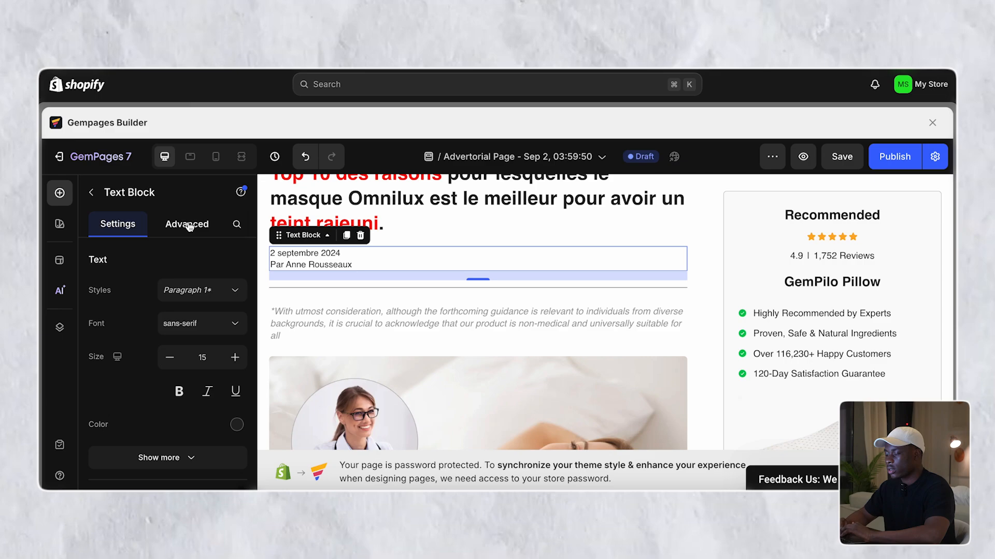
click(187, 224)
scroll(178, 455, down, 3)
click(167, 403)
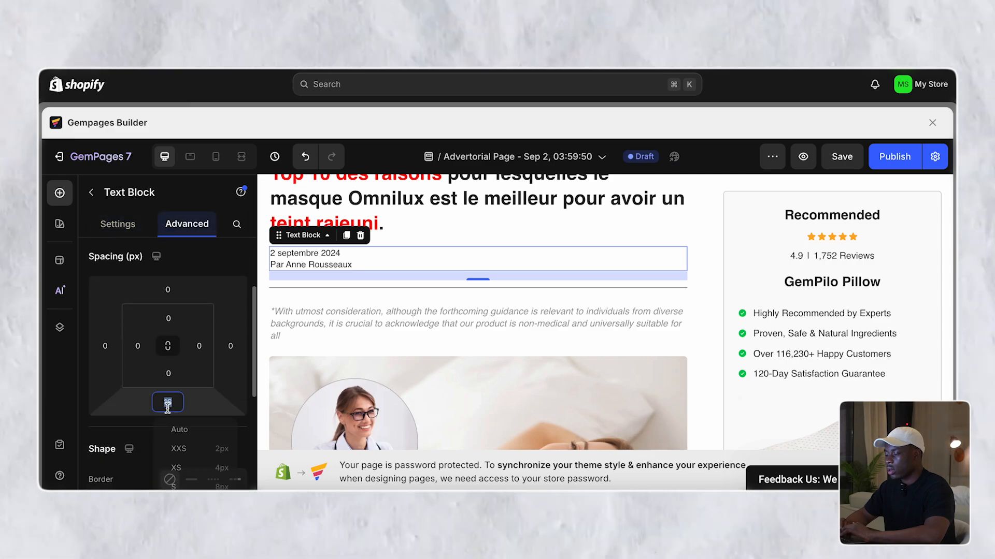
text(0)
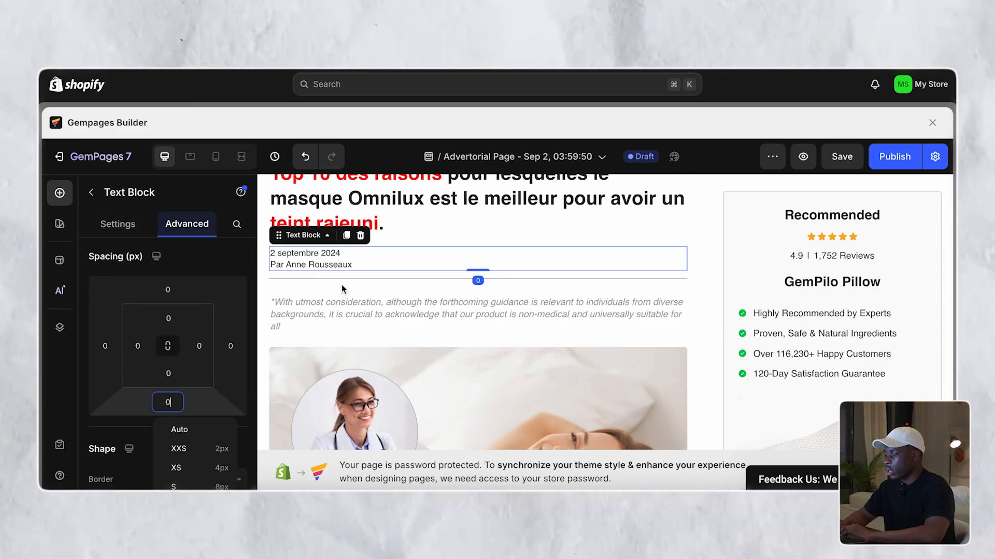
- Set the divider line's inner top and bottom spacing to 0
click(345, 279)
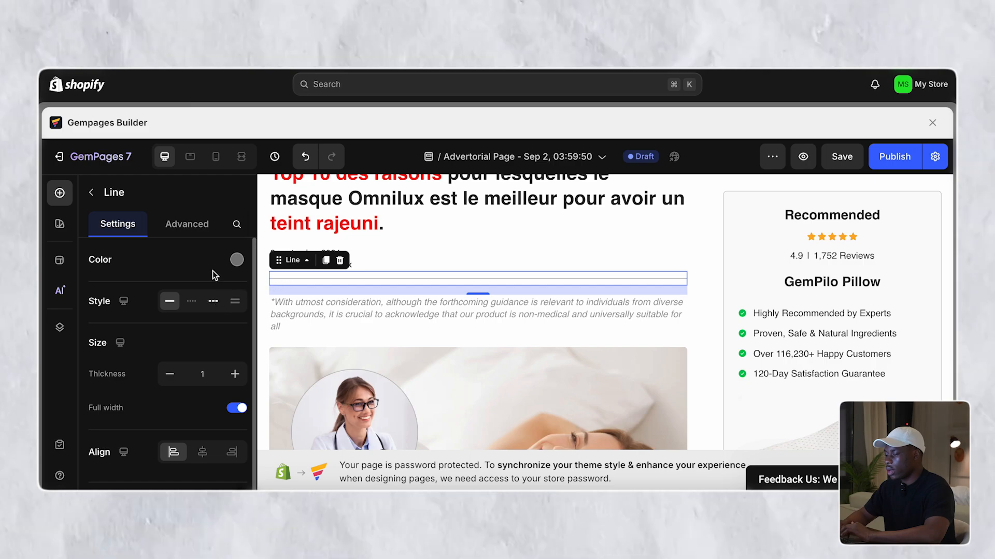
click(187, 224)
scroll(184, 360, down, 3)
click(168, 345)
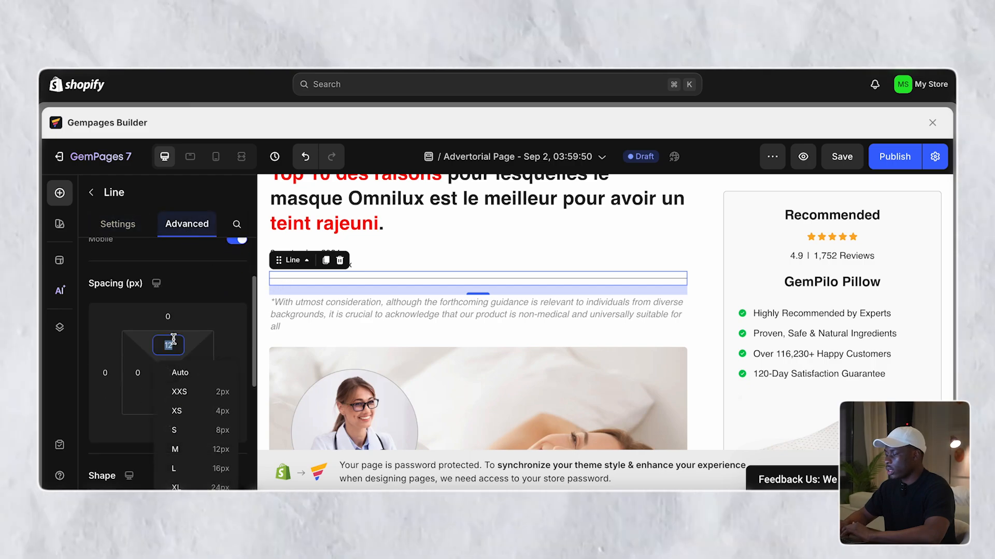
text(0)
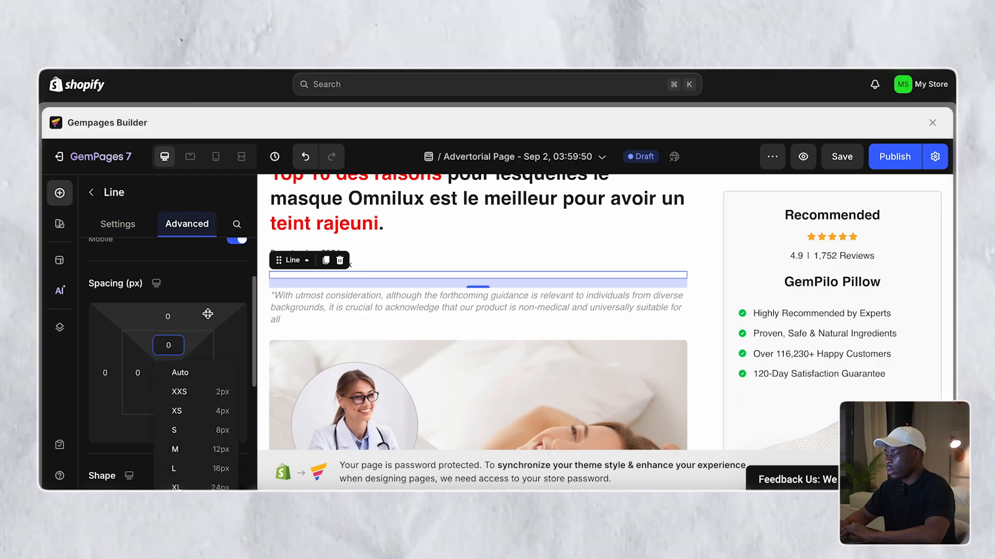
click(168, 401)
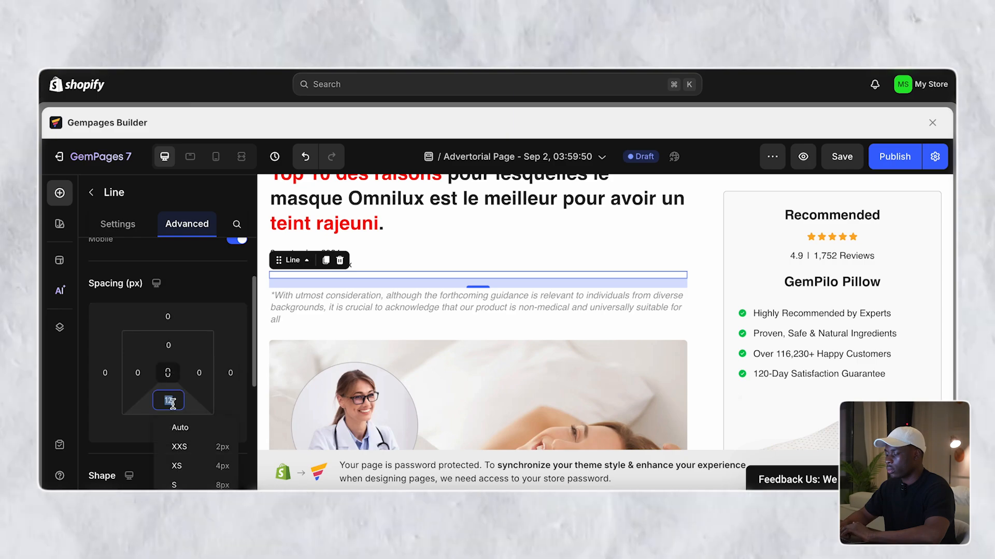
text(0)
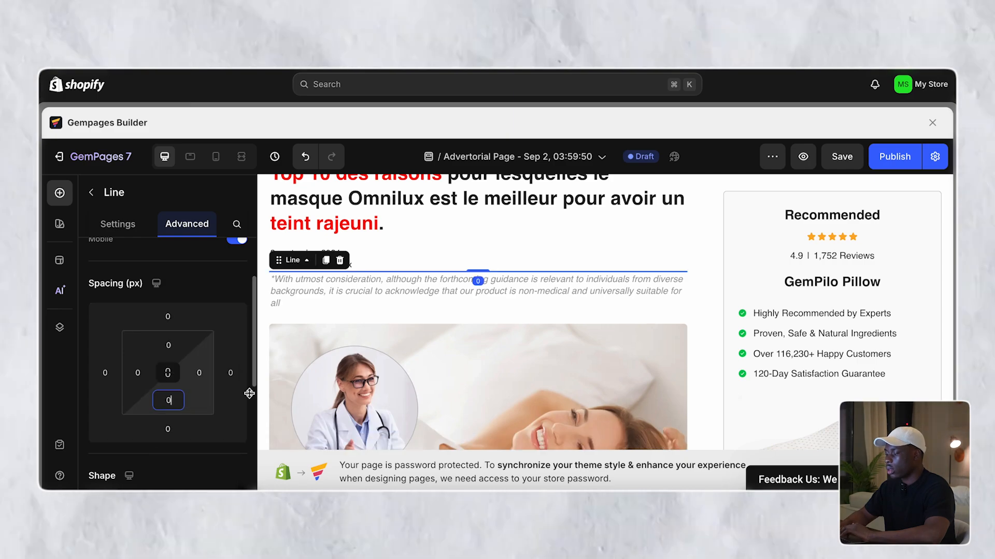
- Delete the italic disclaimer paragraph
click(428, 302)
scroll(427, 302, up, 2)
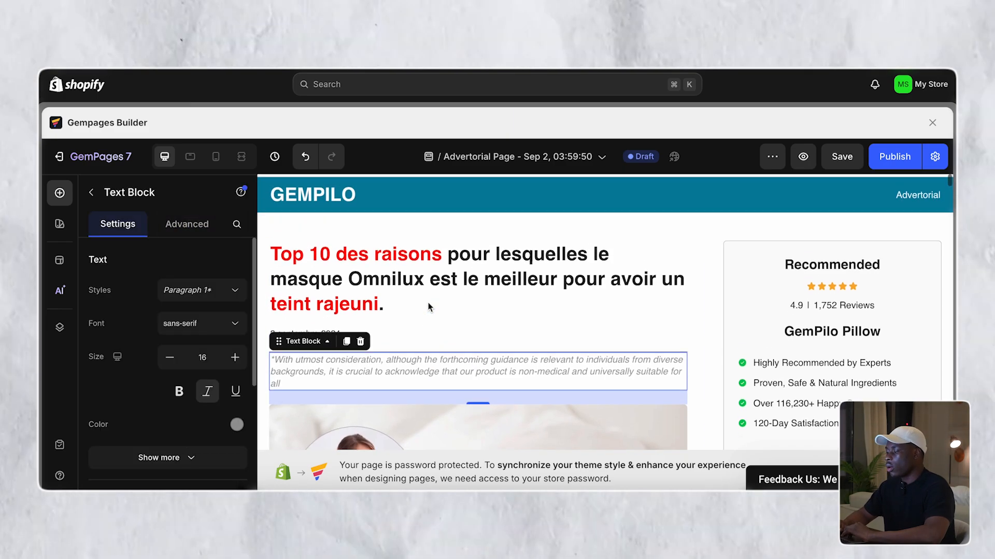
scroll(428, 303, down, 2)
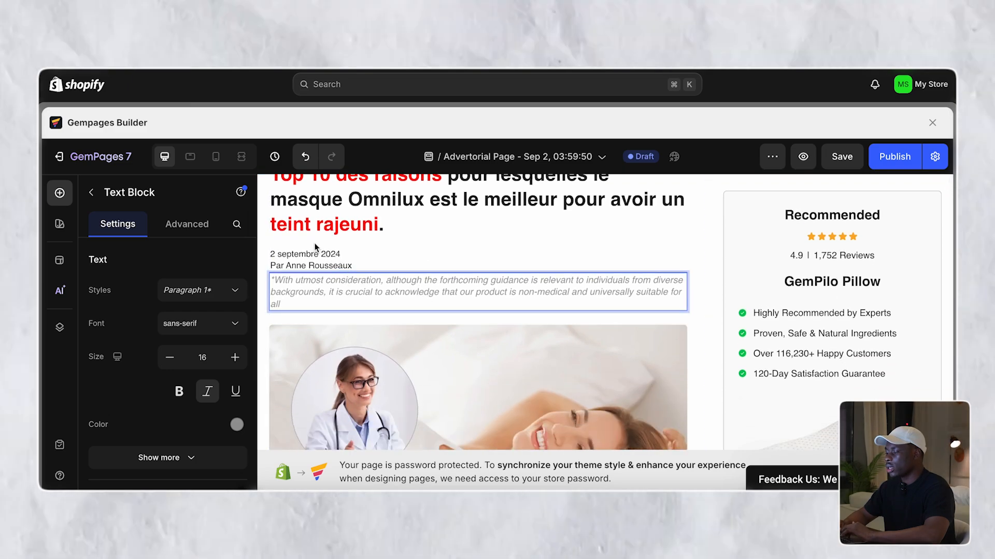
key(Delete)
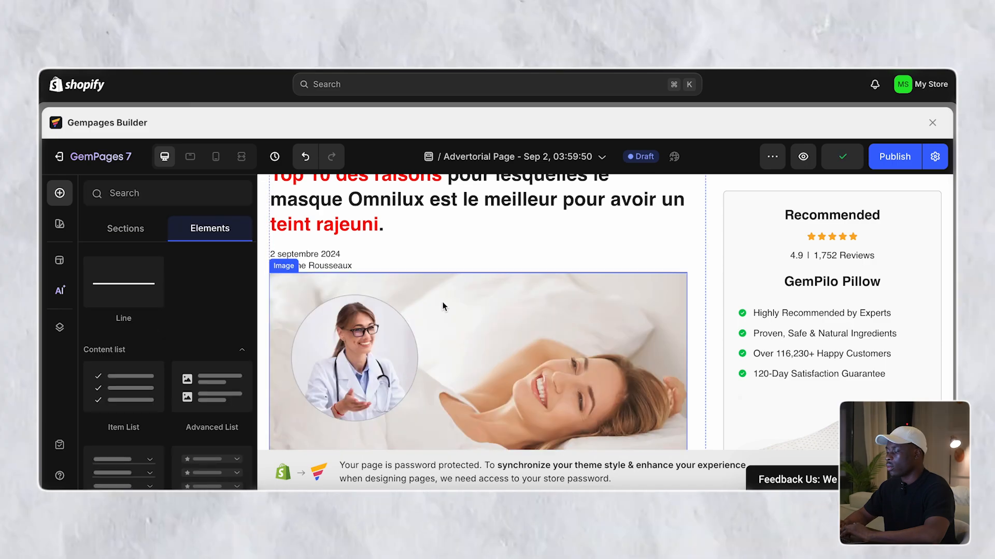
- Give the doctor image 30 px top spacing and the divider line a 10 px top margin
click(408, 296)
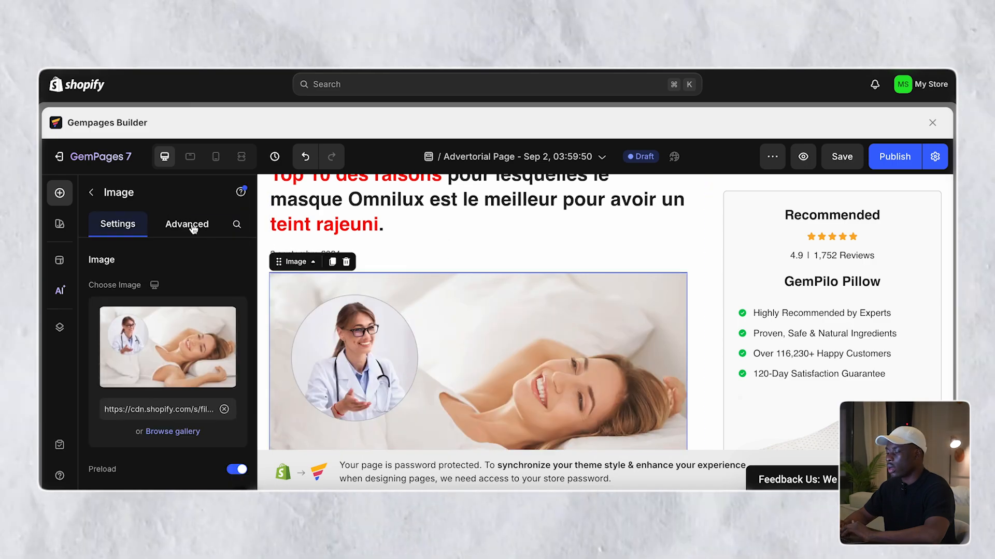
click(186, 224)
text(30)
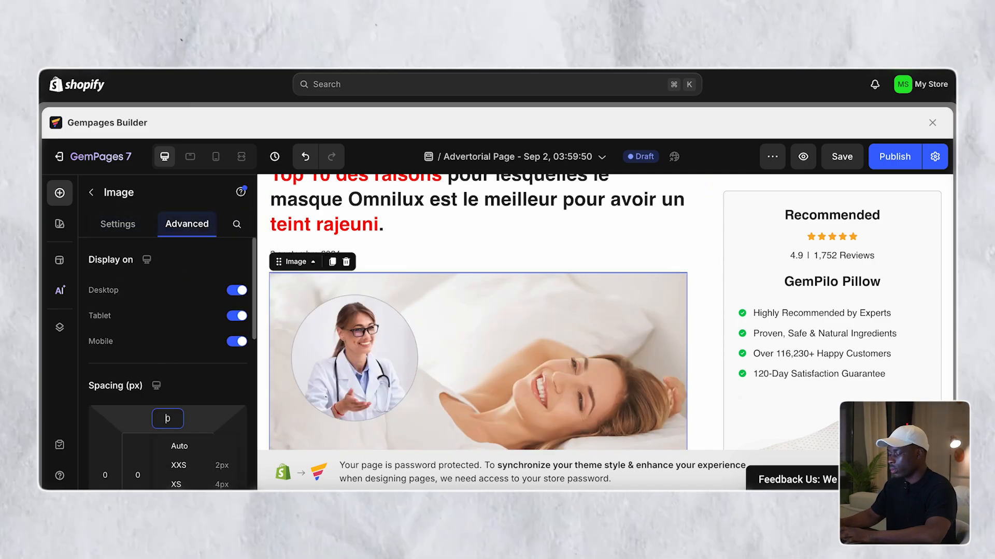
click(607, 275)
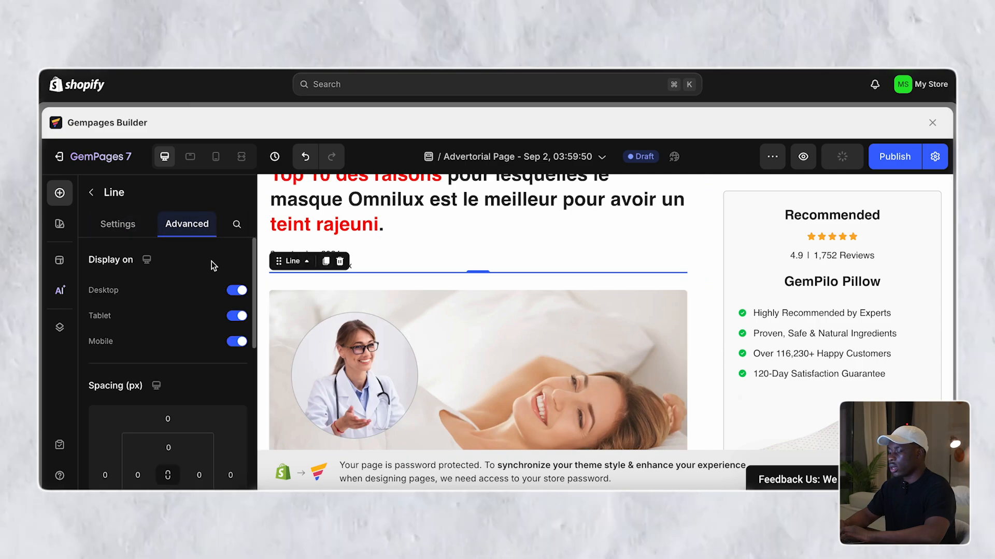
click(161, 417)
text(10)
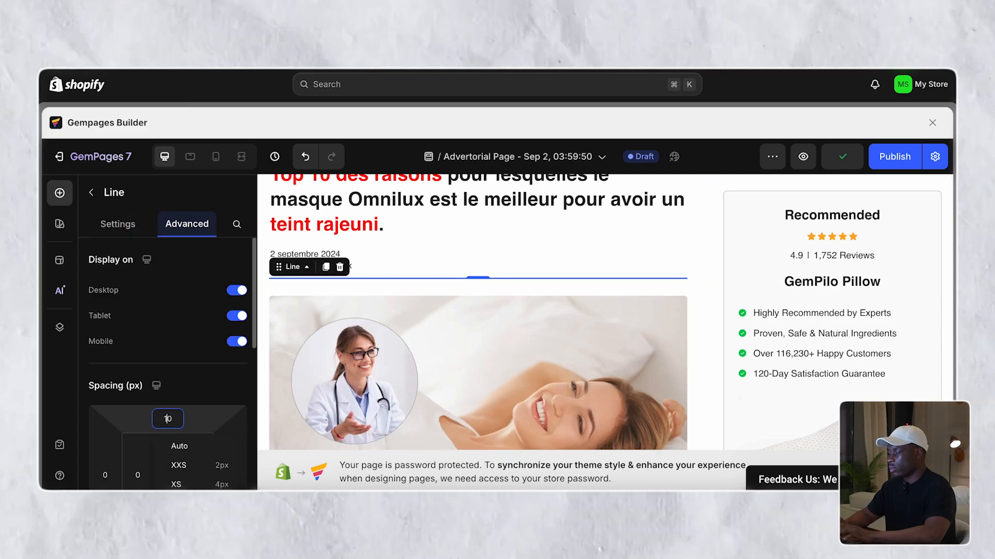
click(689, 286)
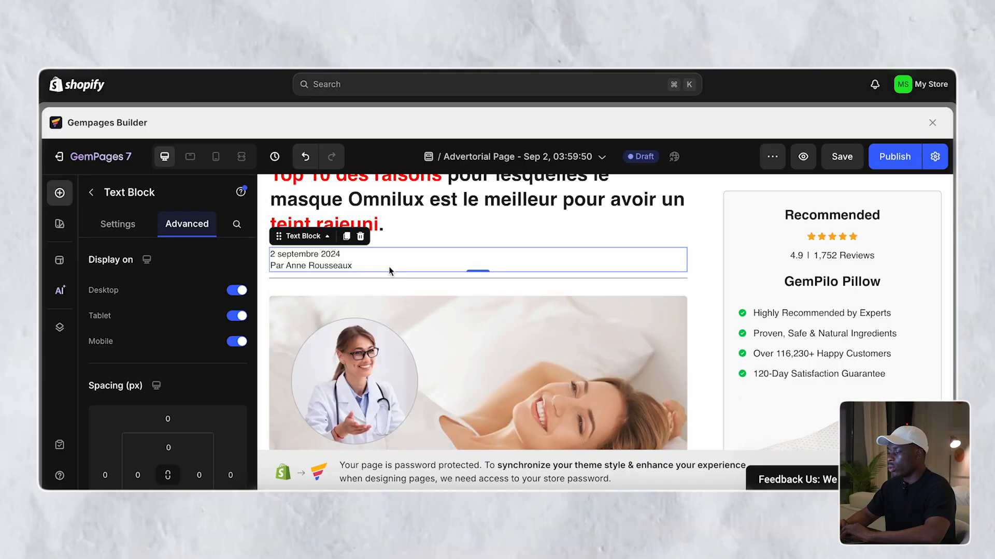
- Append ', Paris France.' after the author's name in the byline
click(389, 266)
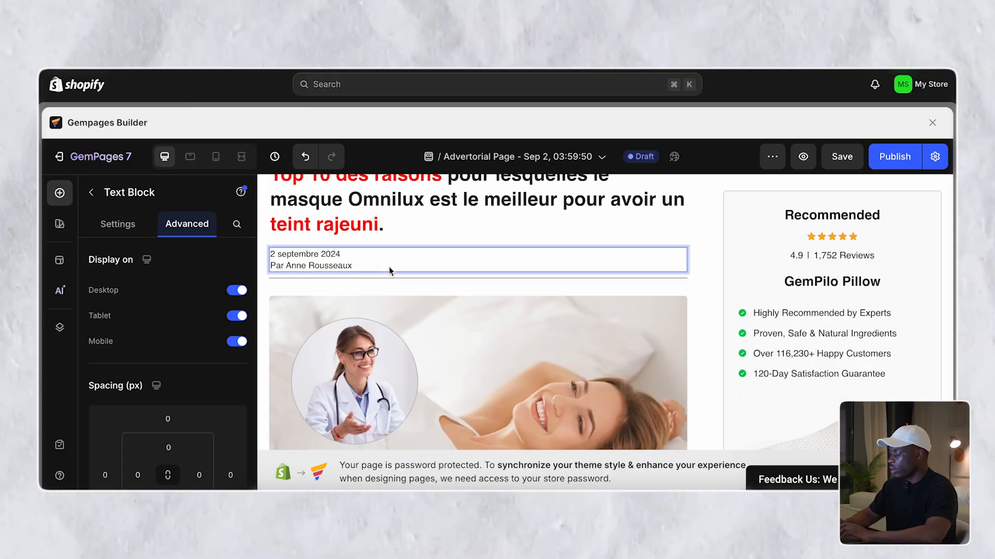
text(, Paris)
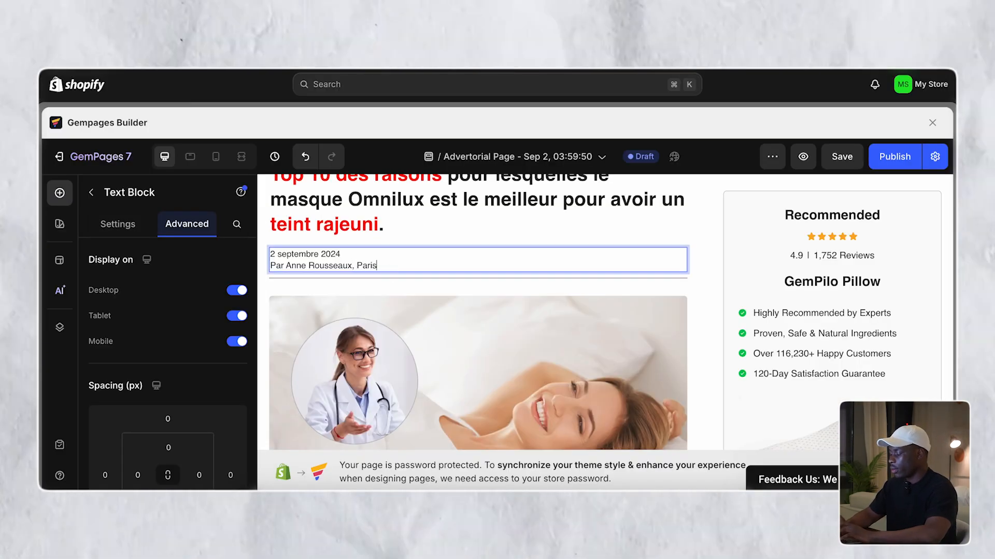
text( Fran)
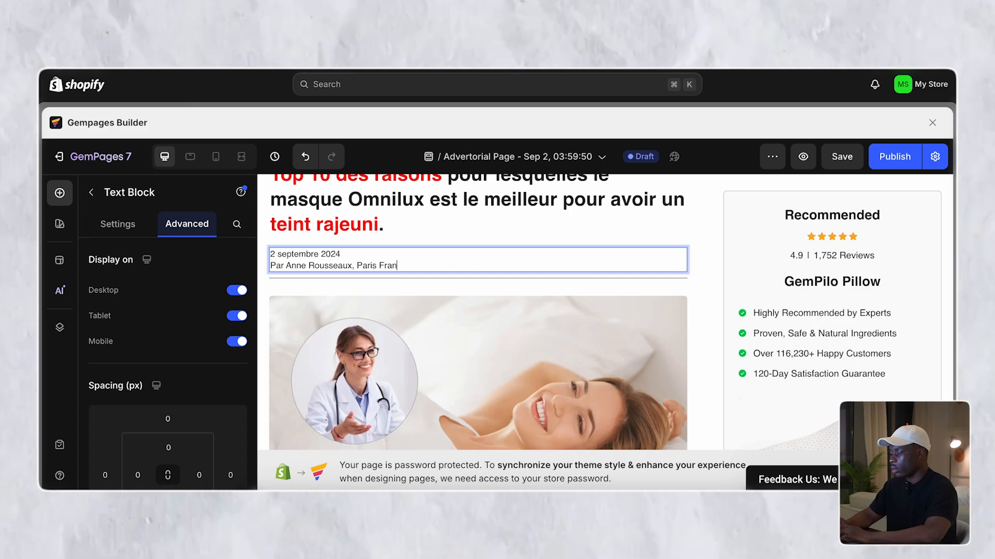
text(ce.)
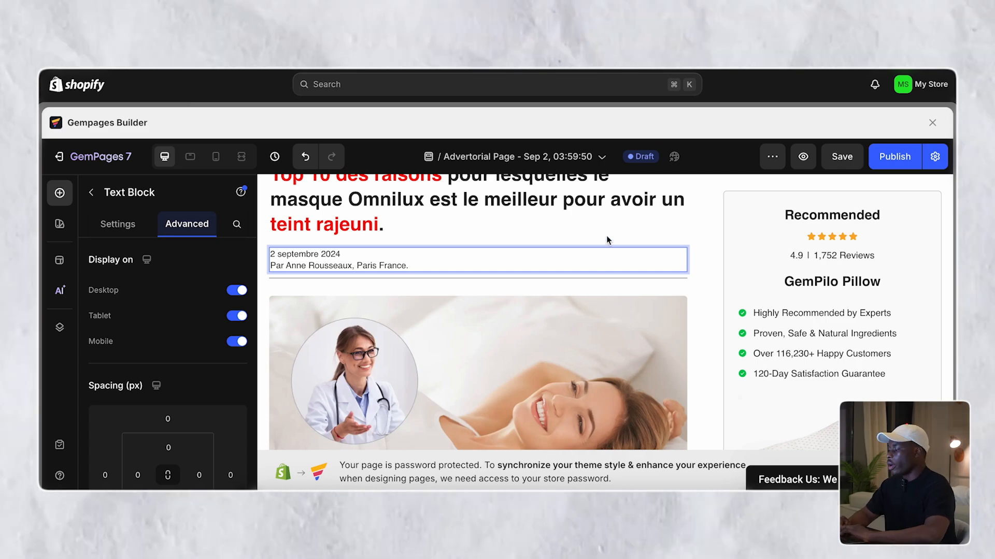
click(692, 258)
scroll(692, 258, up, 1)
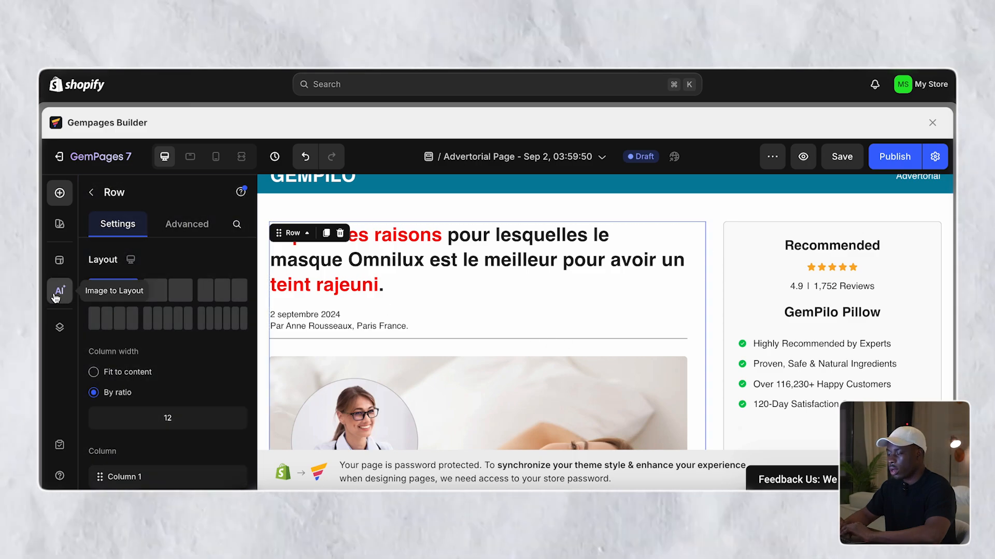
- Try a dark grey row background, then undo it
scroll(143, 286, down, 5)
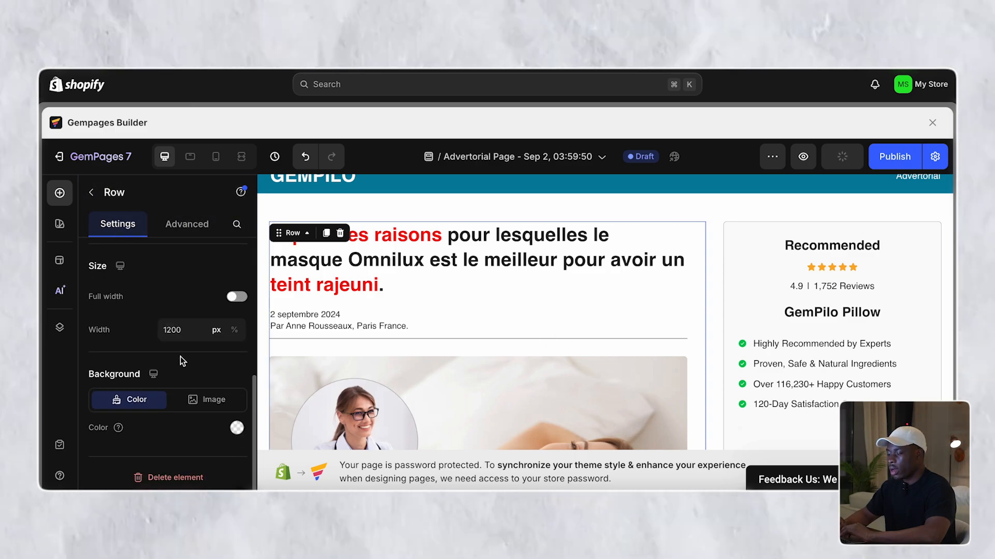
click(237, 428)
click(132, 293)
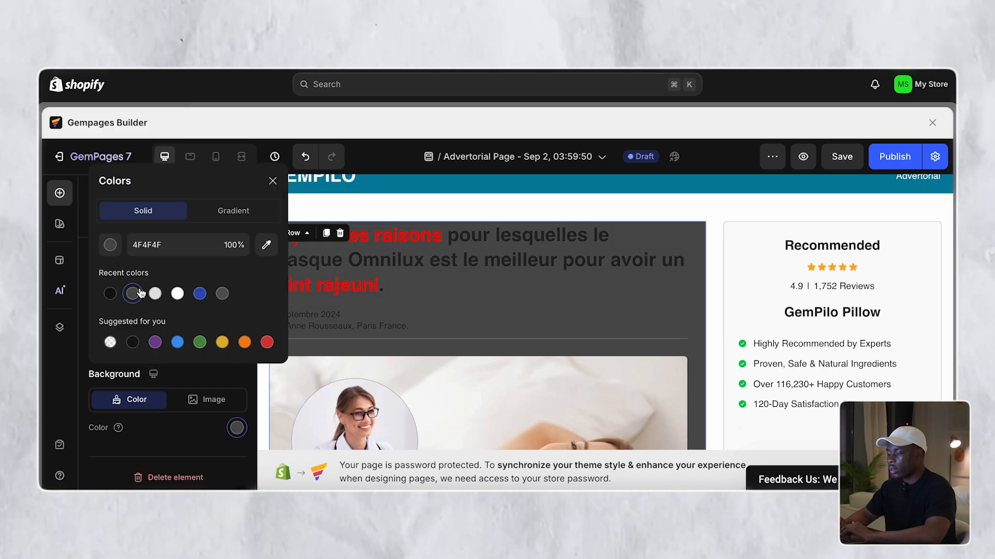
click(306, 156)
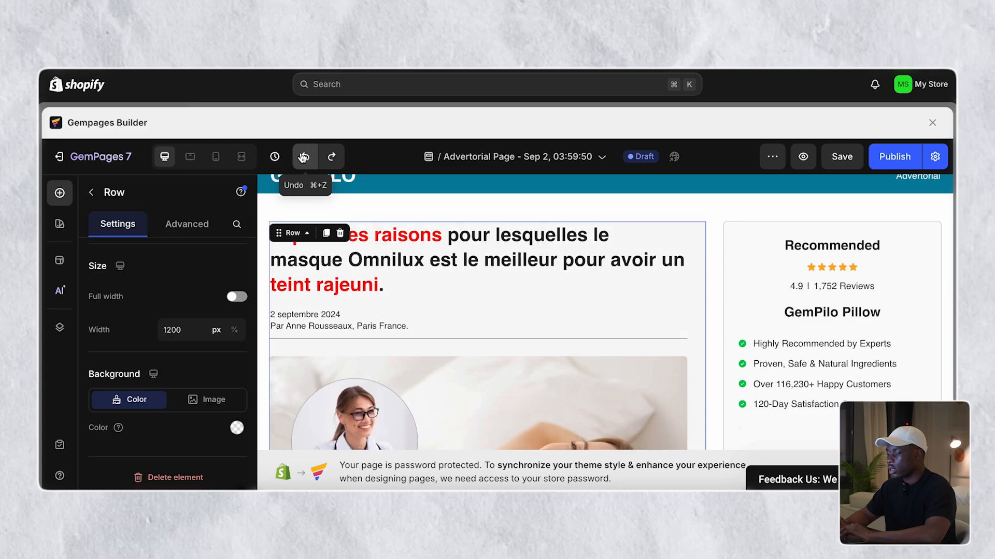
- Change the divider line colour from 7D7D7D to lighter grey B7B7B7
click(437, 337)
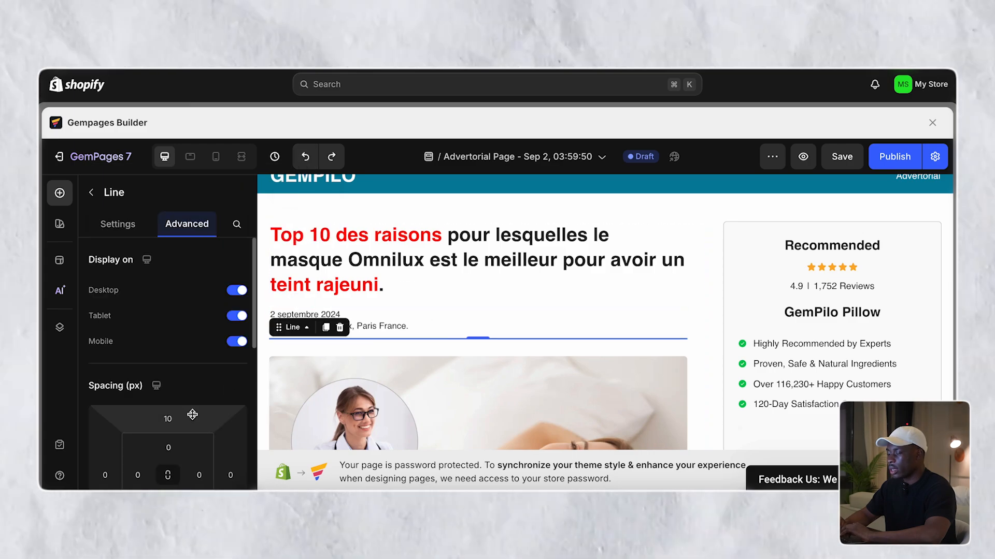
click(118, 224)
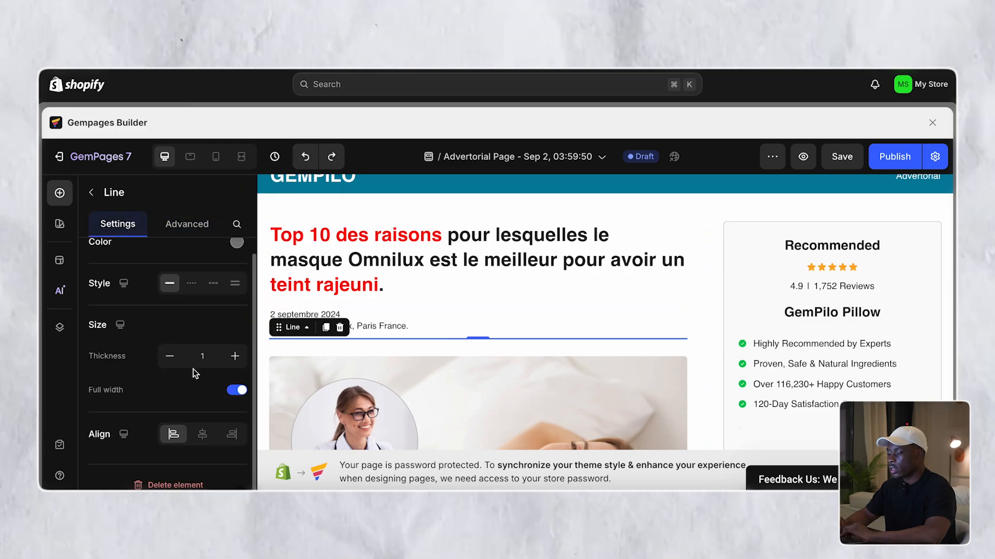
scroll(193, 369, down, 1)
scroll(193, 369, up, 1)
click(236, 261)
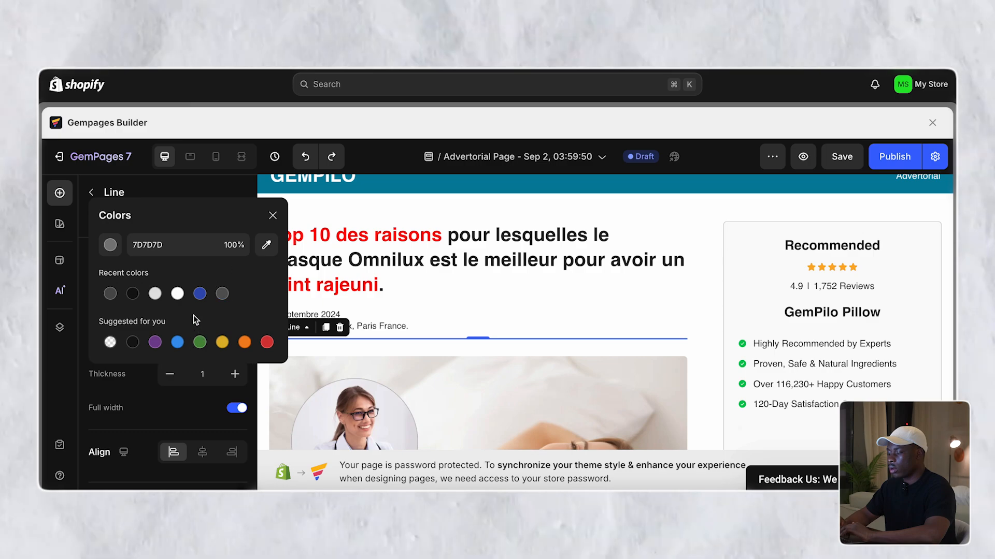
click(131, 291)
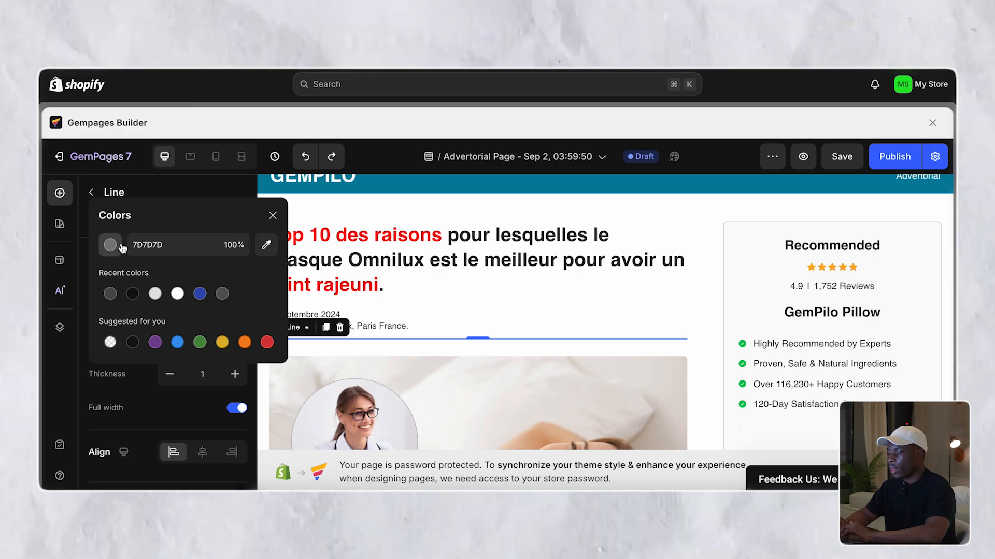
drag(94, 296, 82, 291)
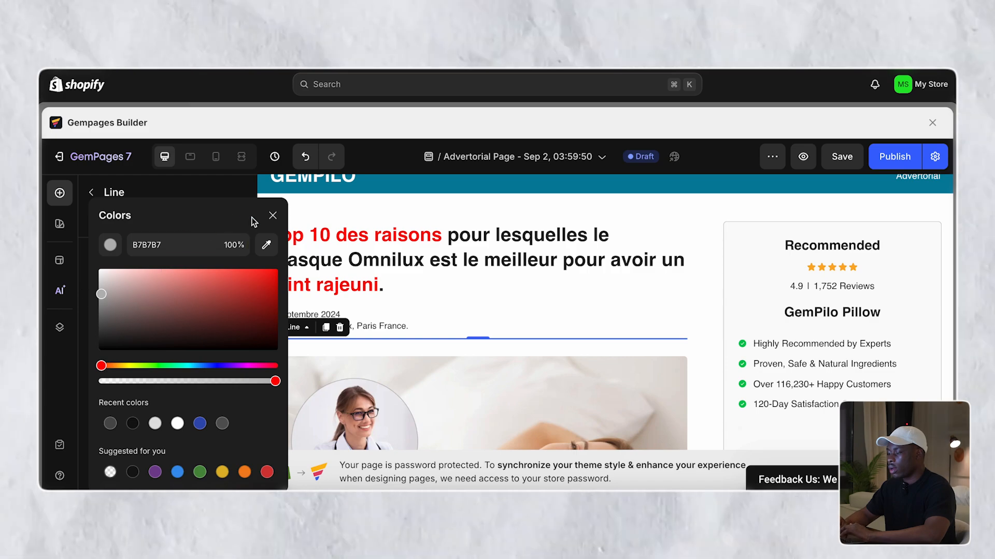
click(415, 291)
scroll(411, 383, down, 3)
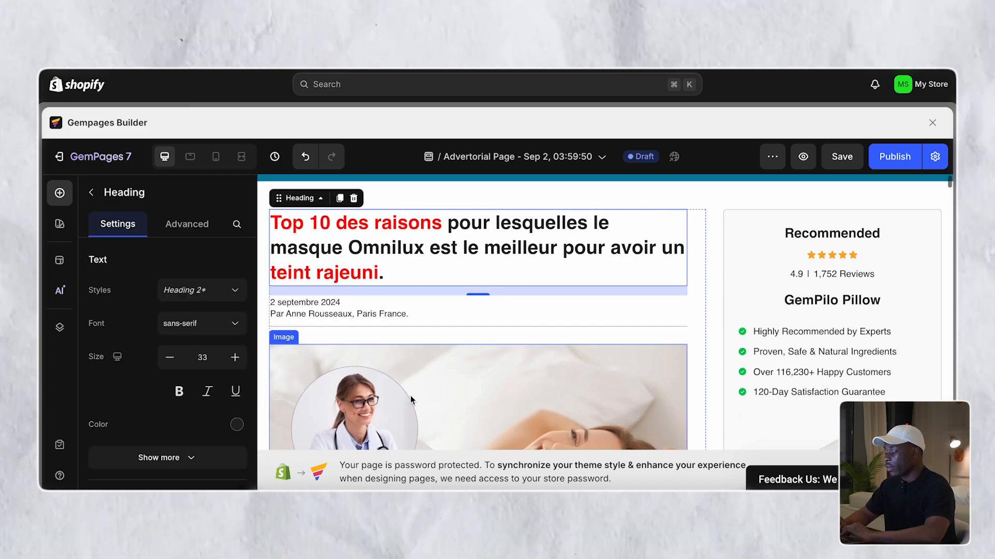
- Select the doctor image and scroll around it to check the layout
click(419, 321)
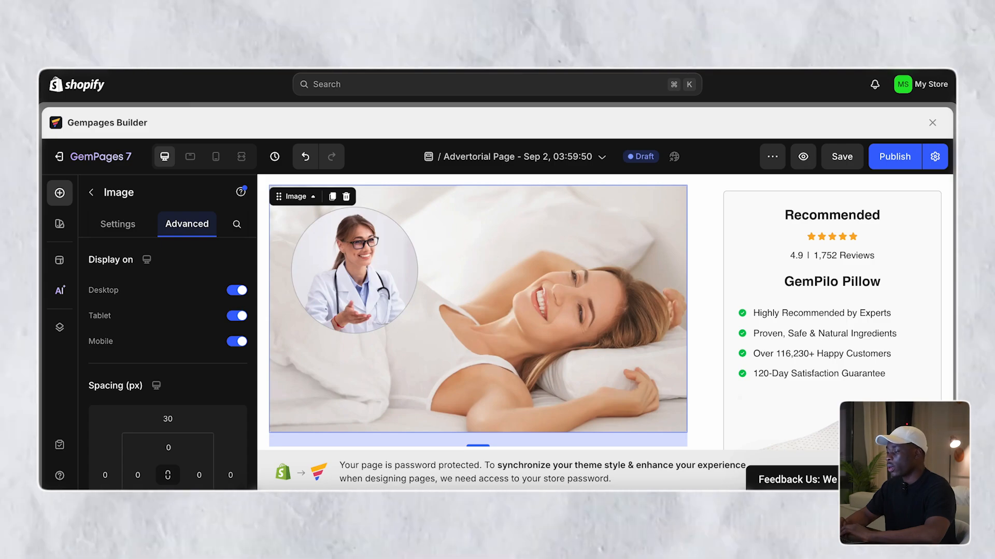
scroll(402, 216, up, 3)
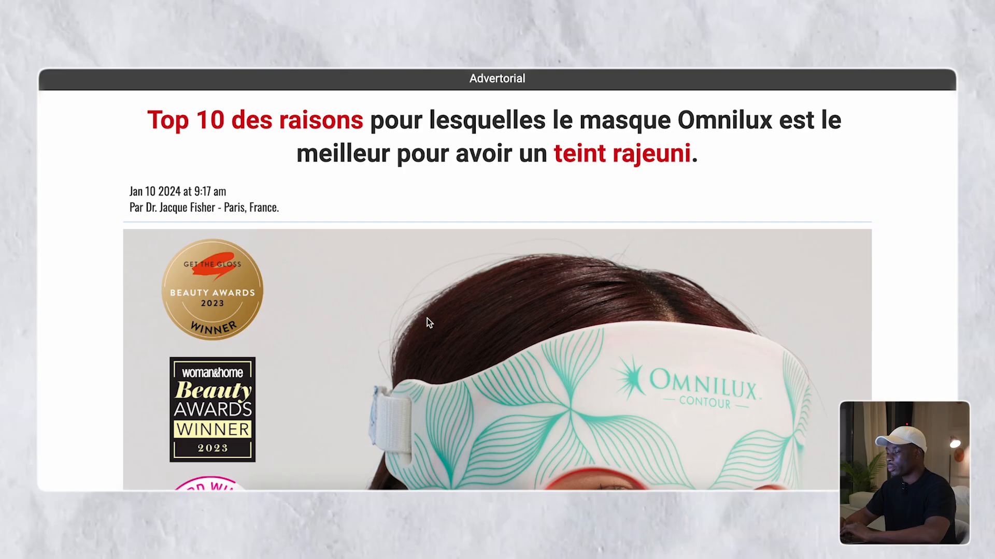
scroll(427, 318, down, 10)
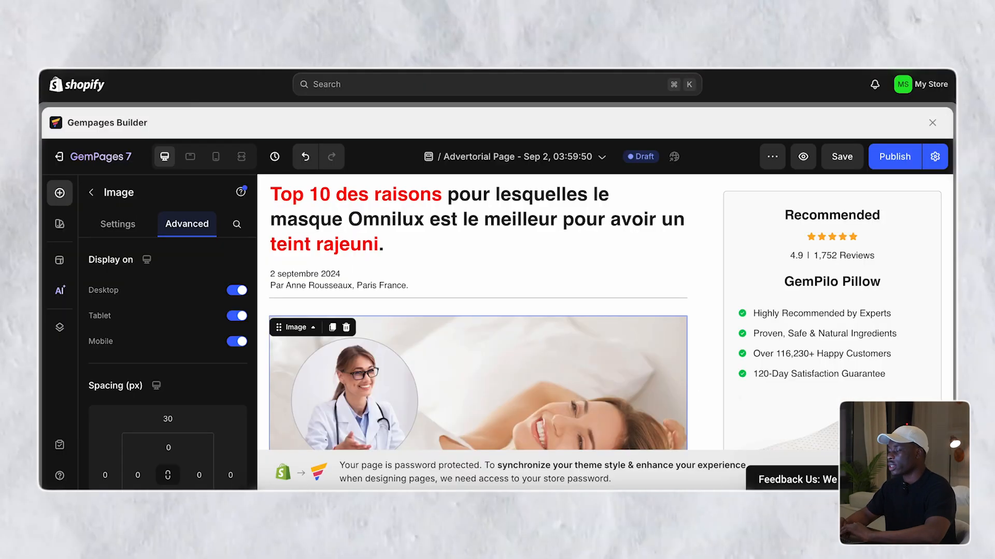
scroll(524, 225, down, 5)
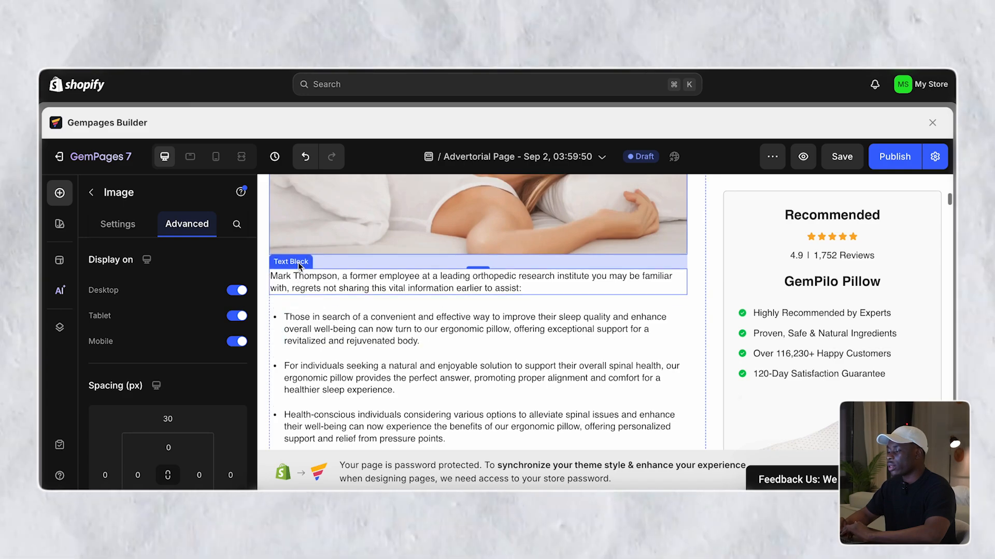
scroll(298, 264, up, 5)
scroll(299, 267, up, 2)
click(92, 192)
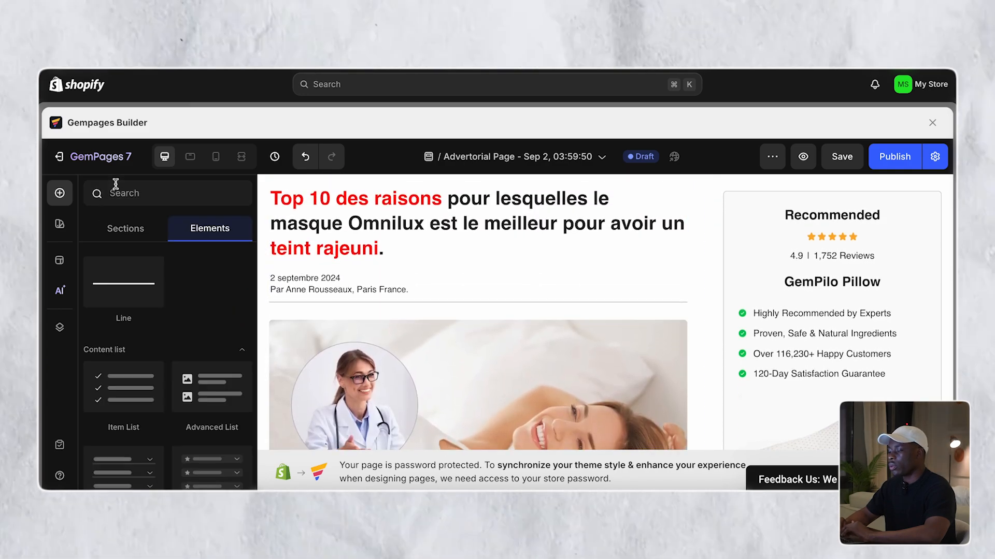
- Drag the red-accented headline from above the doctor photo to just below it
click(331, 230)
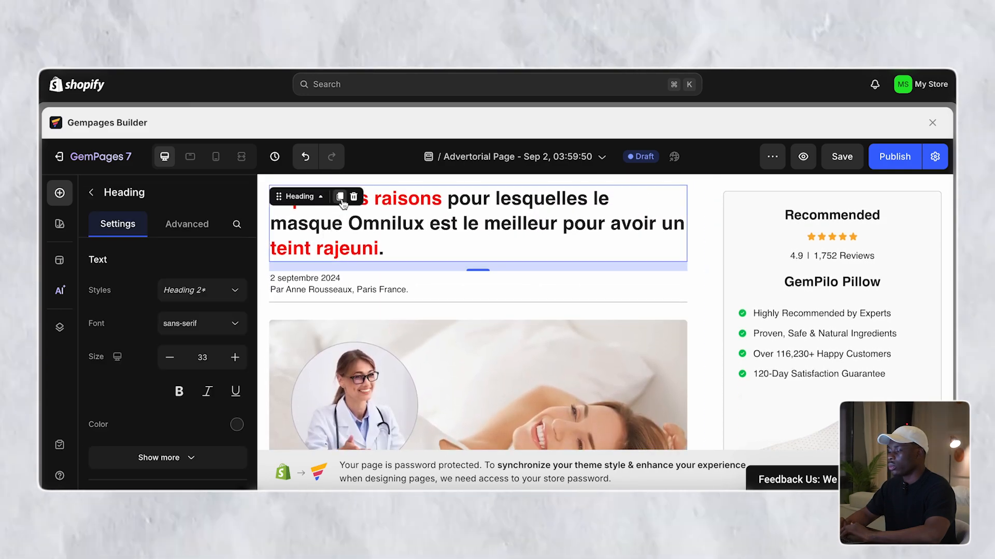
click(340, 197)
click(354, 282)
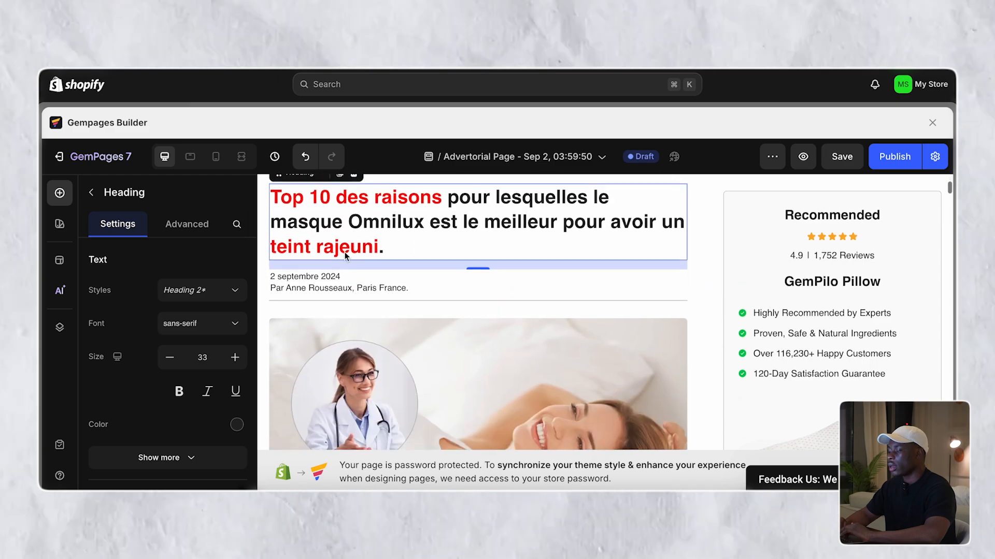
drag(304, 178, 337, 346)
scroll(377, 381, down, 2)
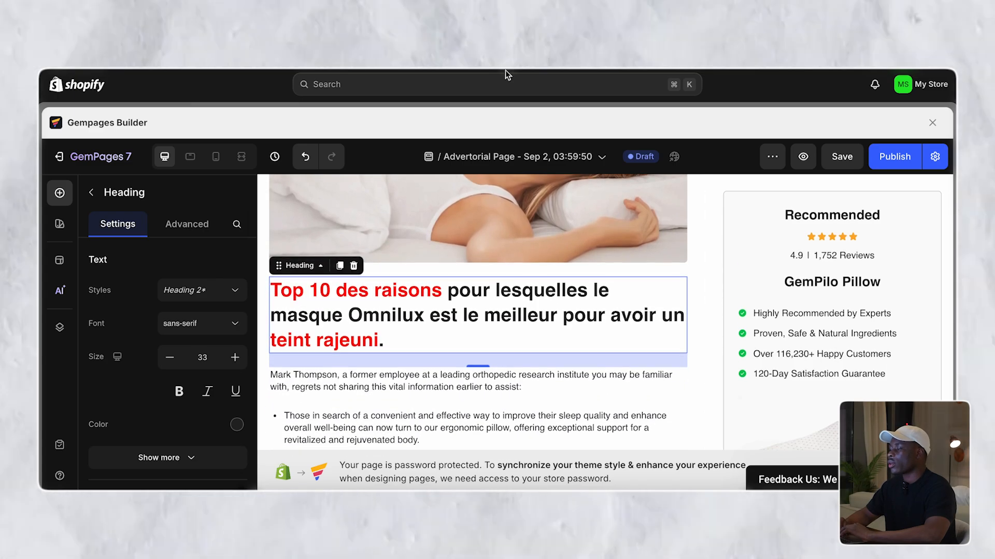
- Copy the heading '1. Réduction des rides et ridules' from ChatGPT's expanded reasons reply
click(396, 10)
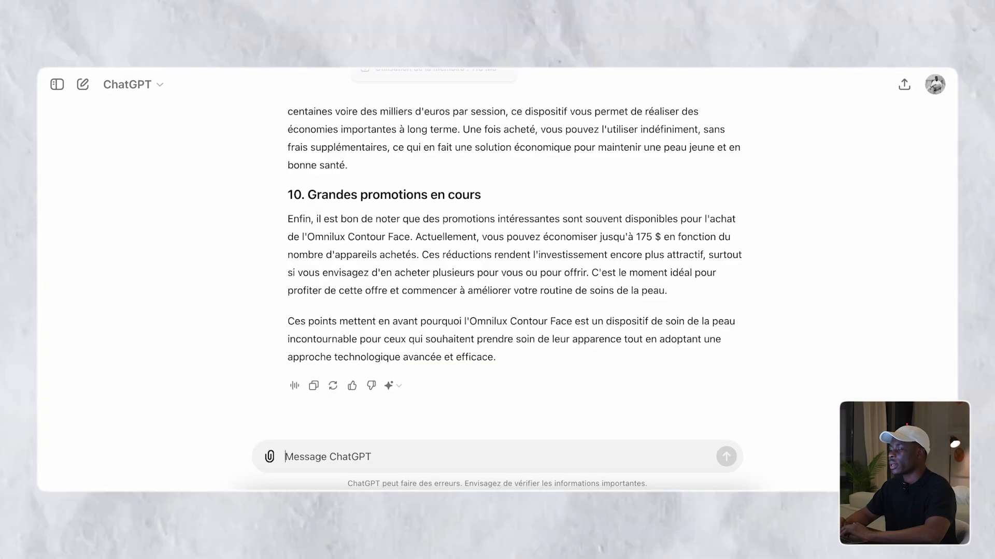
scroll(366, 198, up, 20)
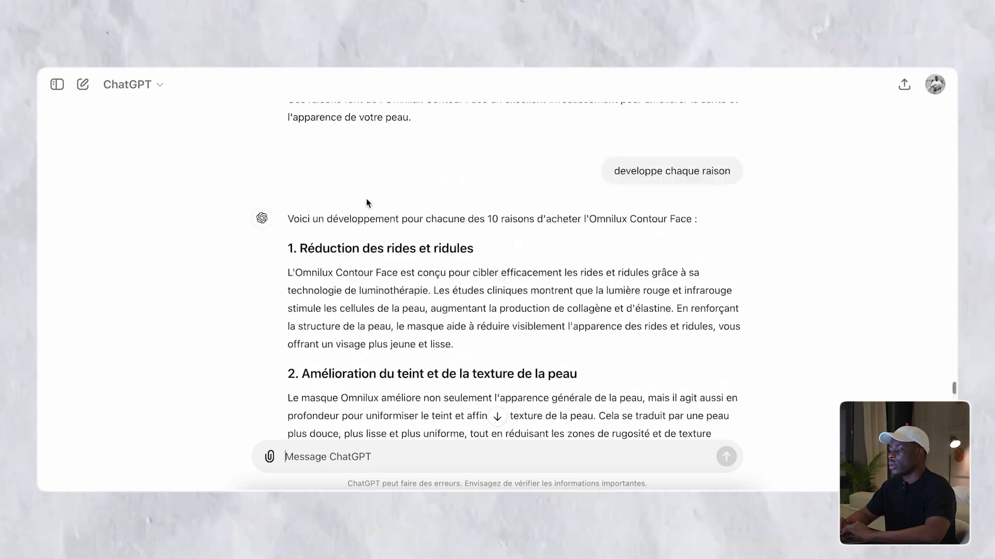
scroll(366, 199, down, 4)
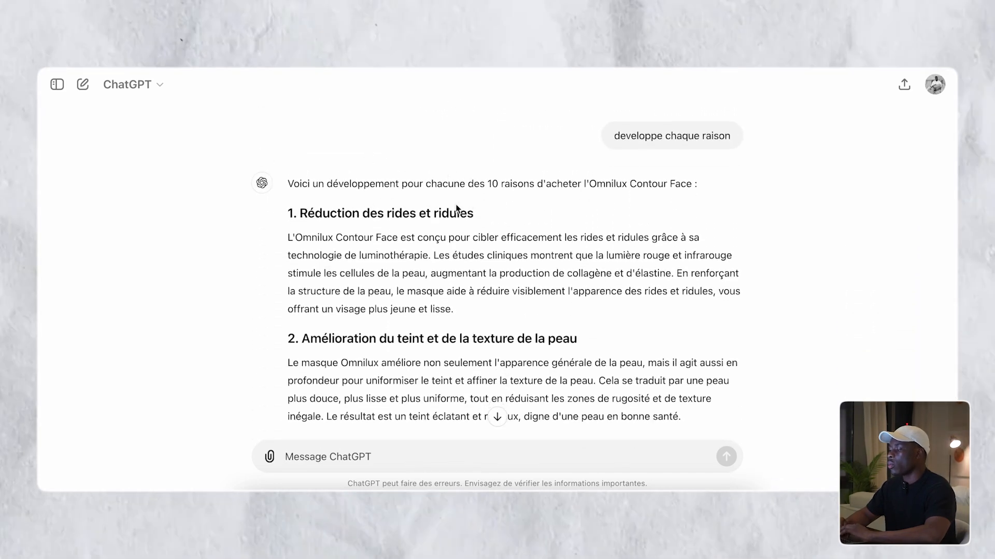
triple_click(310, 215)
key(super+c)
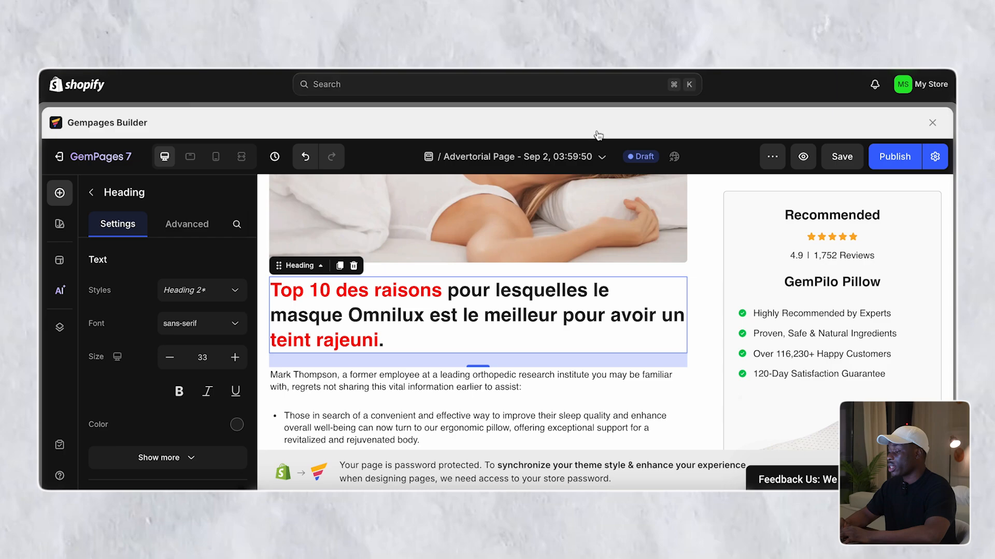
- Paste '1. Réduction des rides et ridules' over the red headline and remove the extra blank line
triple_click(431, 290)
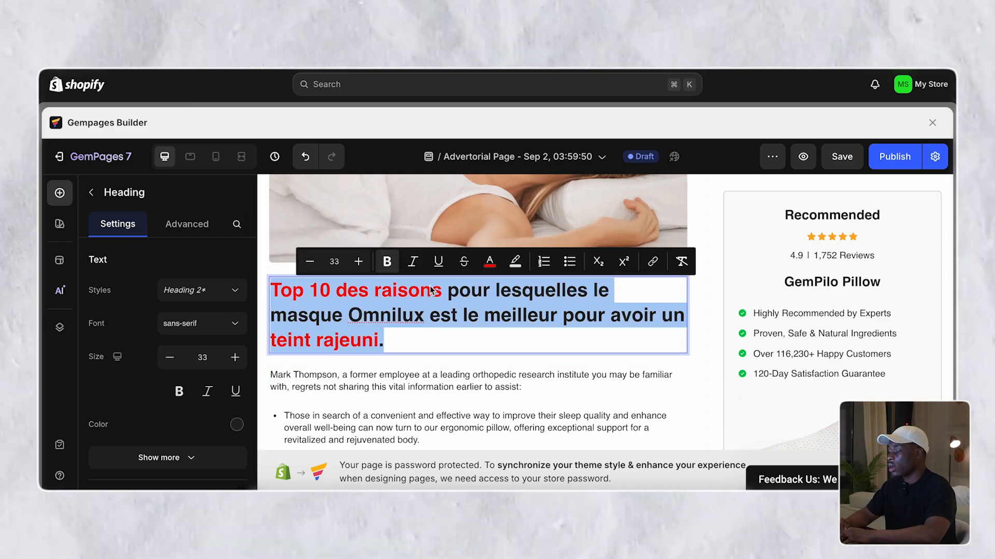
key(super+v)
key(BackSpace)
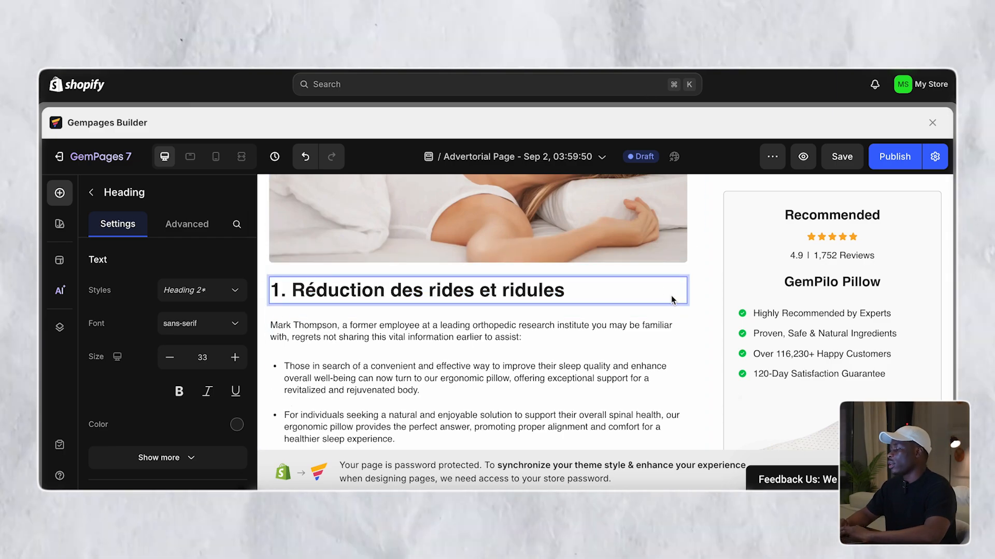
click(682, 309)
click(576, 290)
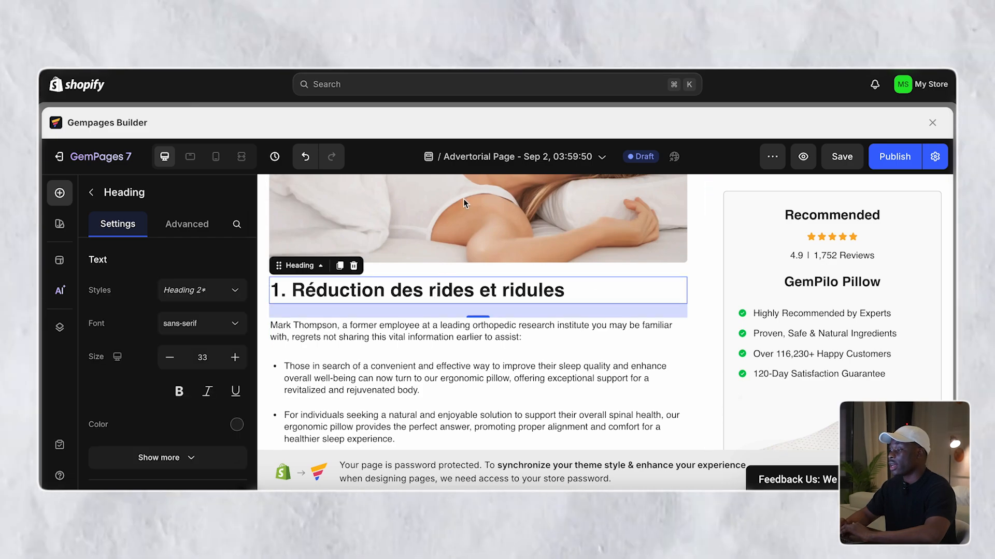
key(ctrl+Tab)
- Select and copy reason 1's first paragraph in ChatGPT, from 'L'Omnilux' through 'lisse.'
click(394, 310)
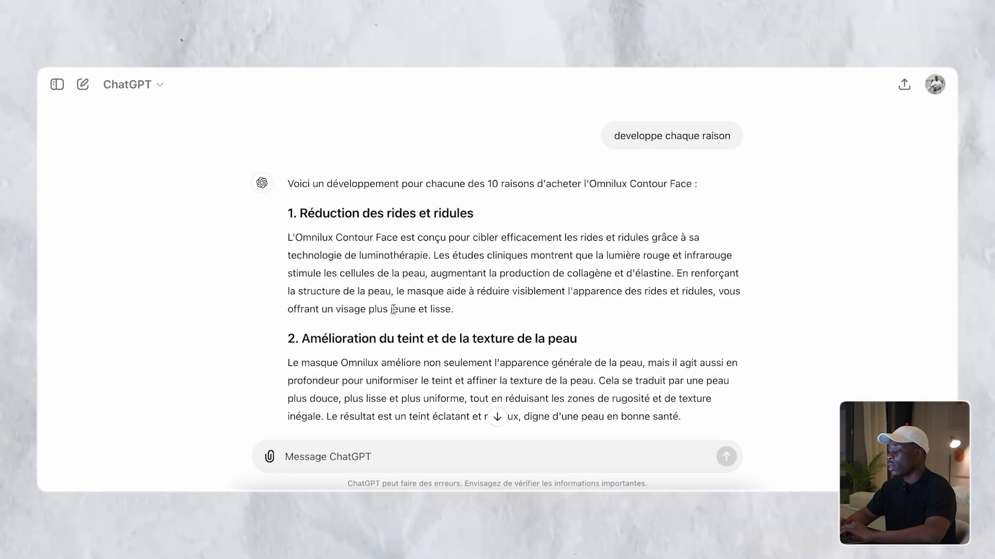
double_click(394, 309)
click(394, 309)
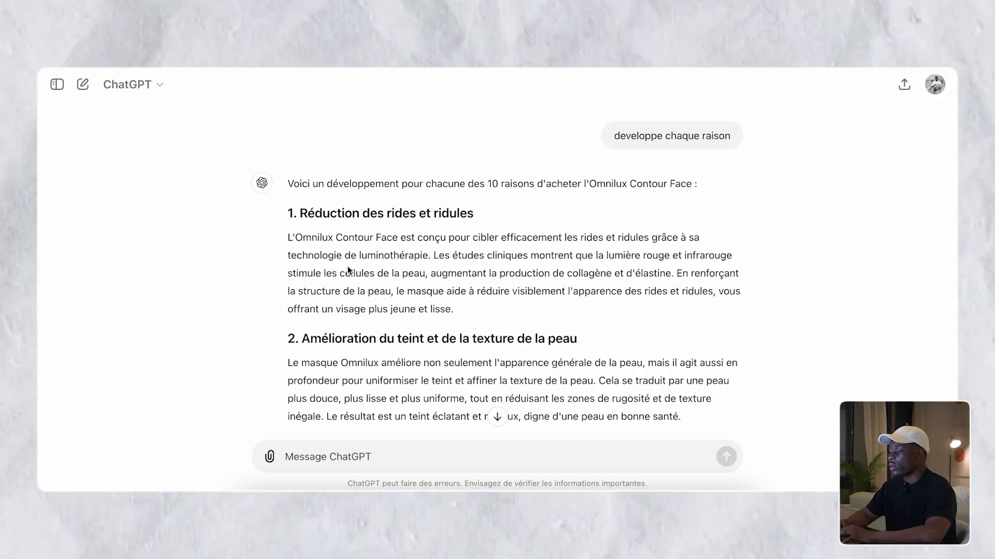
drag(285, 241, 577, 306)
key(ctrl+c)
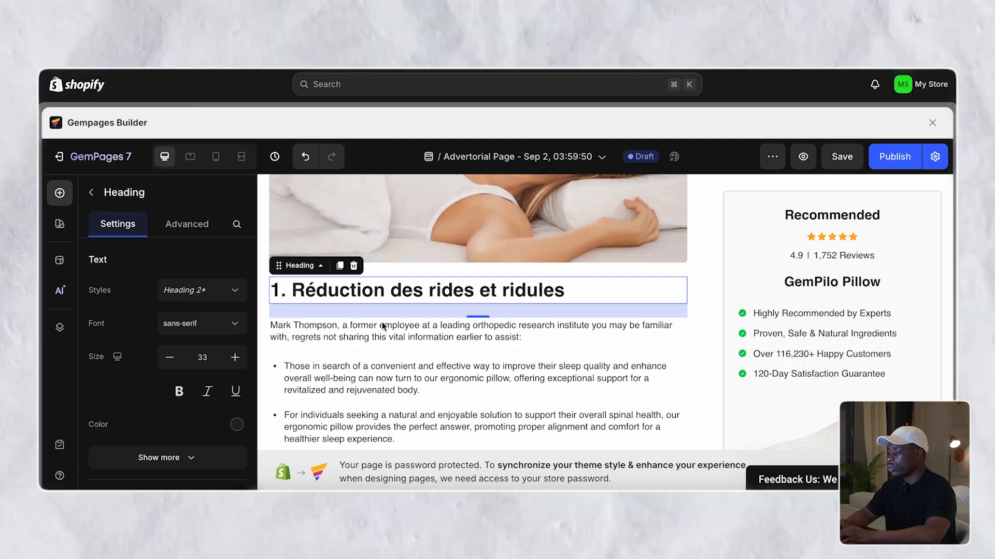
- Replace the opening English pillow paragraph with the pasted French reason-1 text
double_click(388, 271)
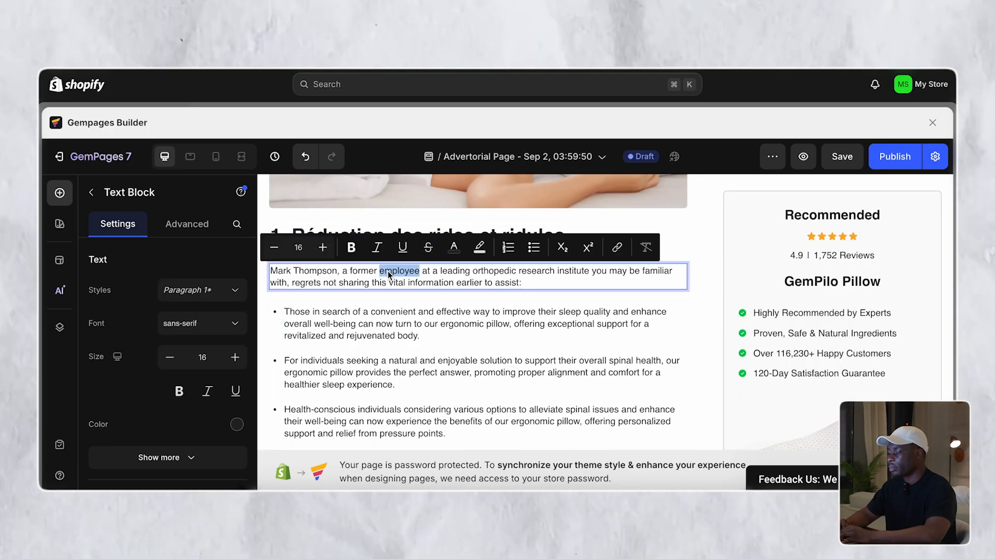
key(ctrl+a)
key(ctrl+v)
- Delete the English bullet list, the Leveraging paragraph and the checkmark list below it
click(399, 305)
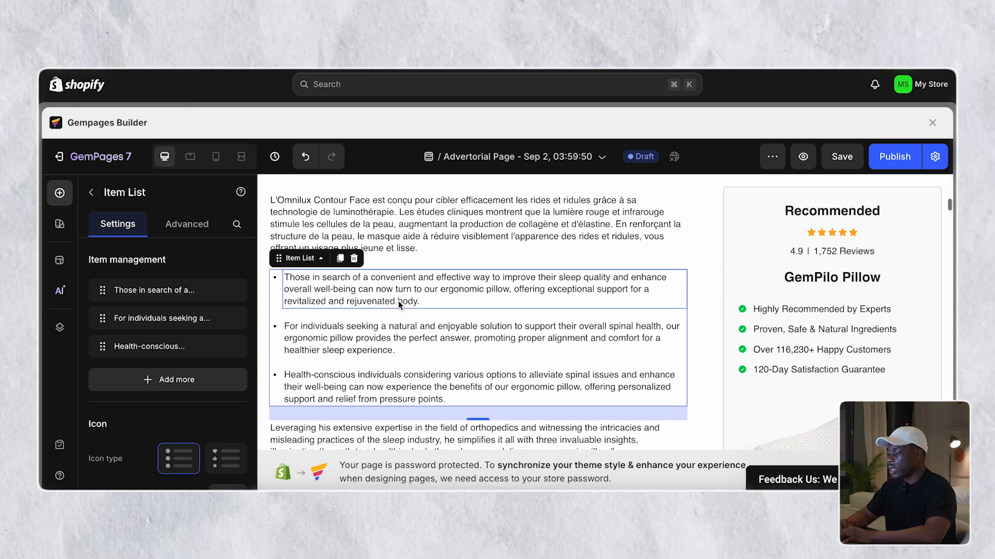
click(354, 263)
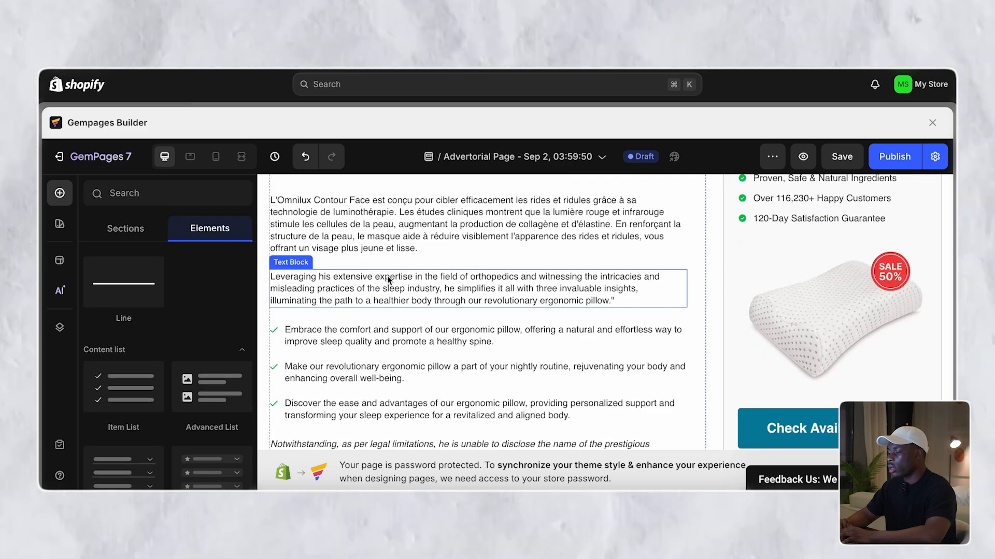
click(387, 275)
scroll(388, 280, down, 2)
scroll(387, 276, up, 1)
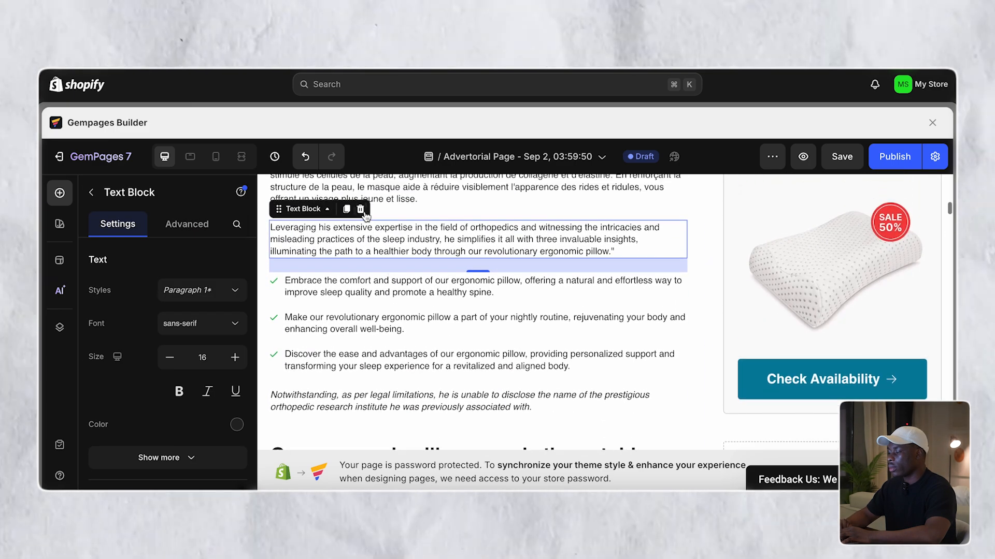
click(362, 212)
click(369, 235)
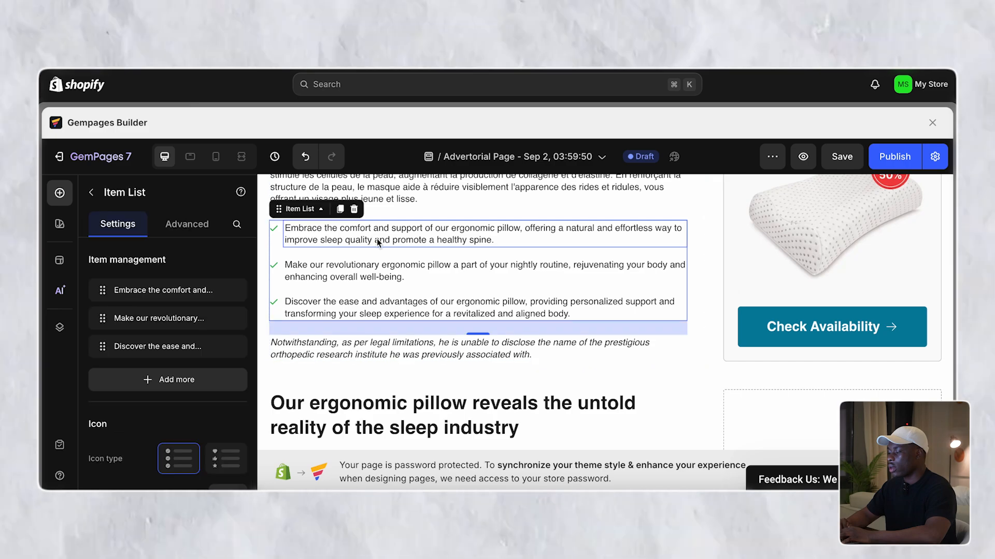
click(355, 210)
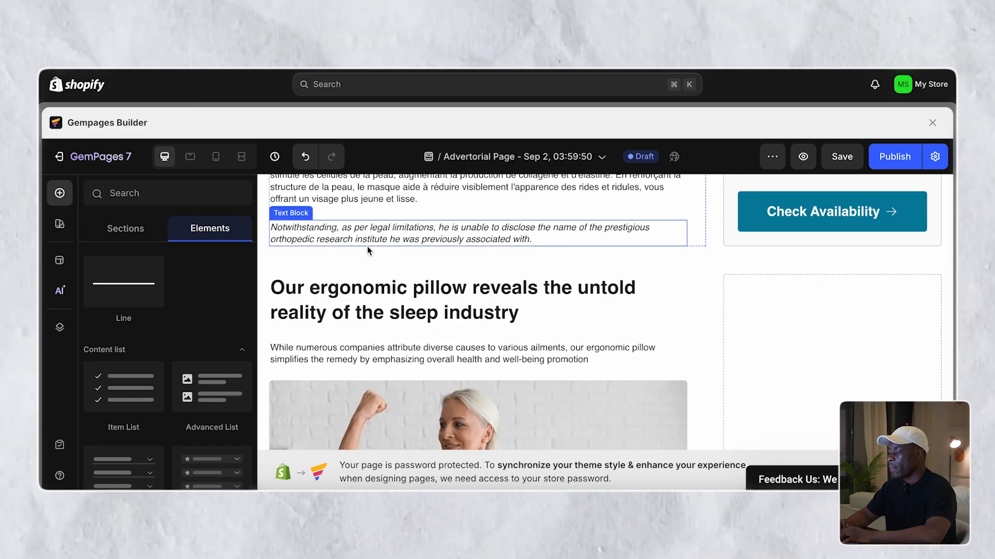
scroll(359, 213, up, 2)
click(434, 298)
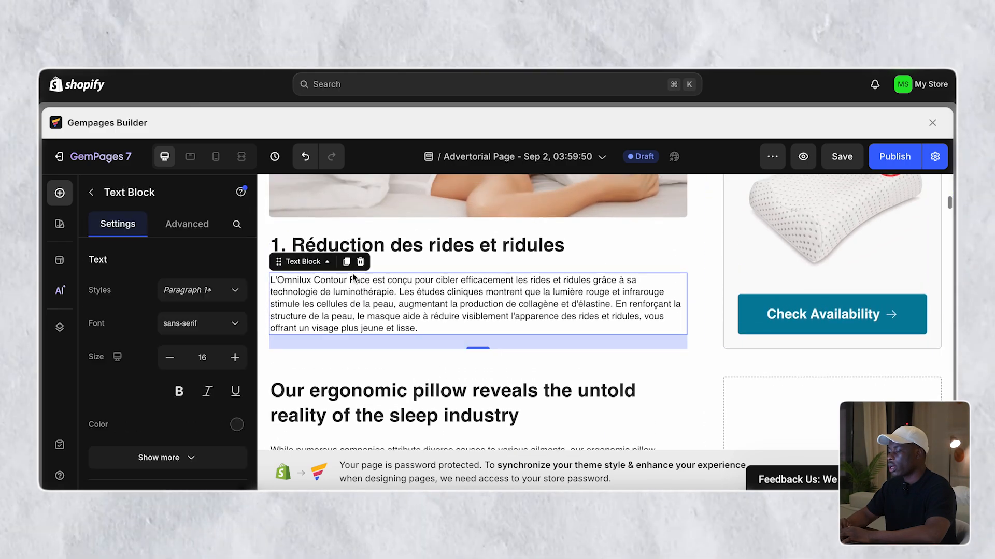
click(434, 294)
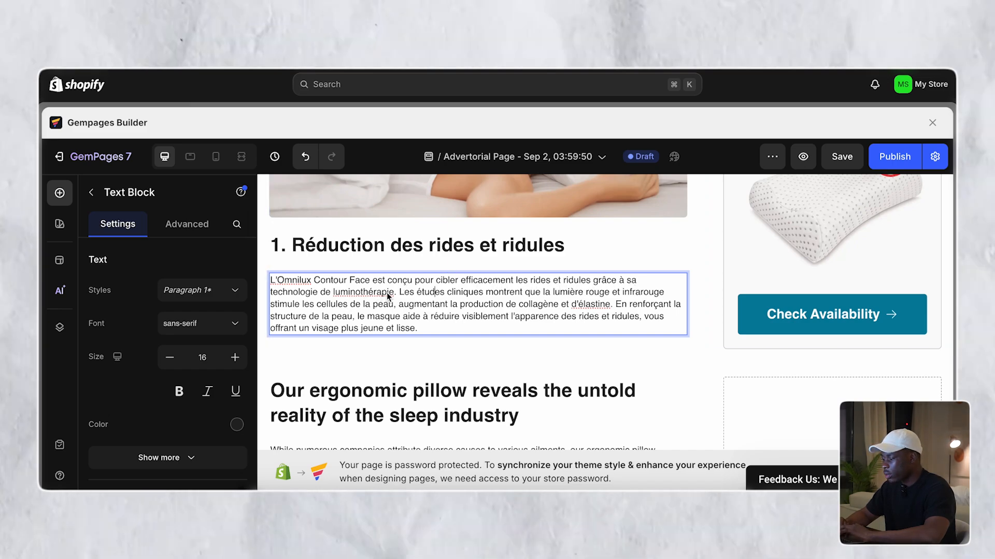
- Break the reason-1 text into paragraphs with blank lines before 'Les études' and 'En renforçant'
key(Return)
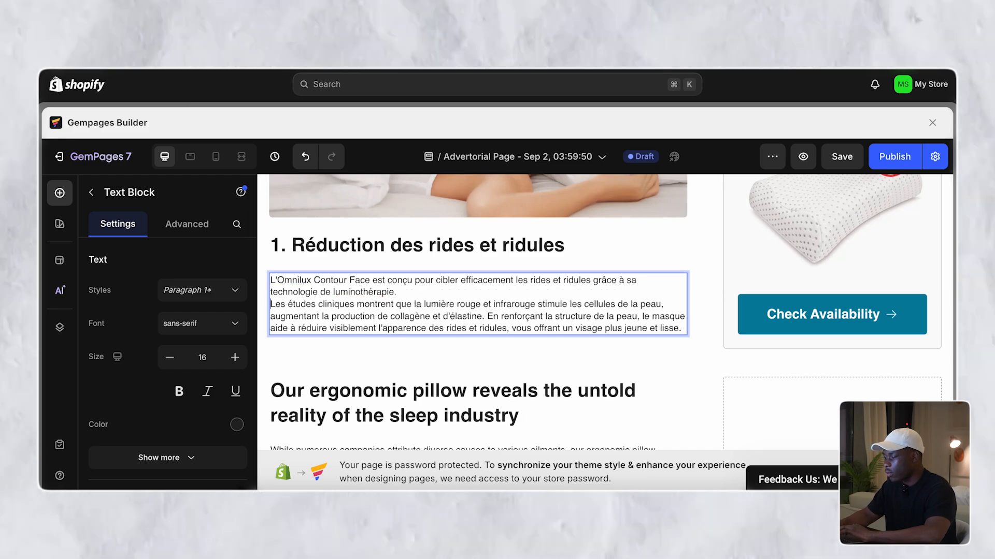
key(Return)
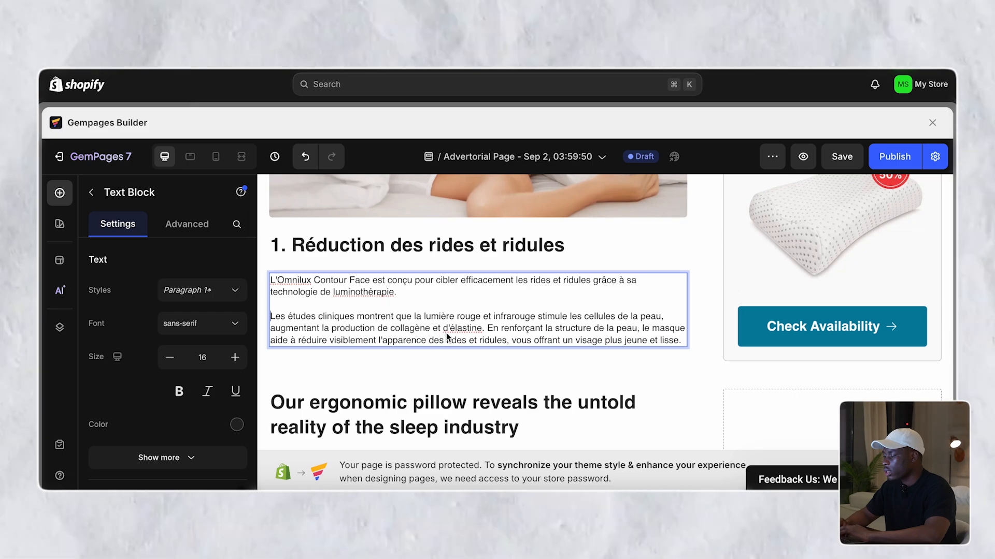
click(485, 328)
key(Return)
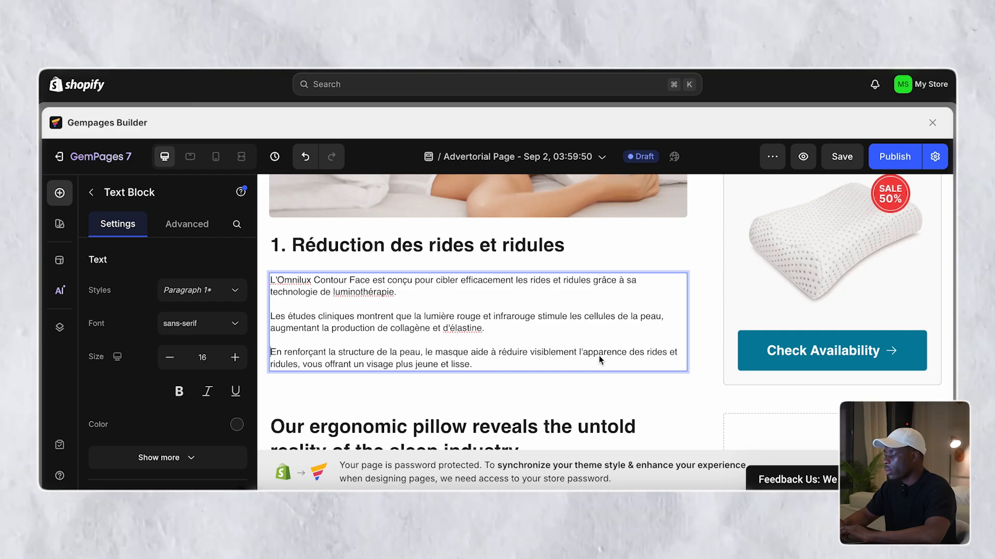
click(502, 389)
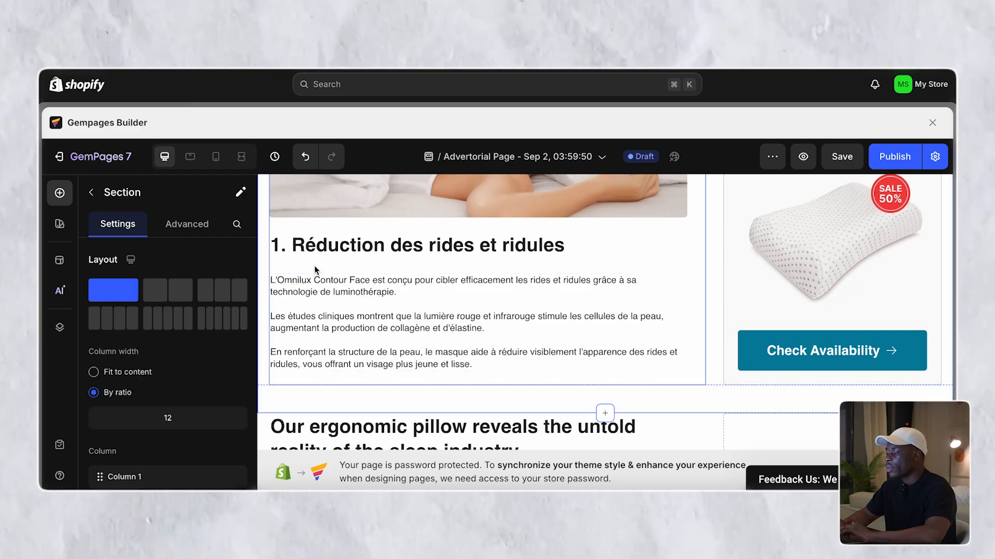
- Bold 'cibler efficacement les rides et ridules' and 'luminothérapie' in the reason-1 paragraphs
click(329, 290)
click(450, 418)
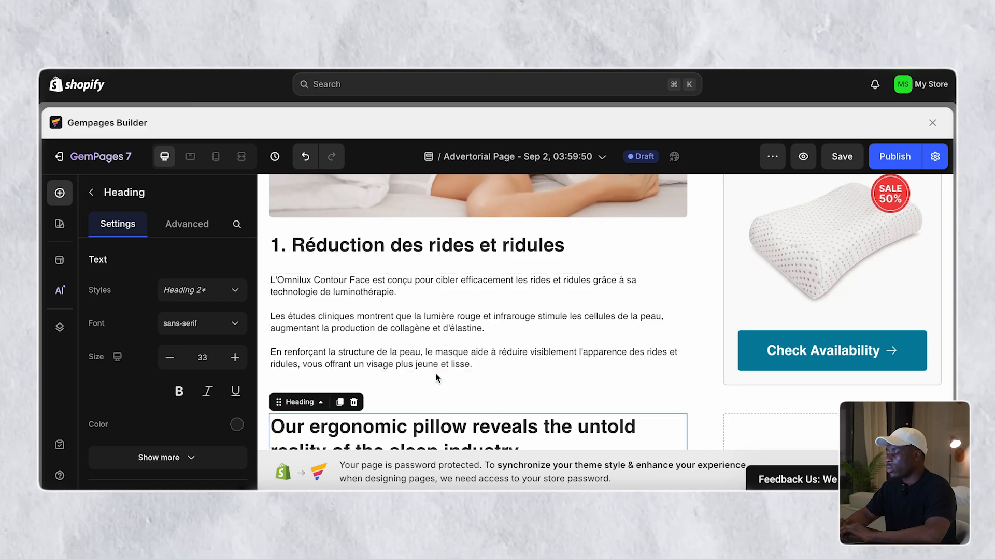
click(350, 328)
click(350, 328)
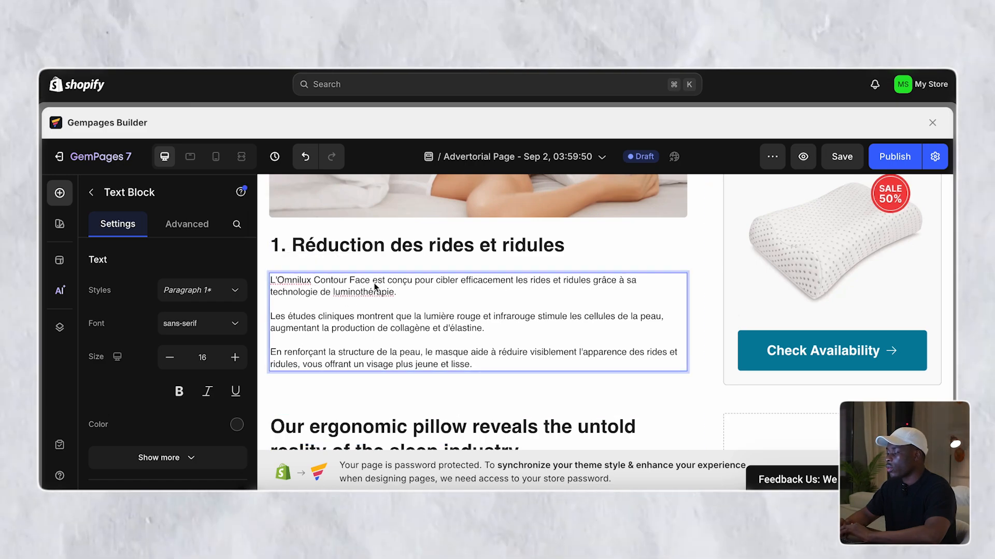
drag(436, 281, 588, 282)
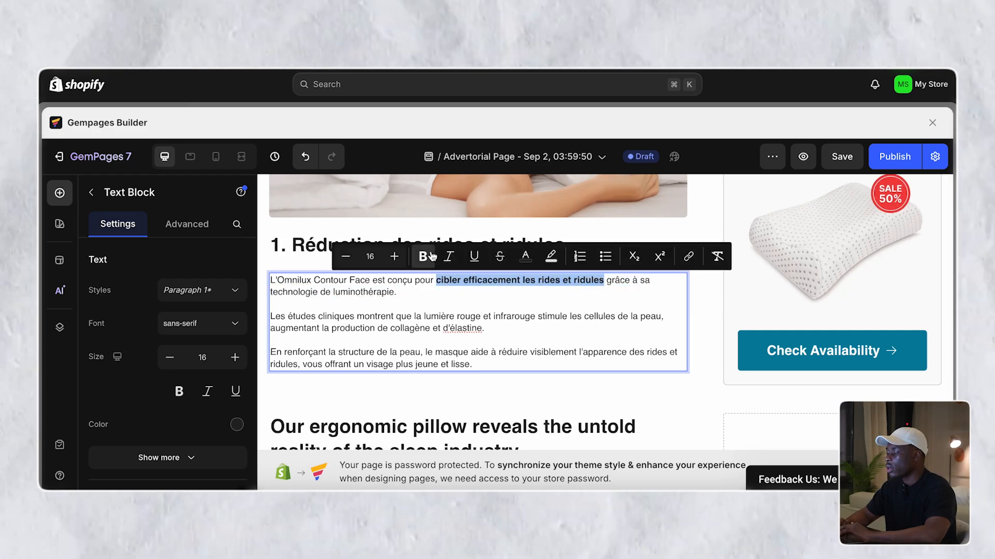
click(523, 293)
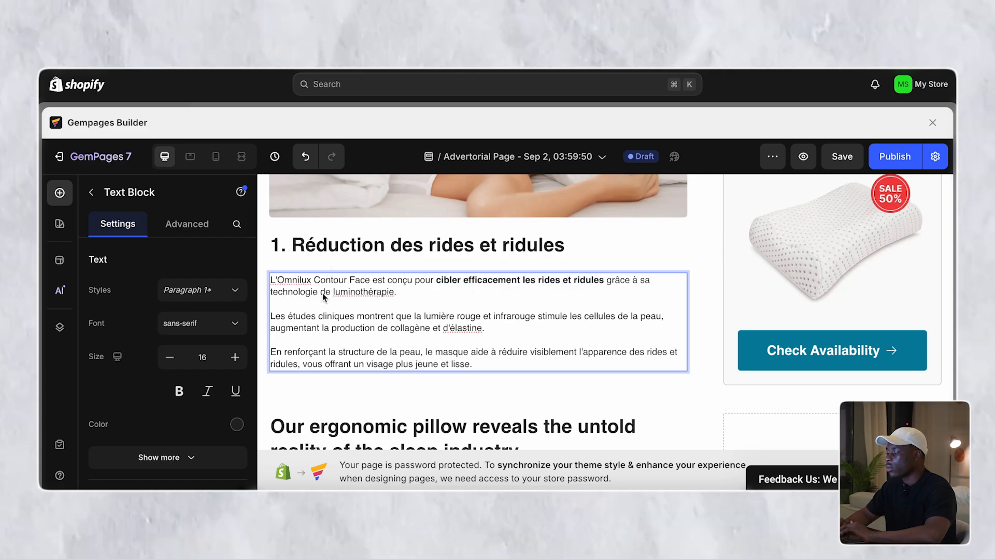
double_click(345, 296)
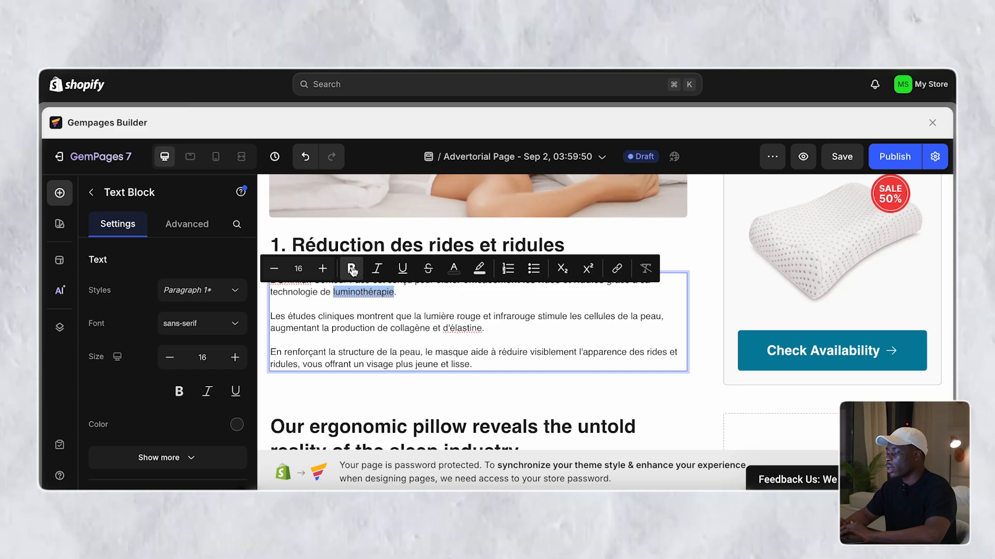
click(386, 318)
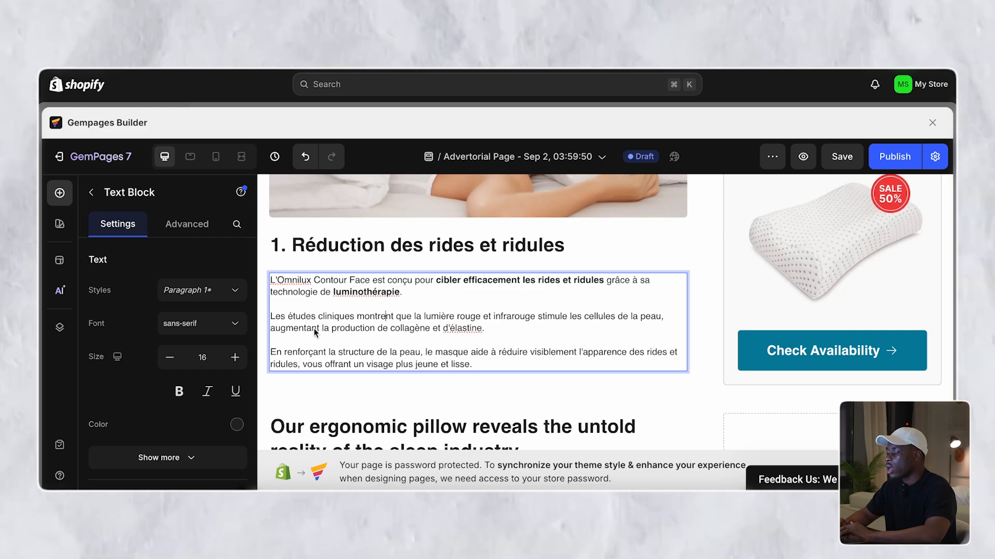
- Bold 'collagène', 'd'élastine' and 'visage plus jeune et lisse' in the reason-1 paragraphs
double_click(395, 328)
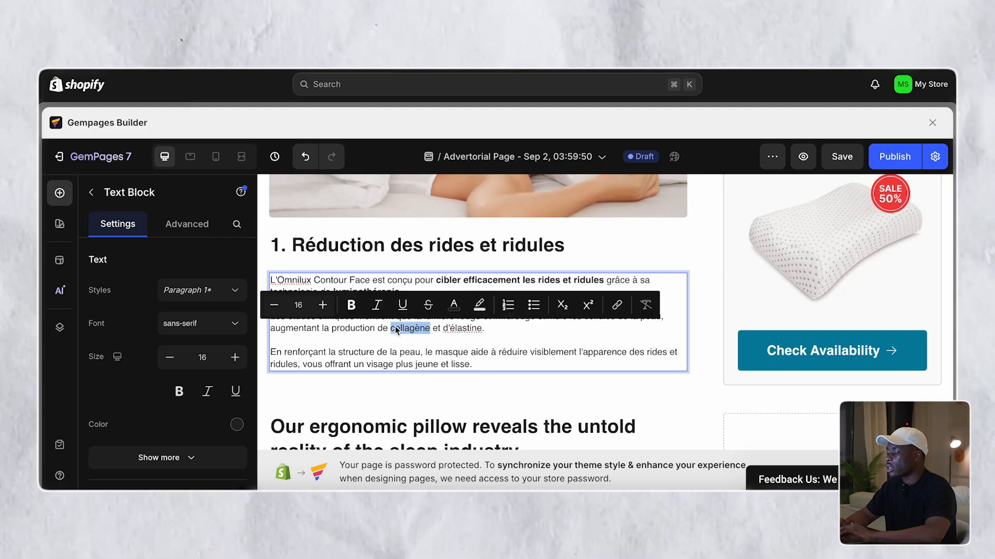
click(352, 307)
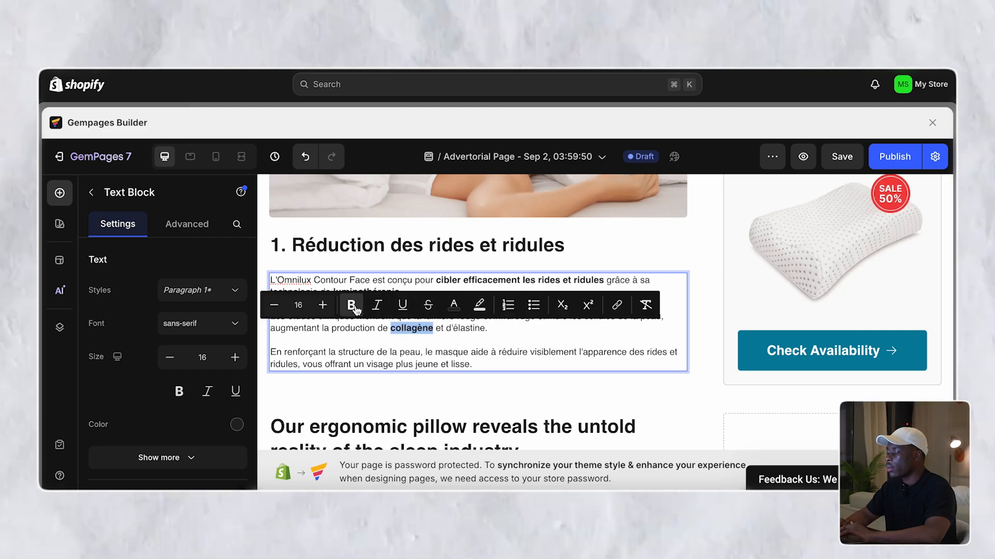
double_click(464, 328)
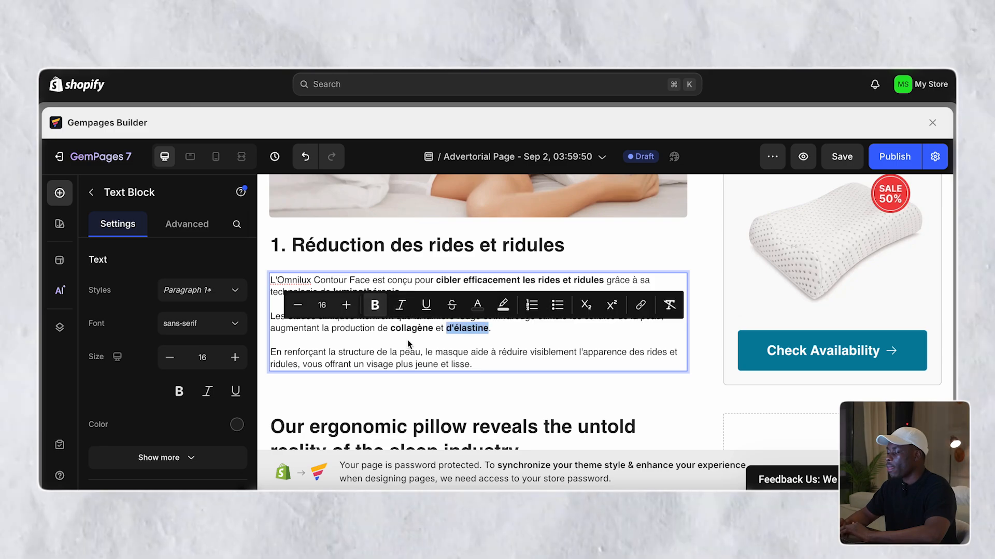
click(337, 337)
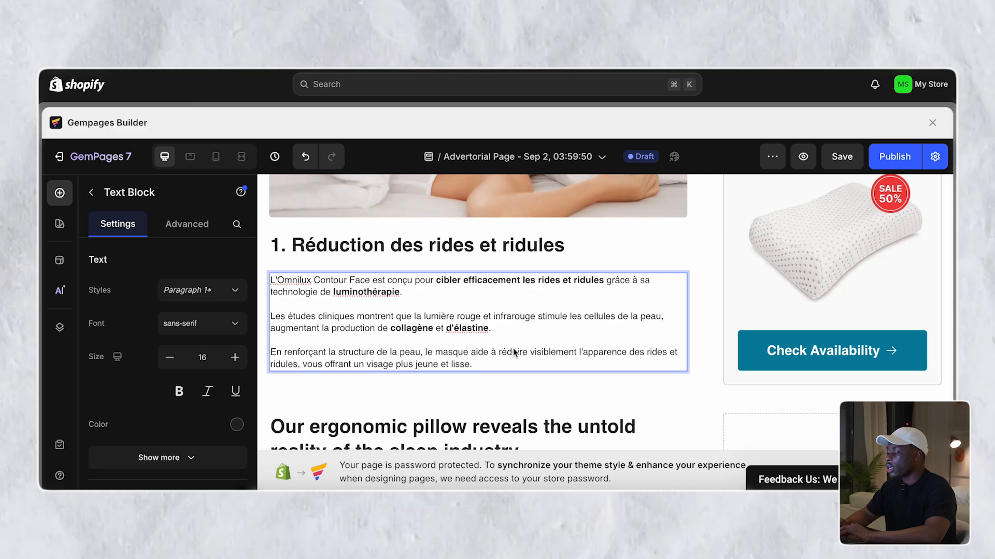
drag(496, 352, 595, 350)
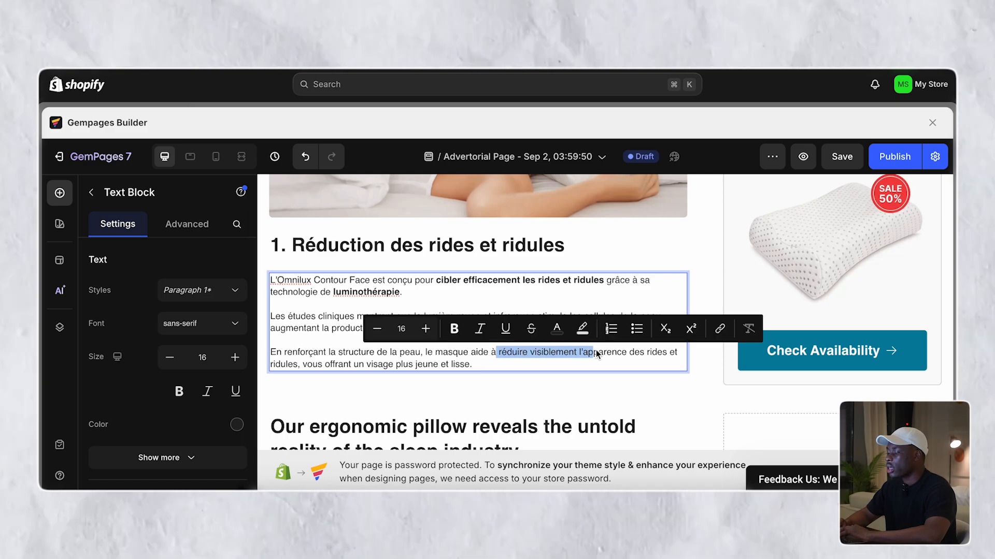
click(433, 366)
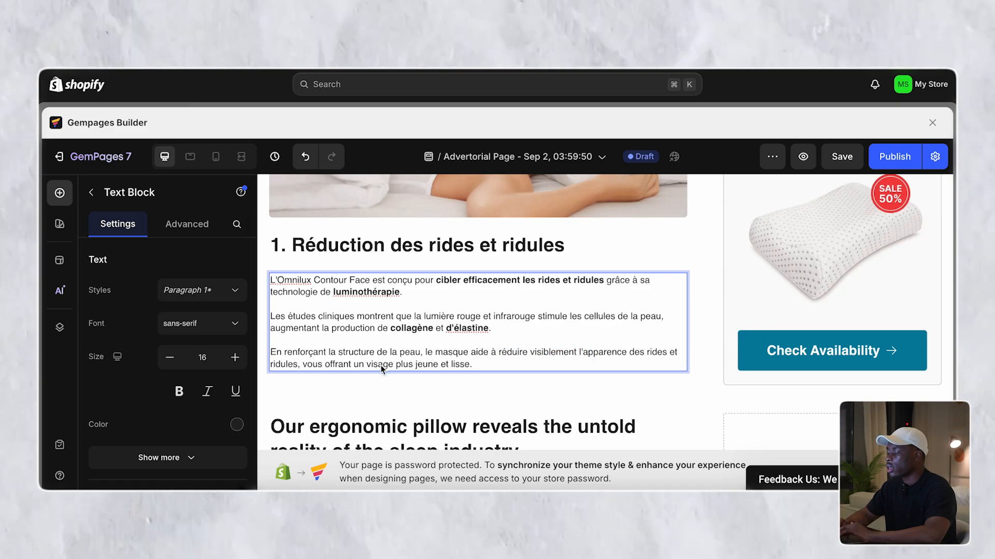
drag(365, 364, 469, 369)
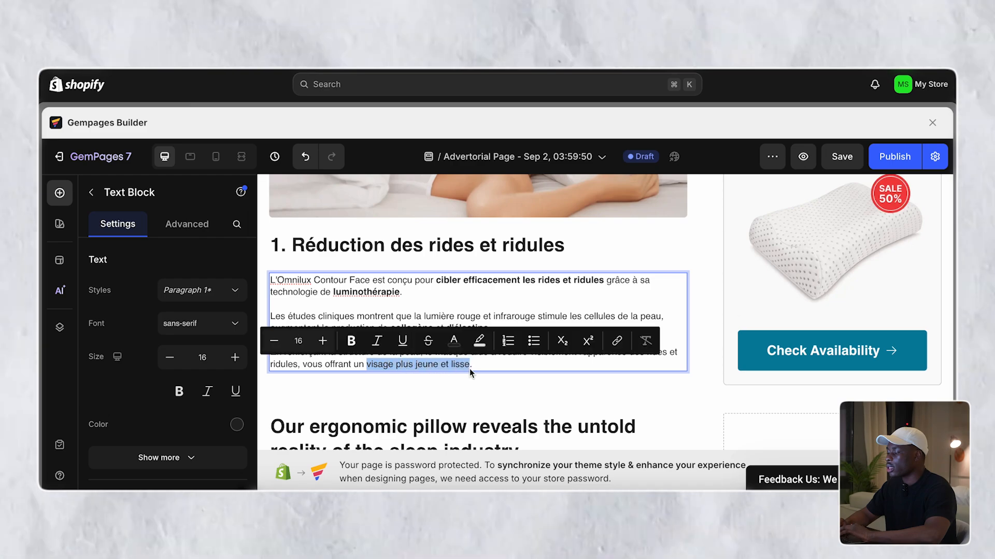
click(348, 340)
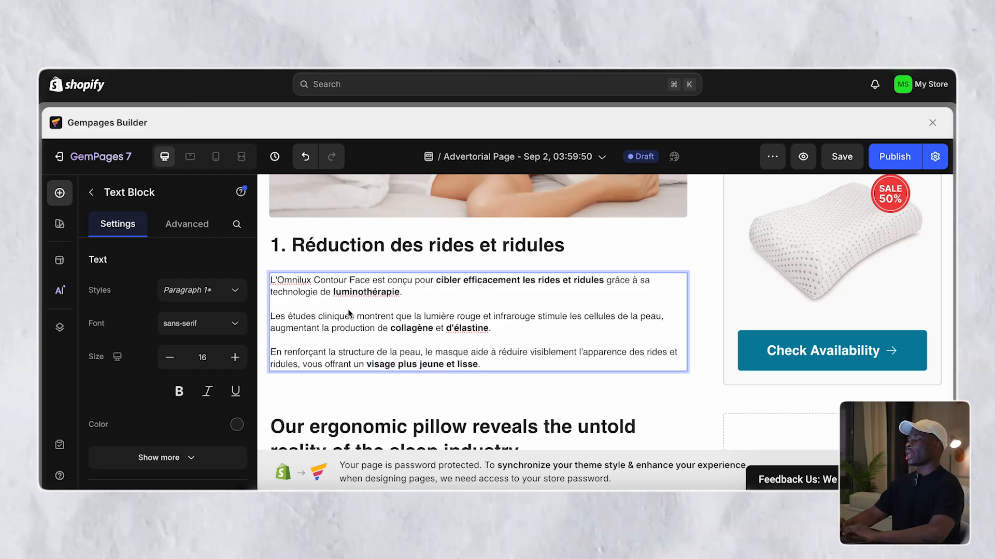
scroll(349, 313, up, 1)
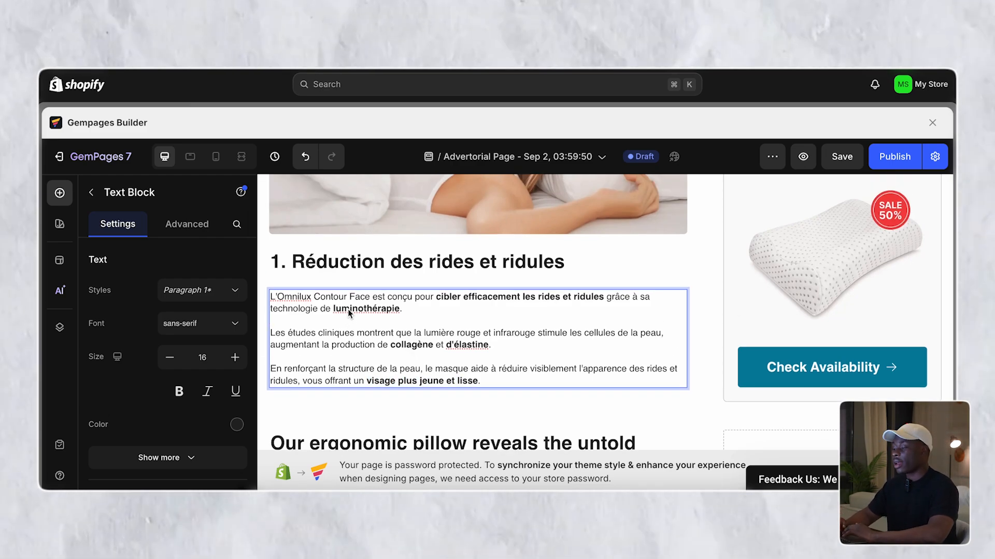
scroll(468, 323, down, 3)
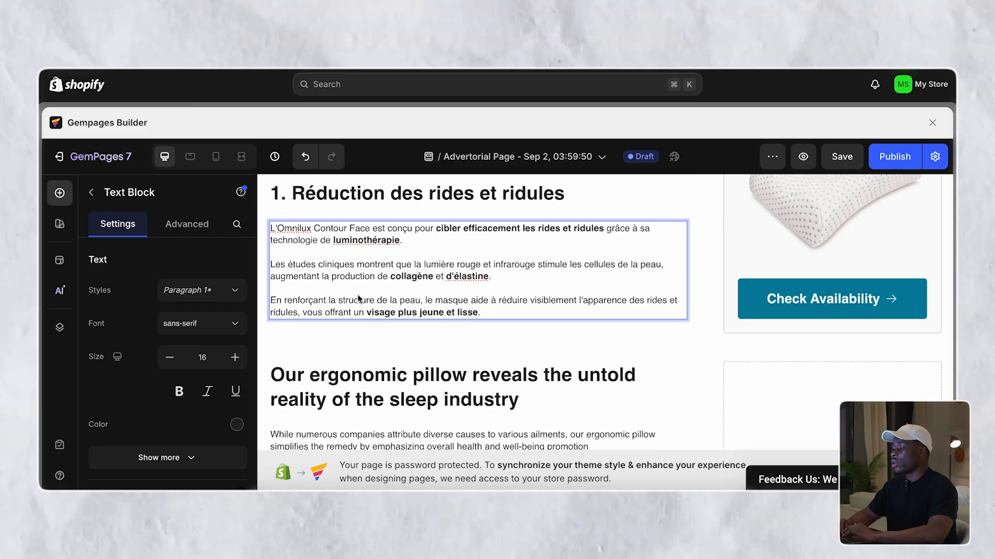
click(362, 374)
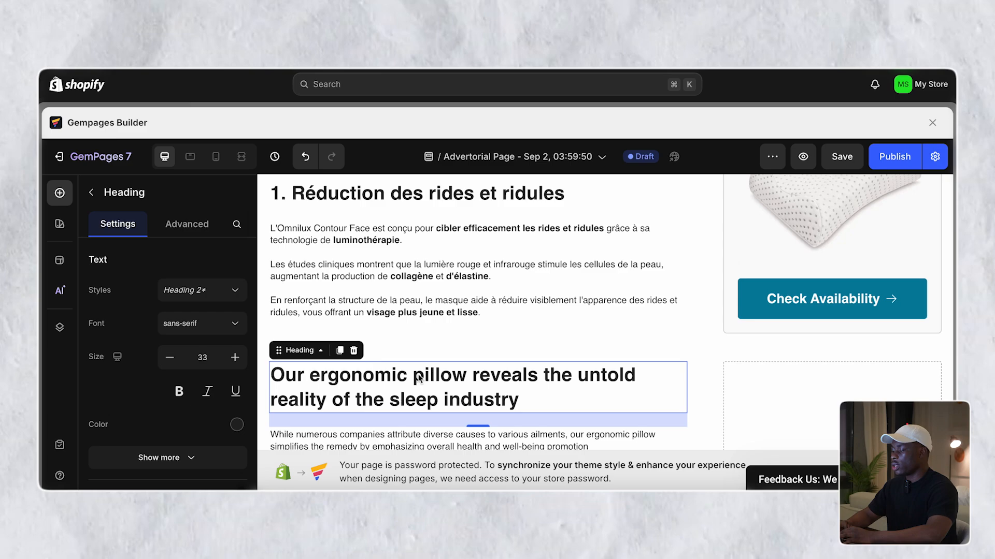
- Paste '2. Amélioration du teint et de la texture de la peau' over the sleep-industry heading
triple_click(419, 379)
text(2. Amélioration du teint et de la texture de la peau)
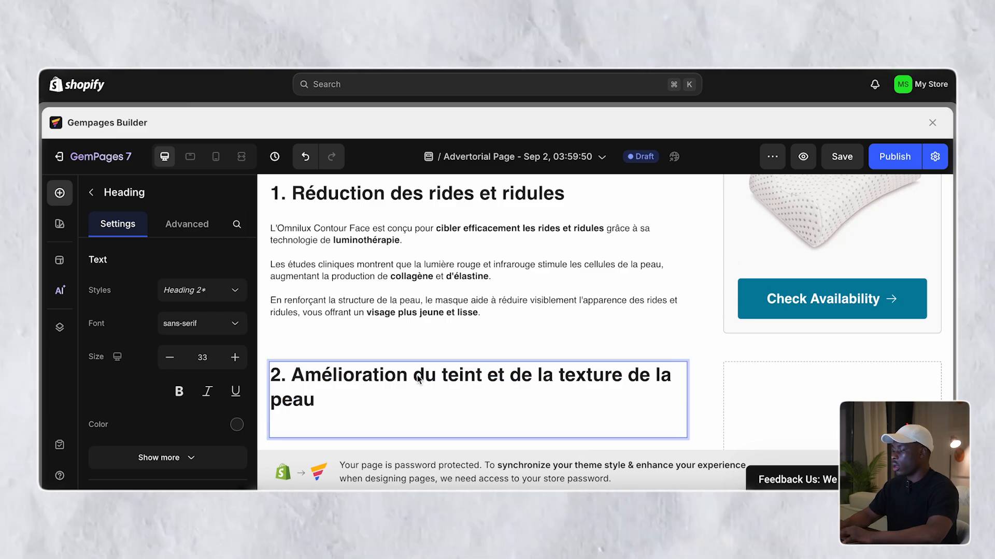
key(BackSpace)
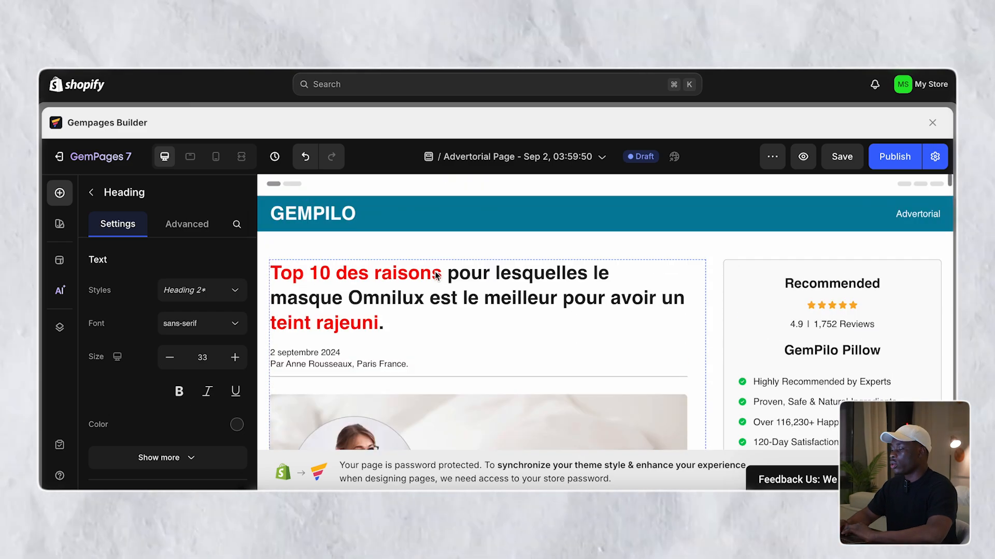
scroll(436, 277, down, 9)
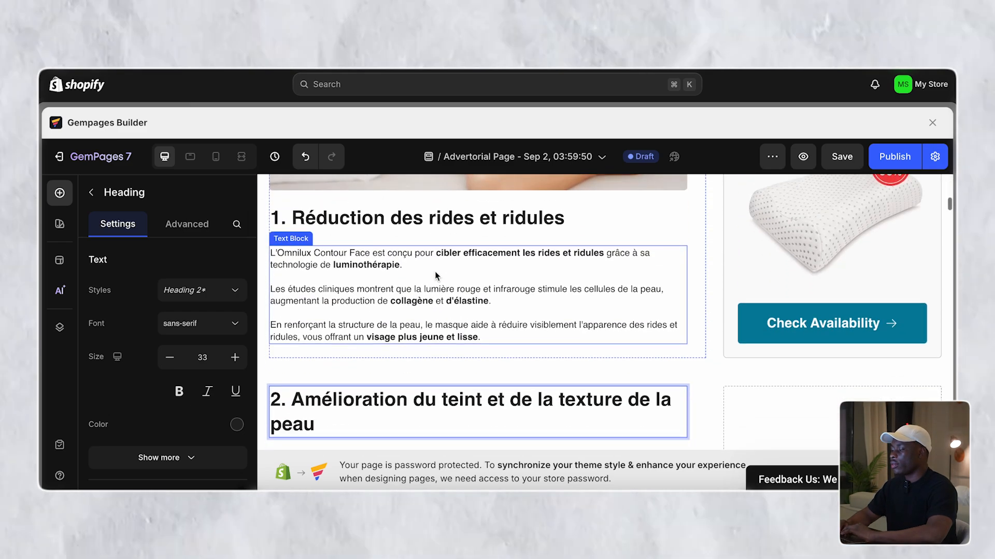
scroll(435, 273, down, 1)
scroll(435, 273, up, 5)
- Open the Contour Face mask photo on its own and download it as 439 (1).png
click(435, 273)
scroll(435, 274, up, 1)
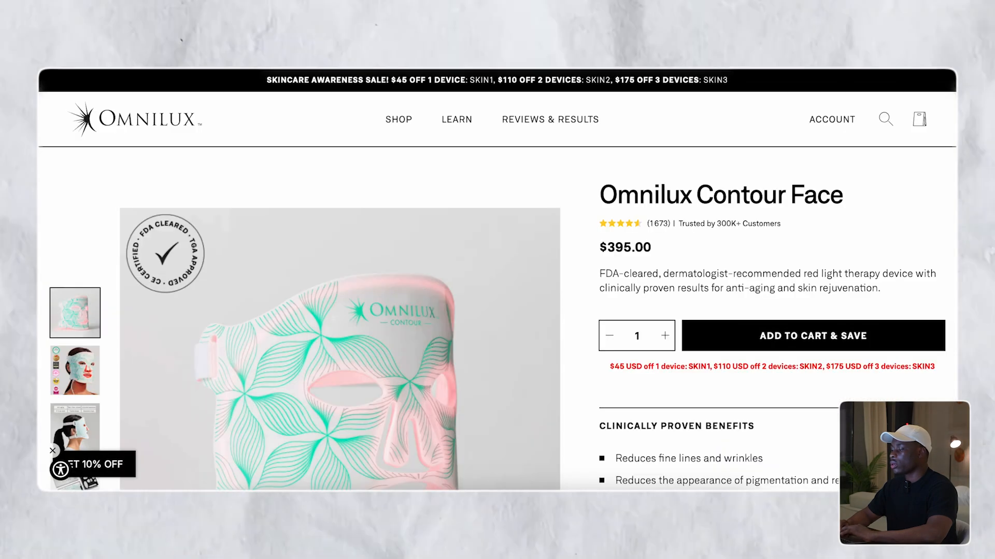
scroll(384, 322, down, 1)
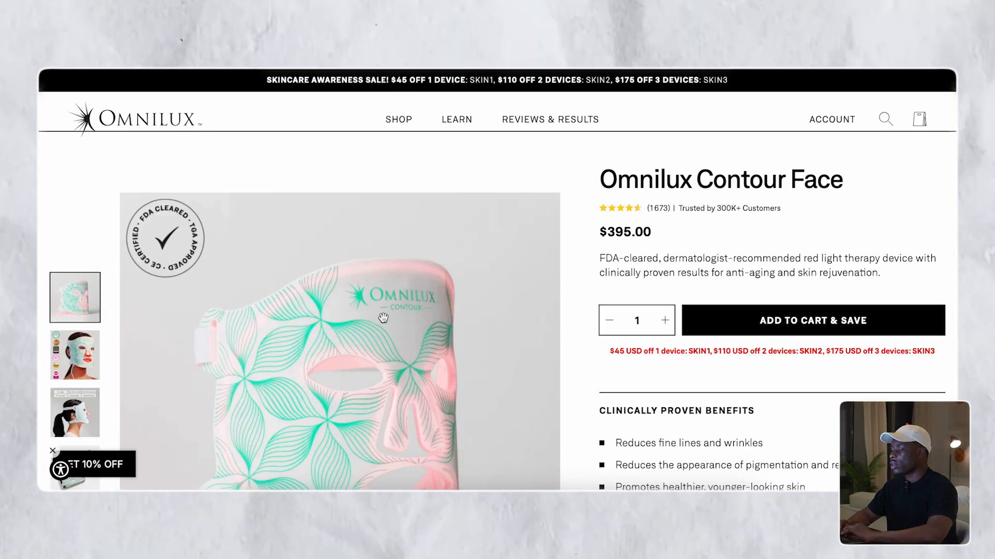
right_click(383, 321)
click(402, 324)
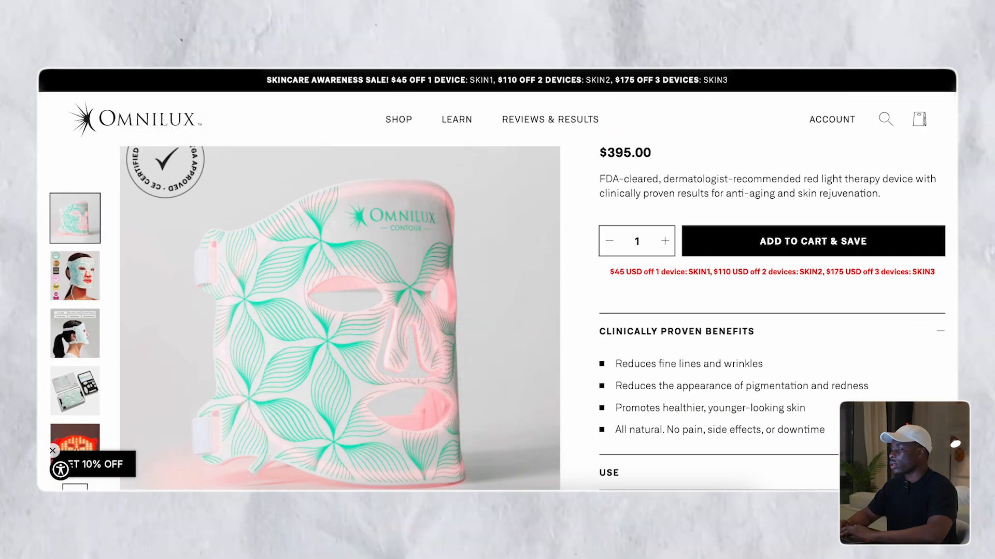
key(ctrl+Tab)
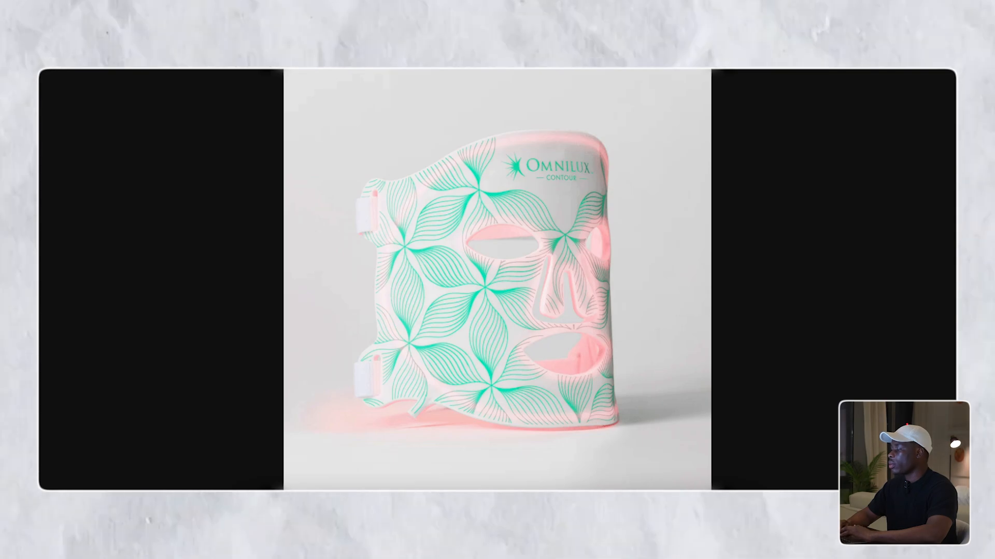
click(808, 70)
click(673, 188)
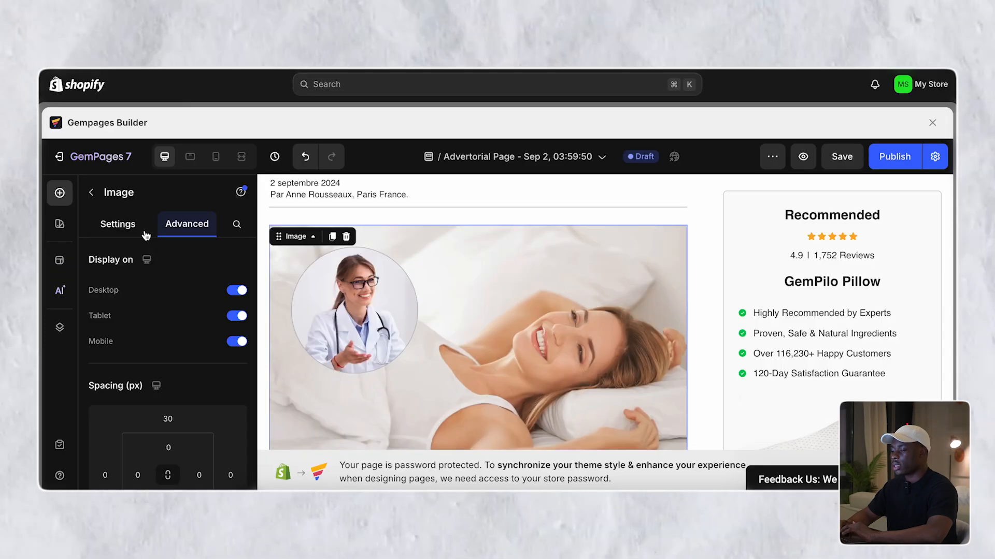
click(138, 231)
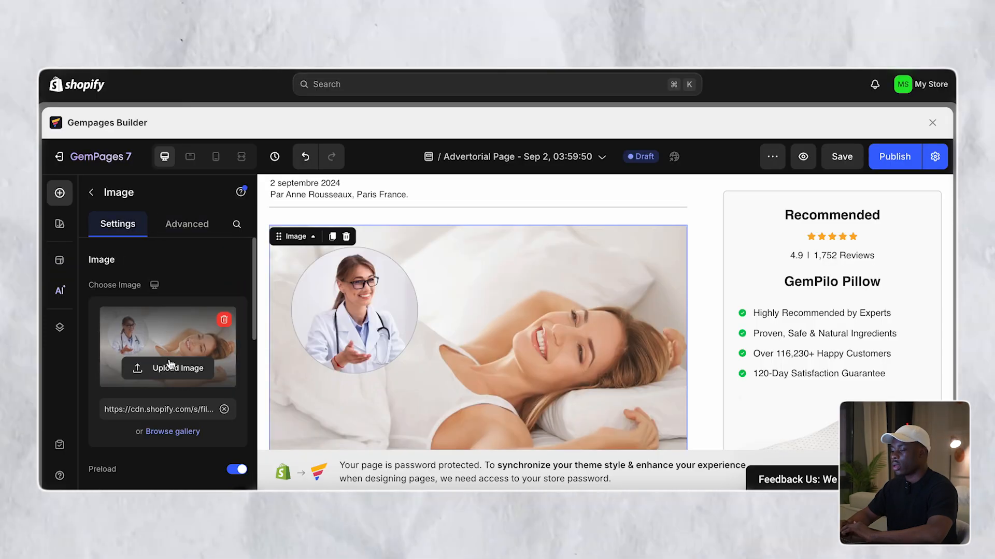
- Upload the downloaded mask PNG through the image gallery to replace the top doctor picture
click(180, 431)
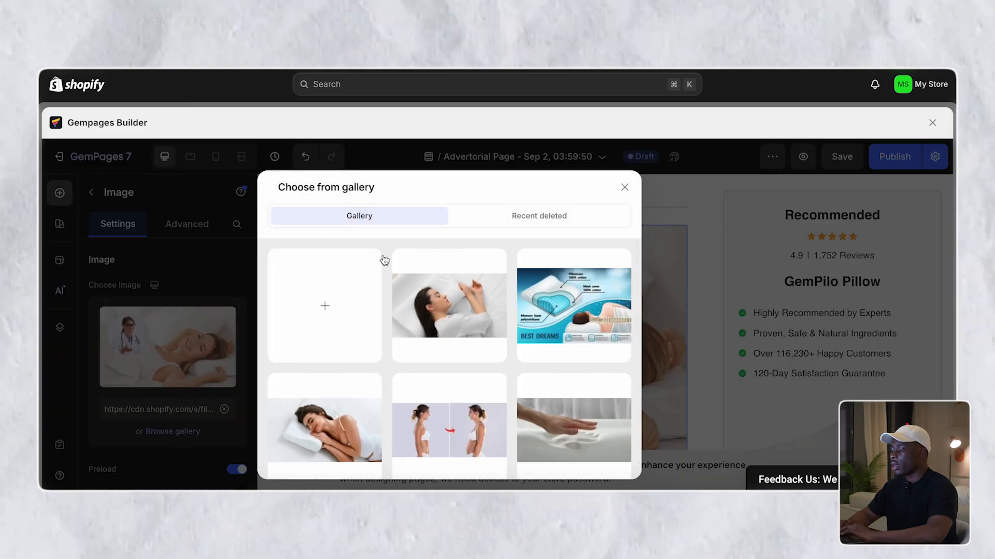
click(344, 312)
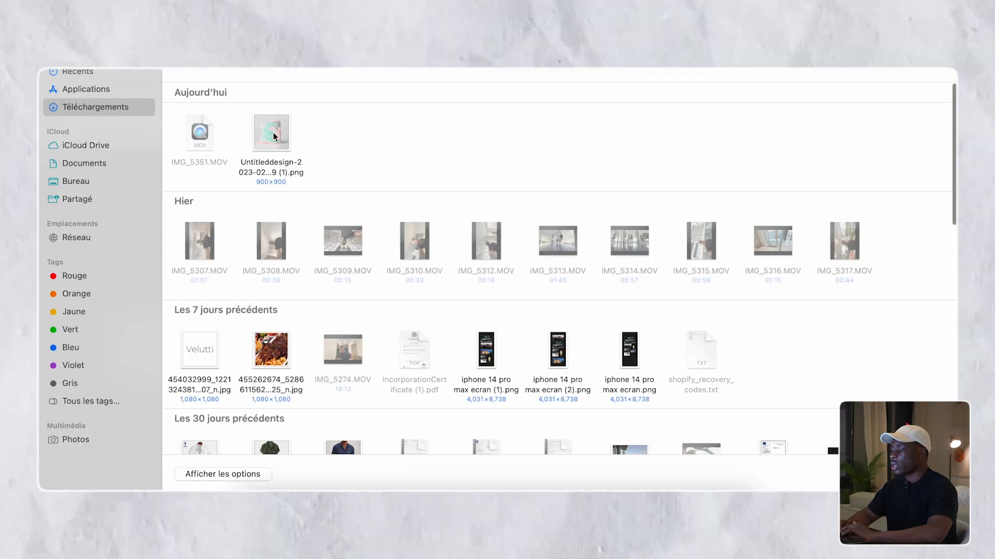
double_click(272, 137)
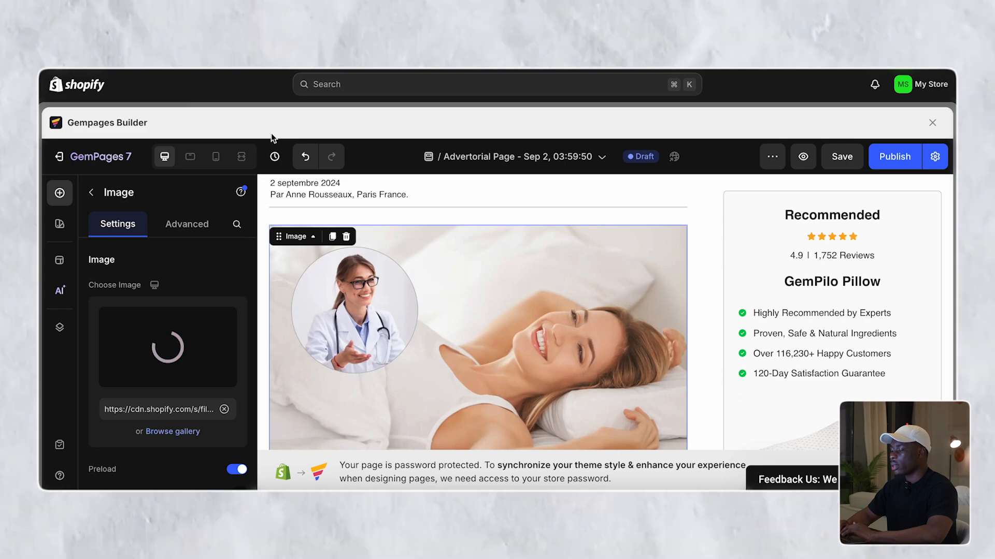
scroll(367, 279, up, 3)
scroll(368, 280, down, 5)
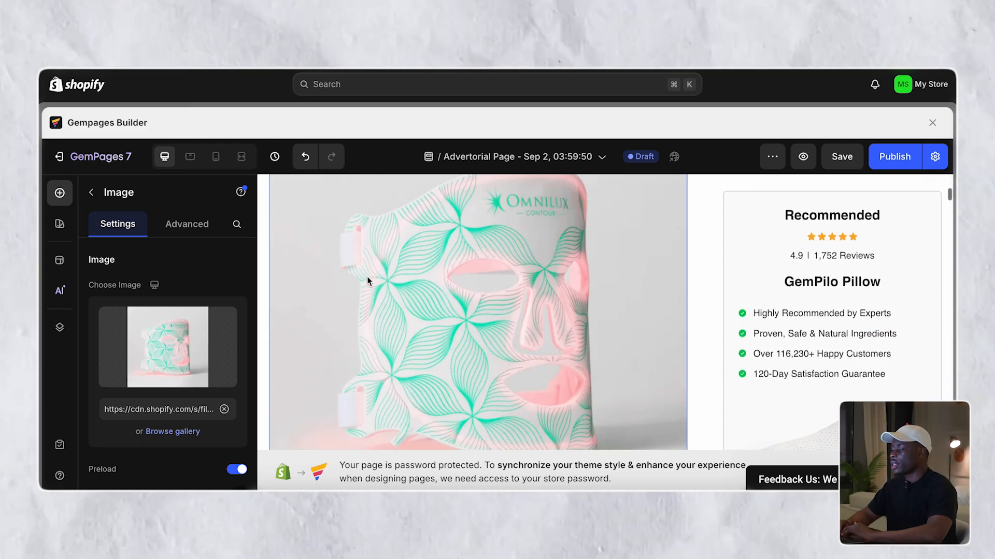
scroll(368, 281, up, 2)
scroll(368, 280, down, 10)
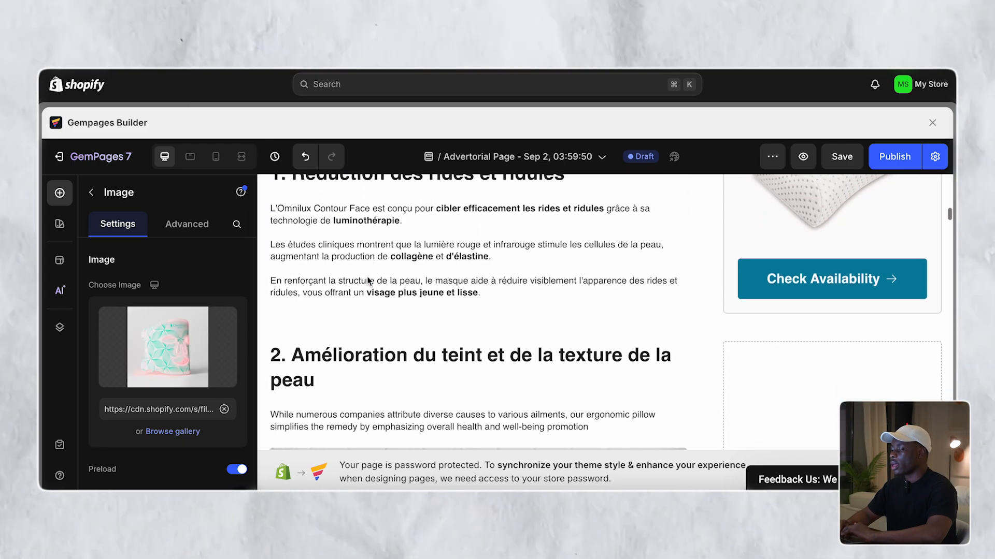
scroll(378, 281, up, 6)
scroll(373, 278, down, 5)
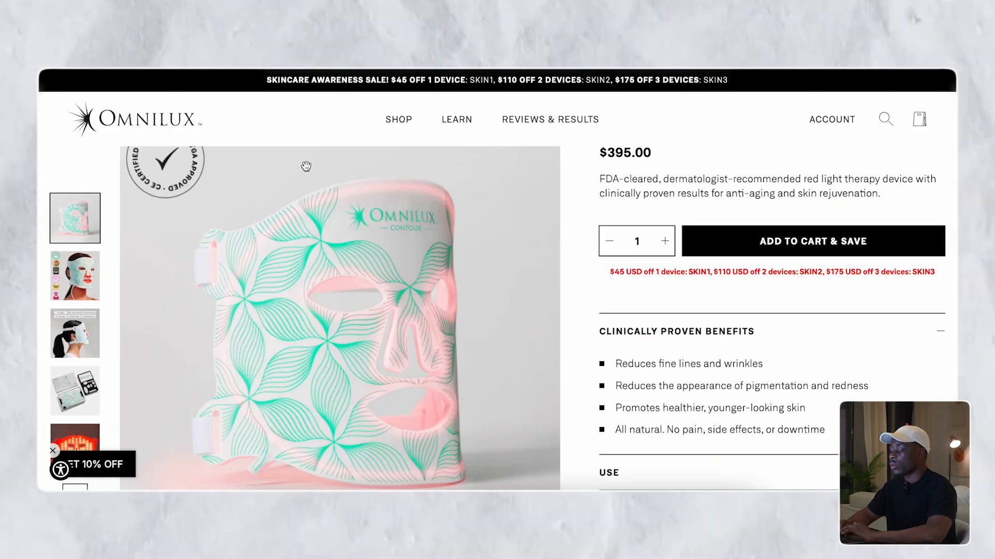
scroll(306, 166, down, 1)
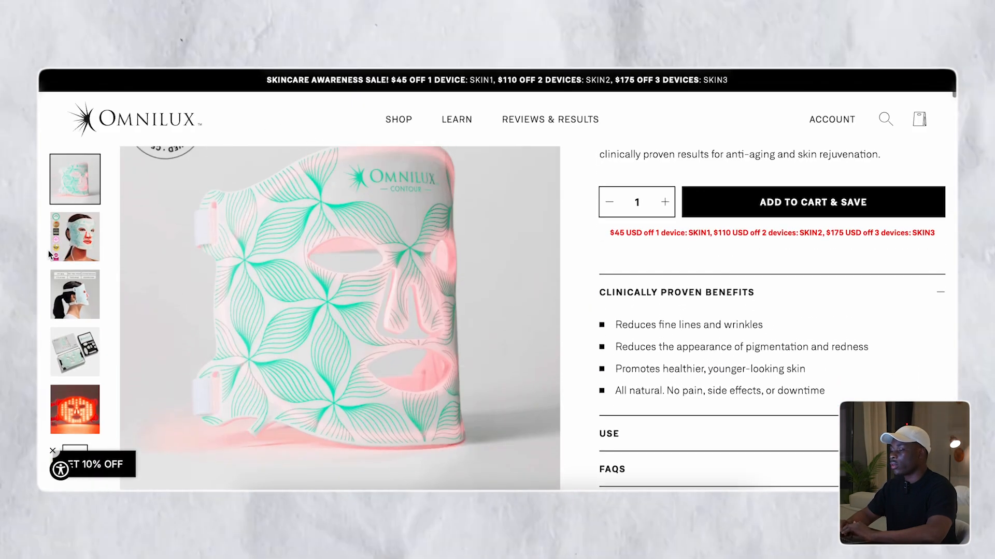
- Save the second thumbnail's photo of a woman wearing the Contour mask to Téléchargements
click(71, 249)
right_click(263, 255)
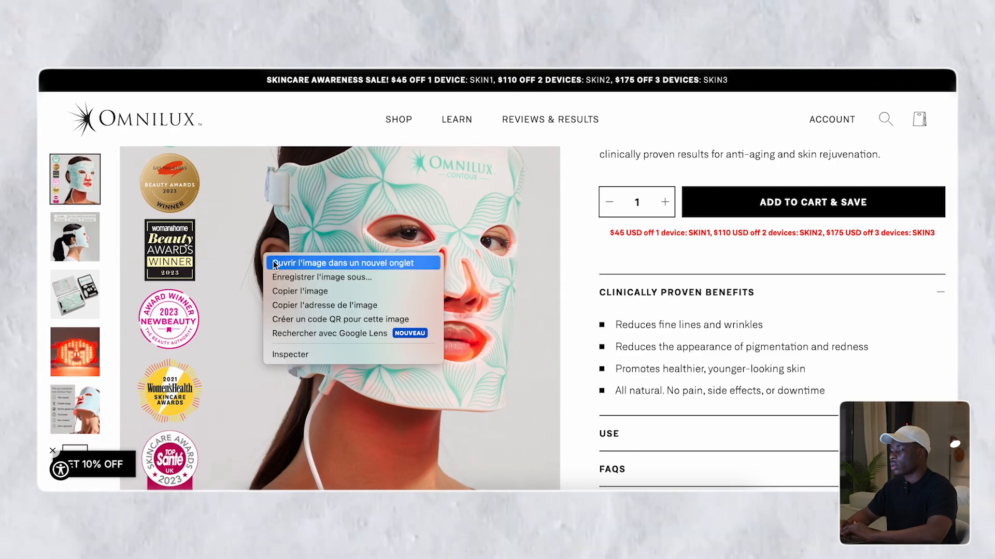
click(356, 259)
click(614, 274)
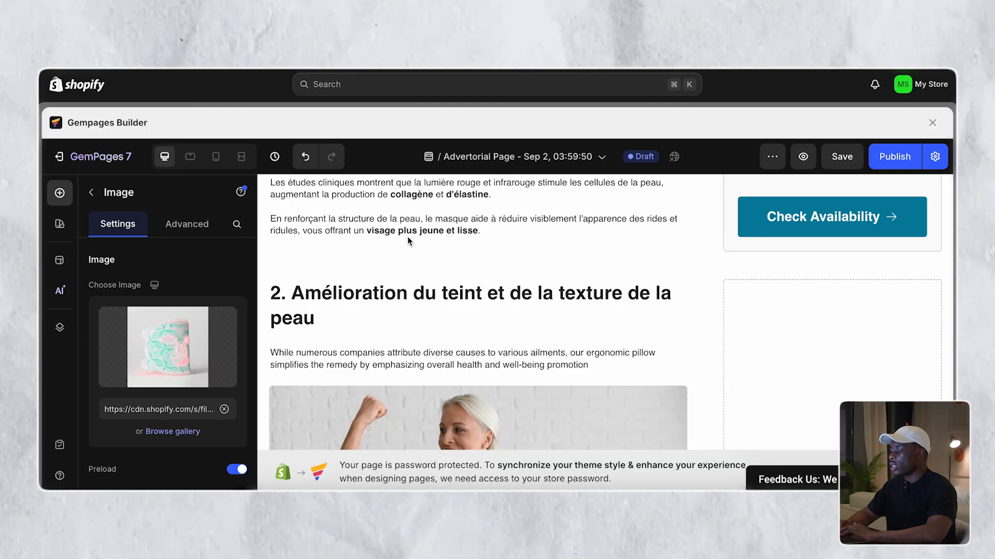
scroll(406, 243, up, 2)
scroll(399, 310, down, 3)
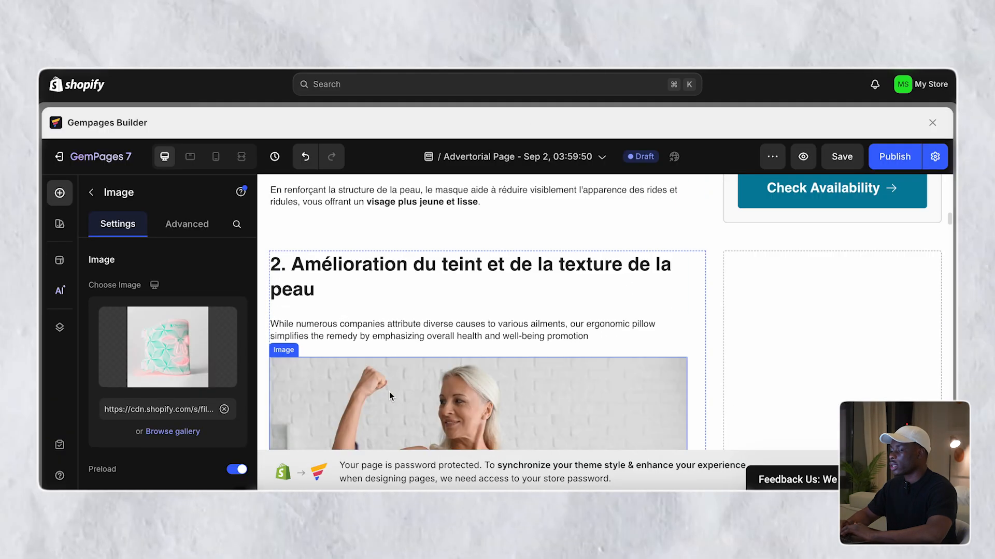
- Replace the section 2 fitness photo with the mask image uploaded from Downloads
drag(390, 391, 383, 263)
scroll(383, 263, down, 5)
scroll(384, 263, down, 2)
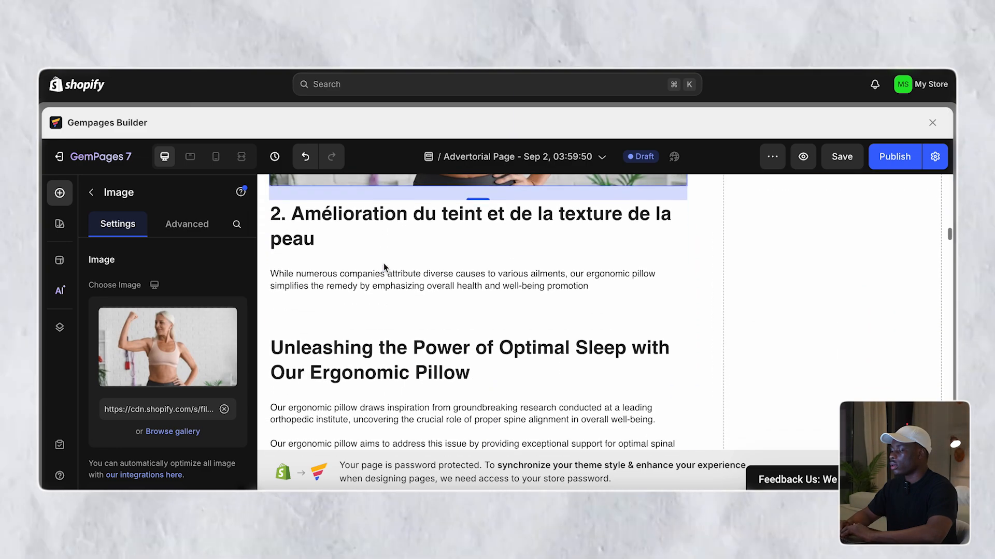
scroll(383, 264, up, 5)
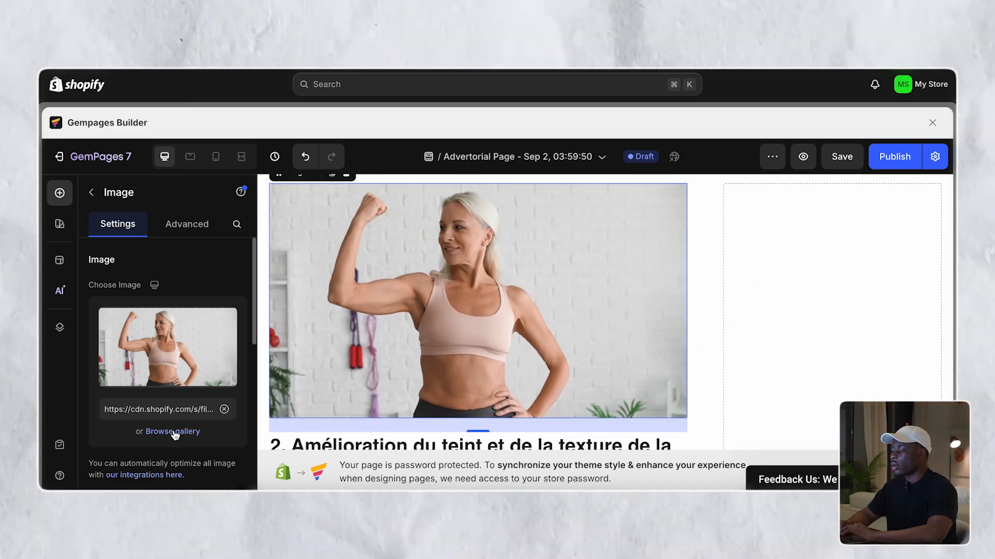
click(173, 432)
click(321, 337)
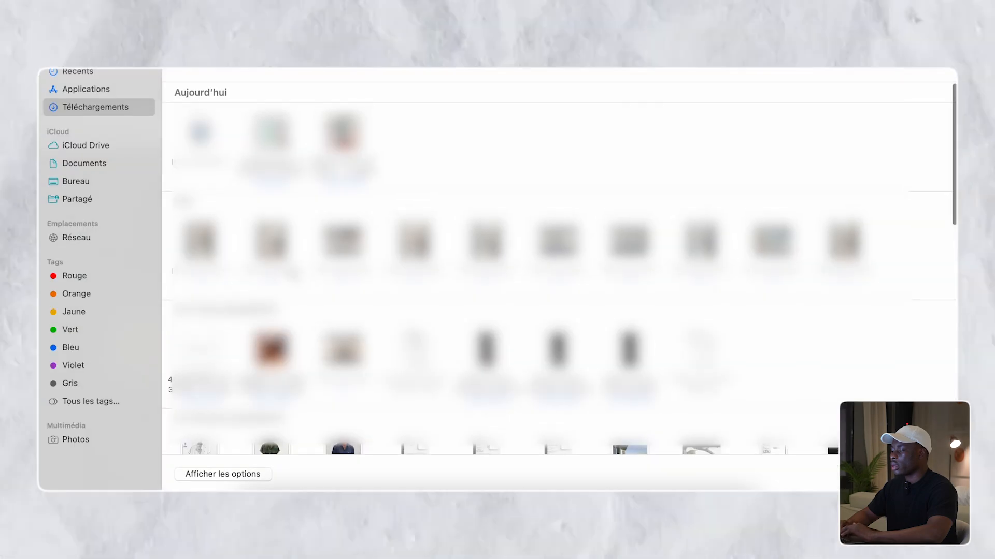
key(Return)
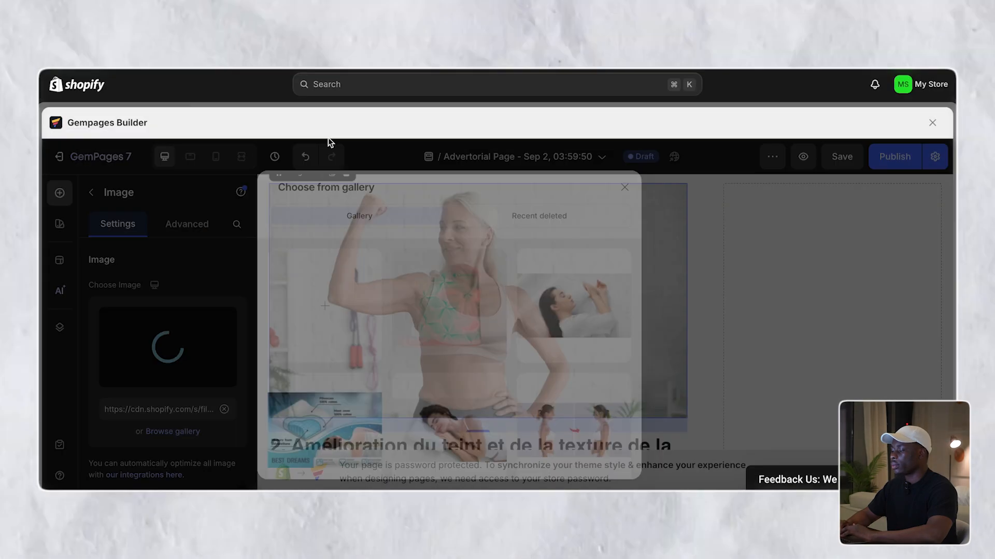
scroll(440, 260, down, 3)
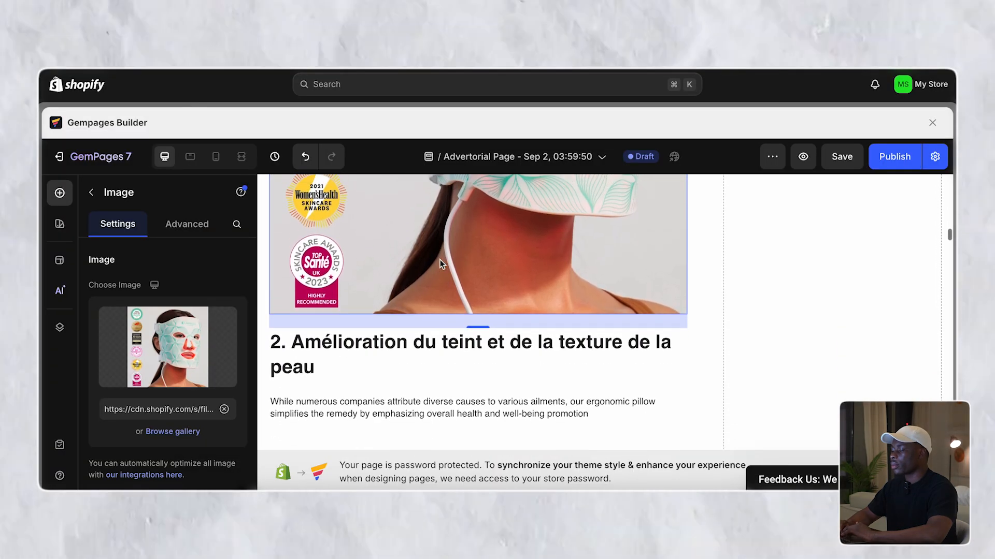
scroll(439, 259, up, 15)
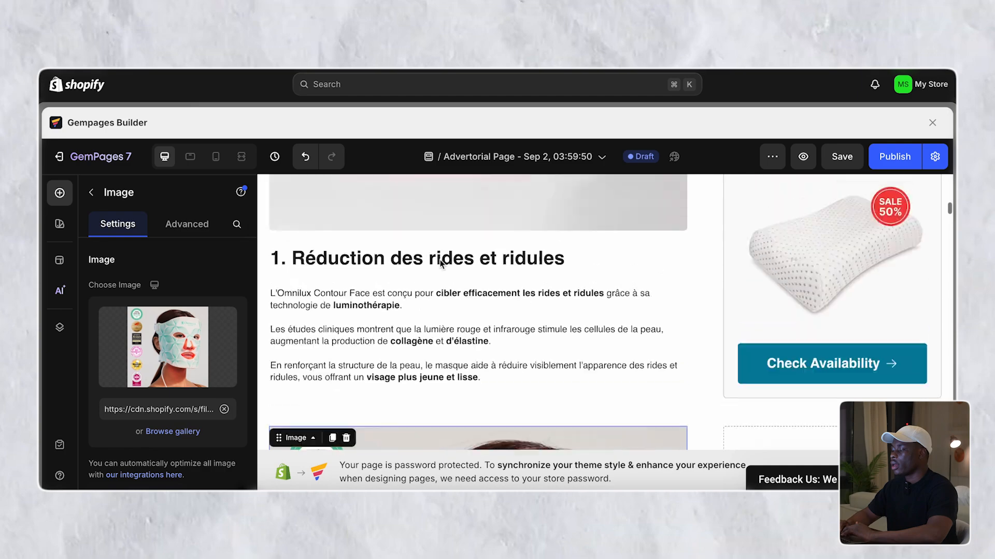
- Replace section 2's English paragraph with ChatGPT's French complexion and texture text
scroll(441, 264, down, 15)
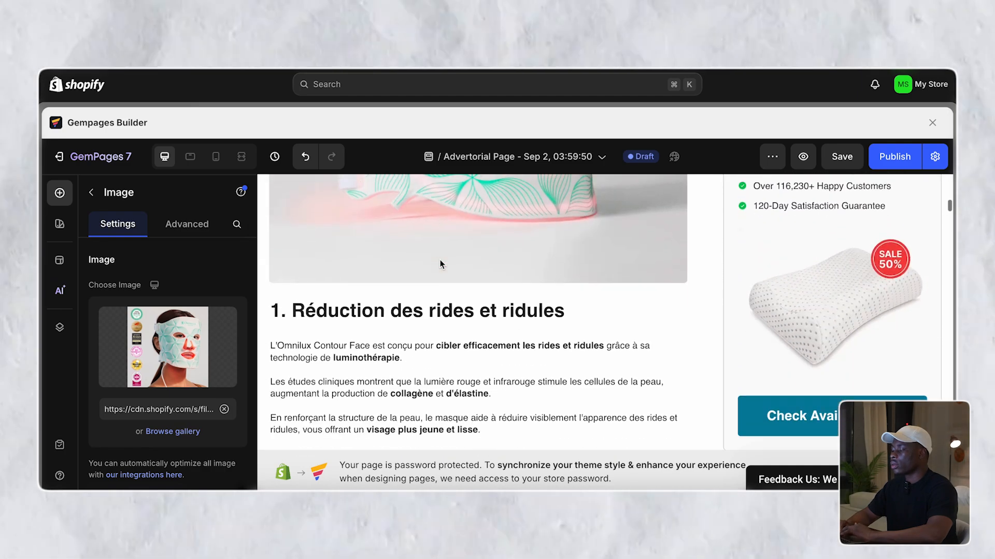
scroll(439, 259, down, 3)
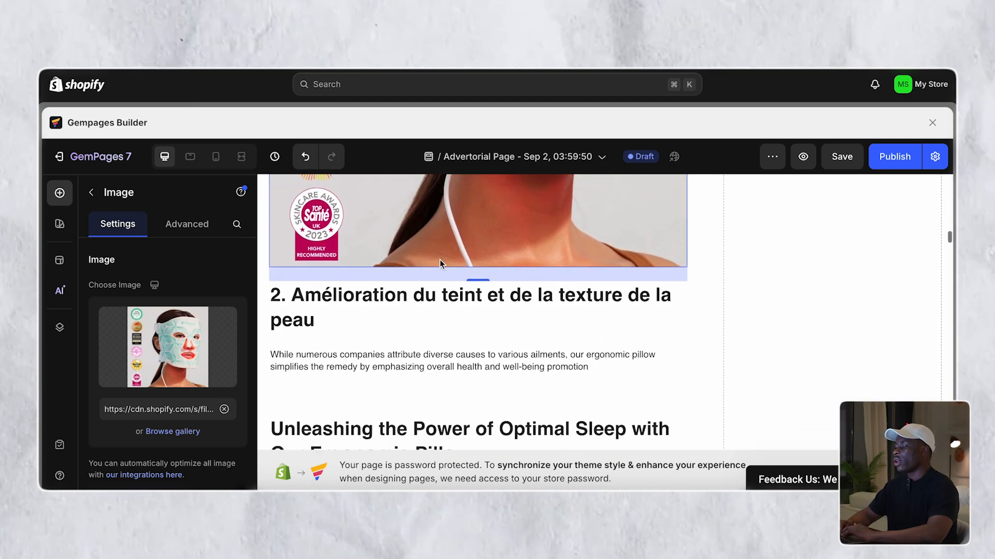
click(440, 287)
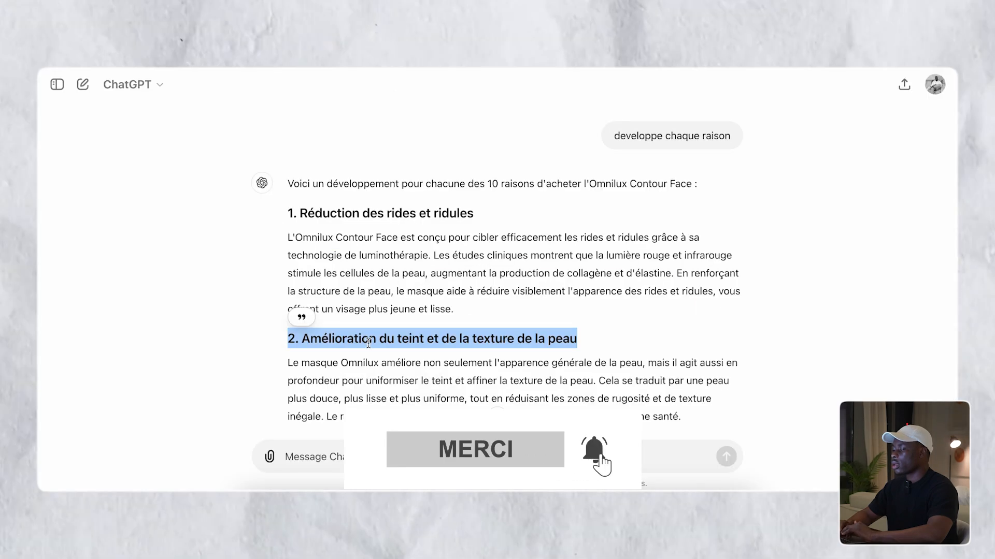
scroll(368, 342, down, 1)
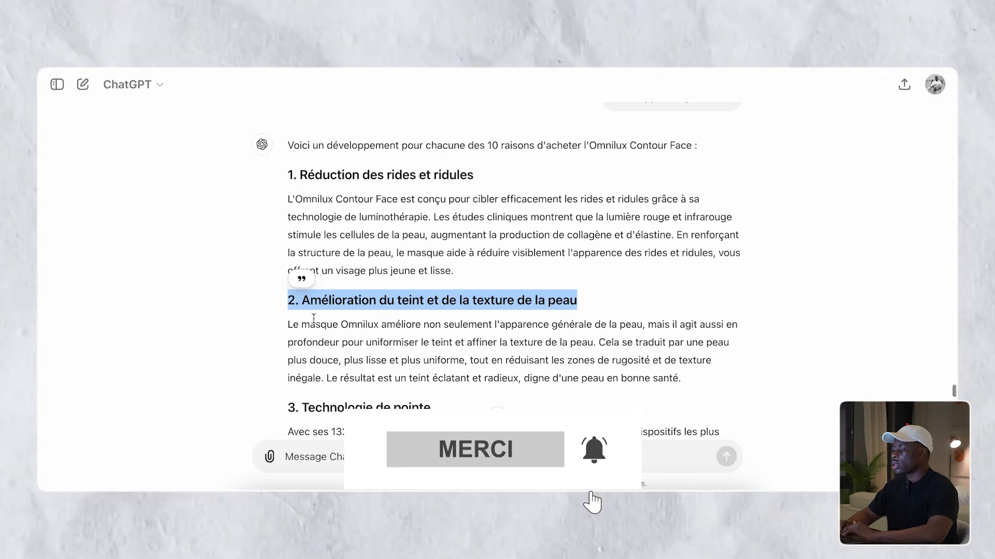
triple_click(310, 324)
key(ctrl+c)
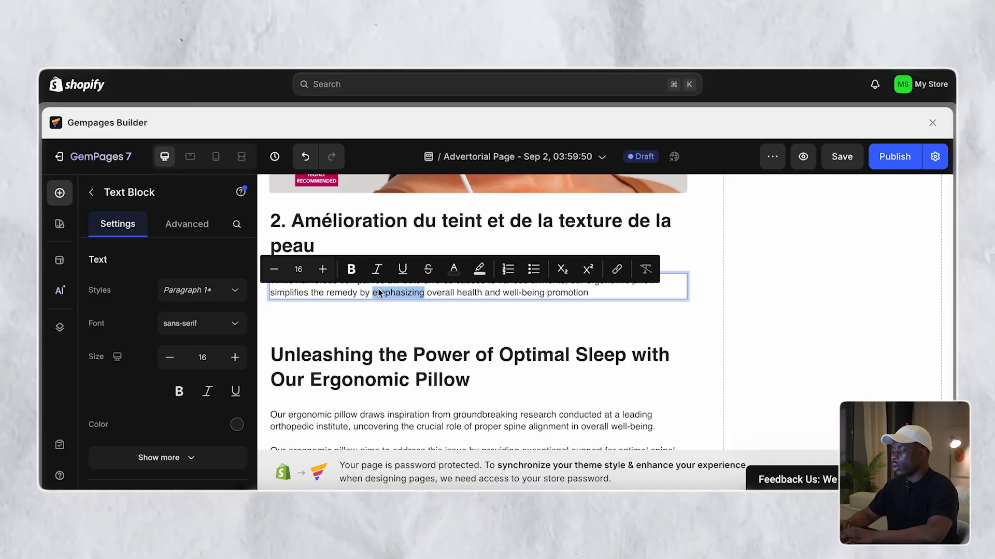
key(ctrl+a)
key(ctrl+v)
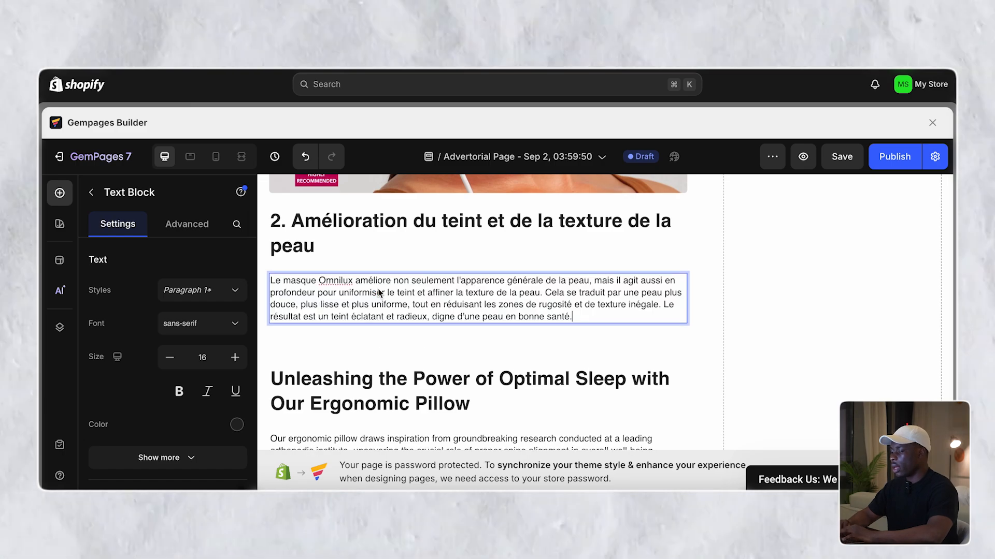
- Add paragraph breaks before 'Cela se traduit' and after 'inégale.' in the section 2 text
scroll(391, 291, down, 1)
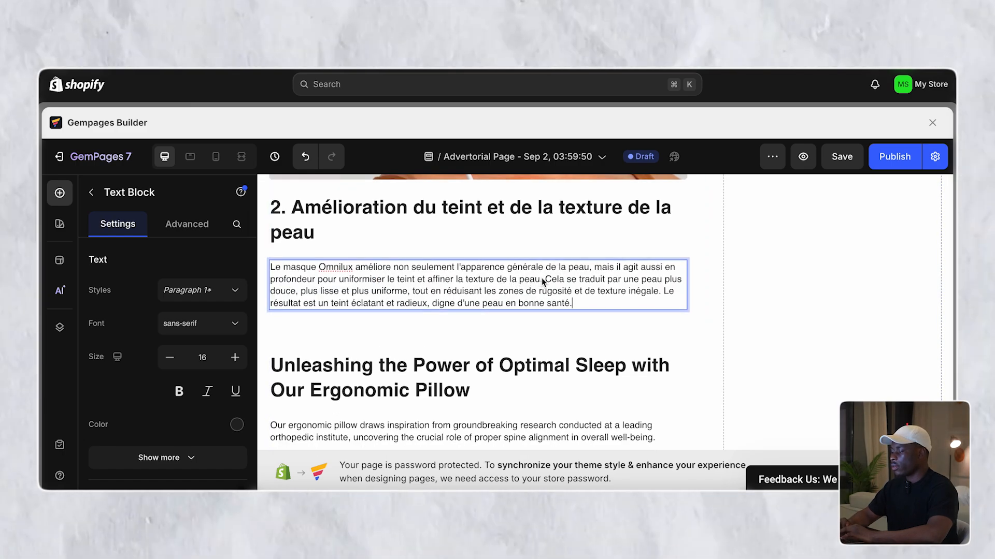
click(544, 279)
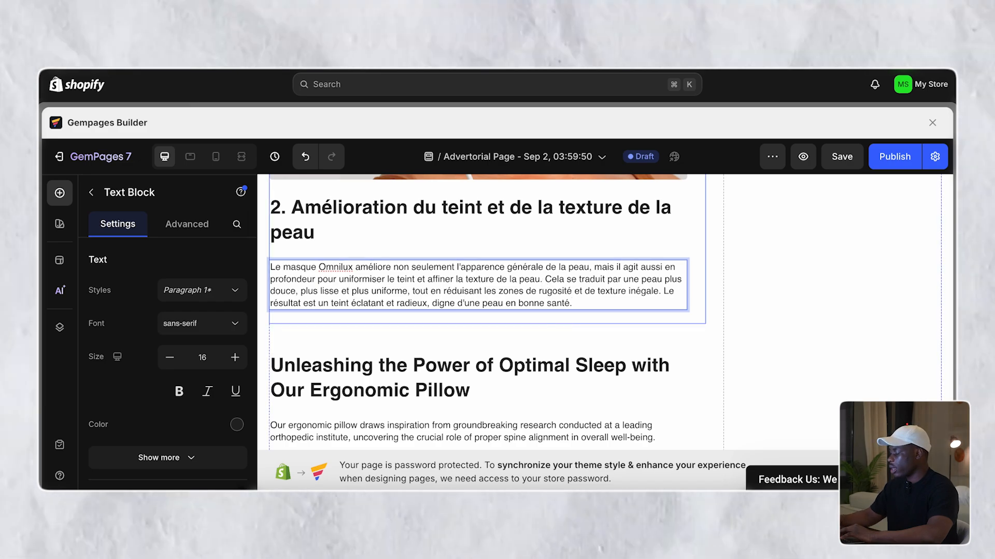
key(Return)
key(Return)
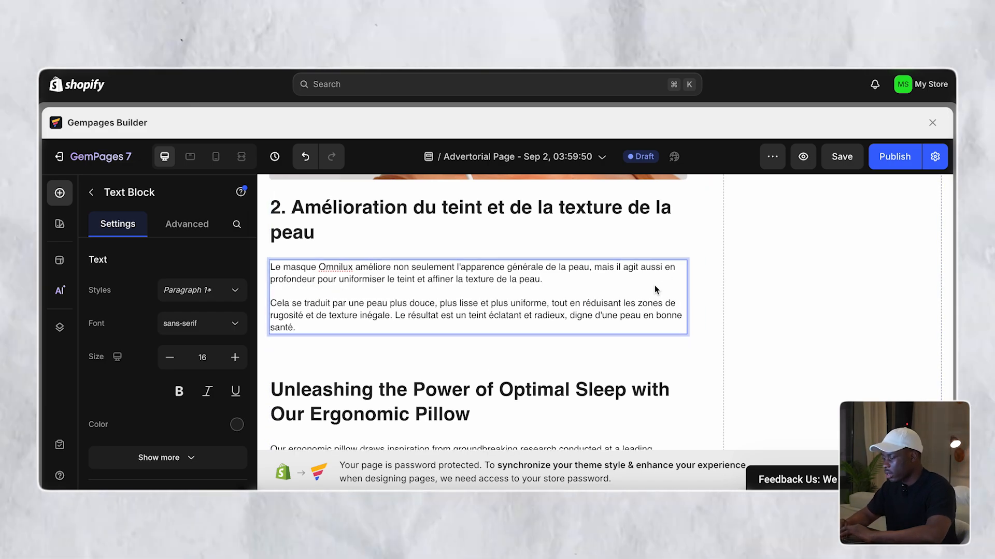
click(393, 314)
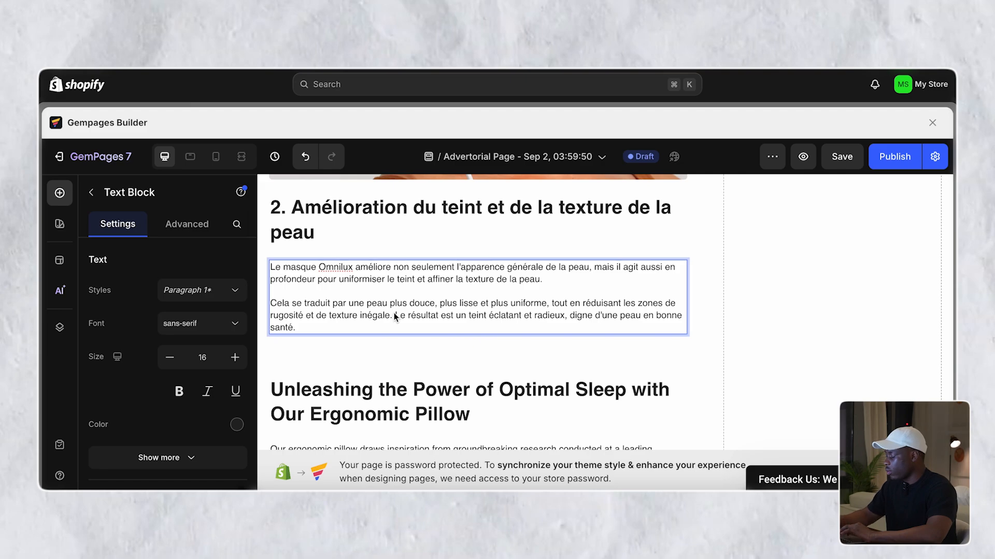
key(Return)
key(Return)
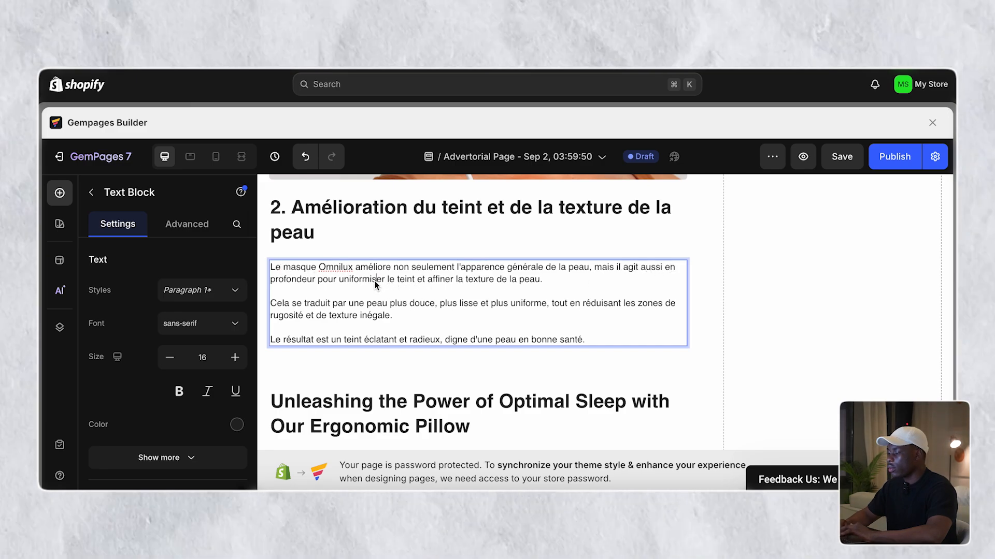
- Bold 'affiner', 'lisse', 'uniforme' and 'un teint éclatant et radieux' in the section 2 text
double_click(363, 278)
double_click(443, 279)
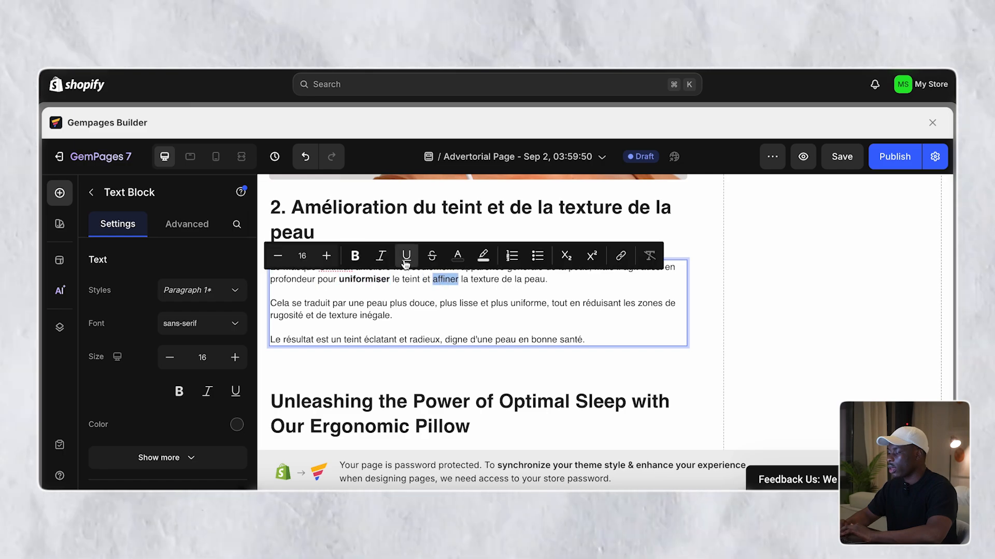
key(super+b)
click(463, 278)
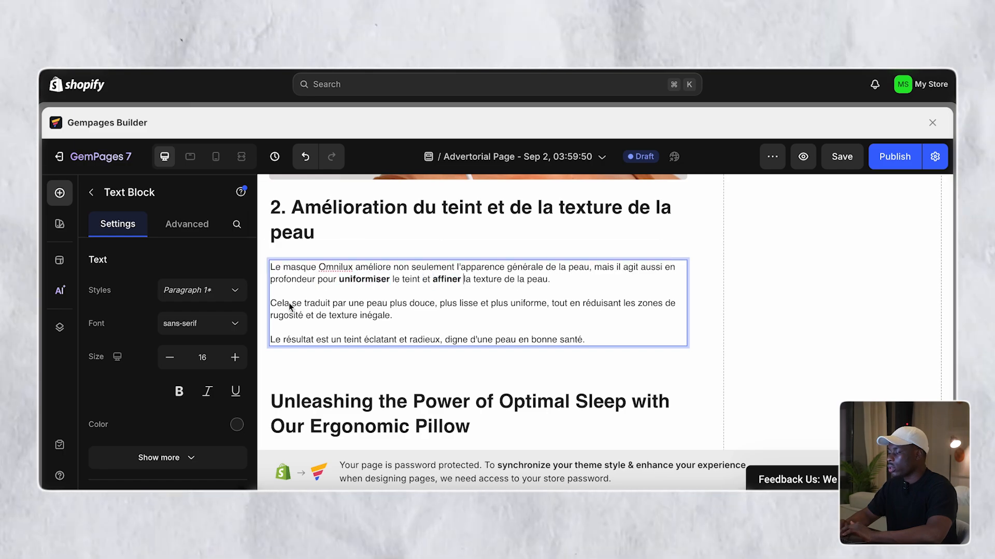
drag(366, 303, 433, 307)
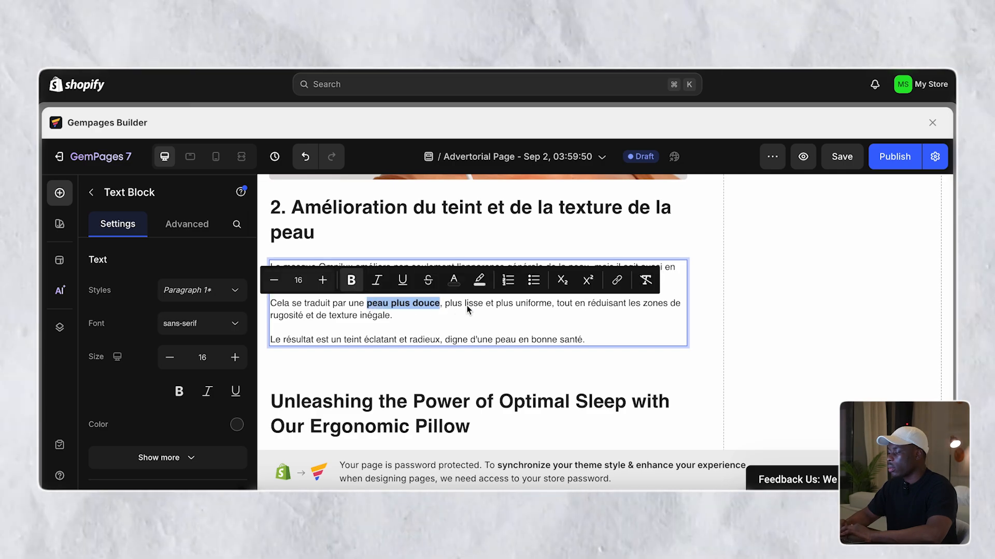
double_click(469, 305)
key(super+b)
double_click(532, 305)
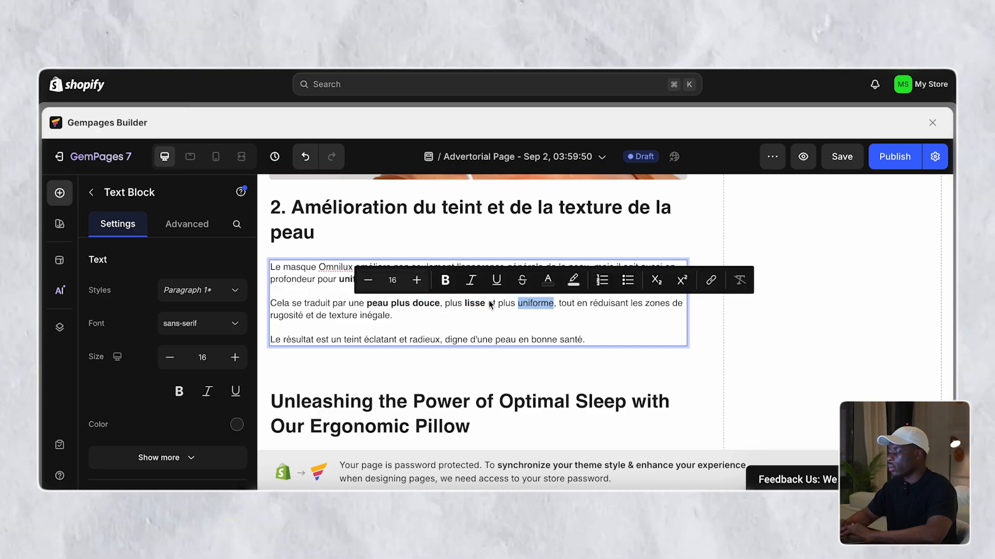
key(super+b)
click(591, 313)
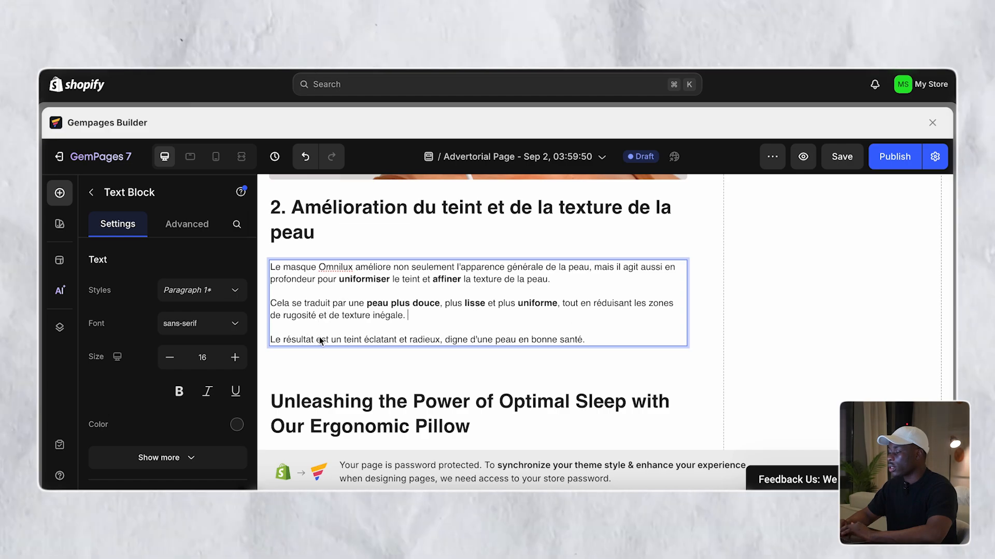
drag(332, 340, 437, 340)
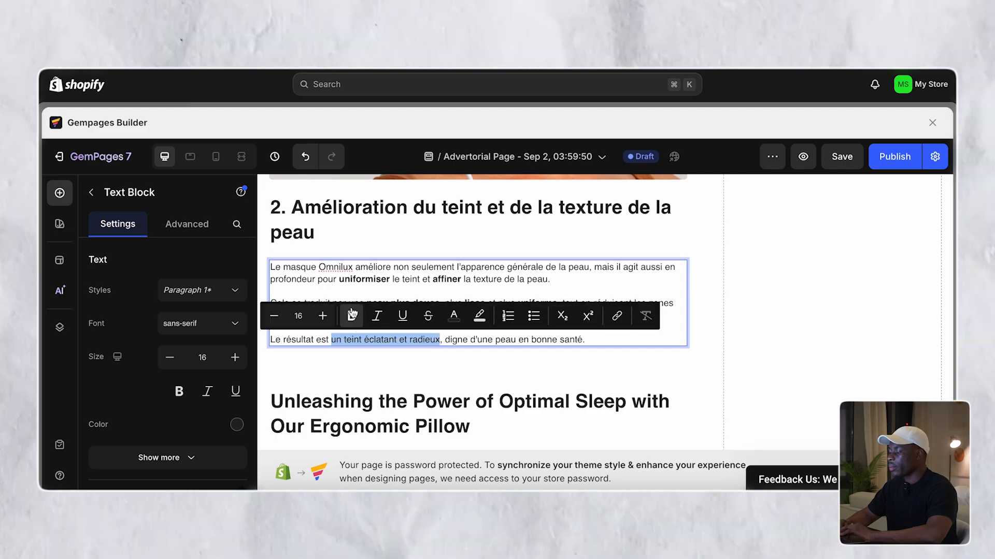
key(super+b)
click(487, 340)
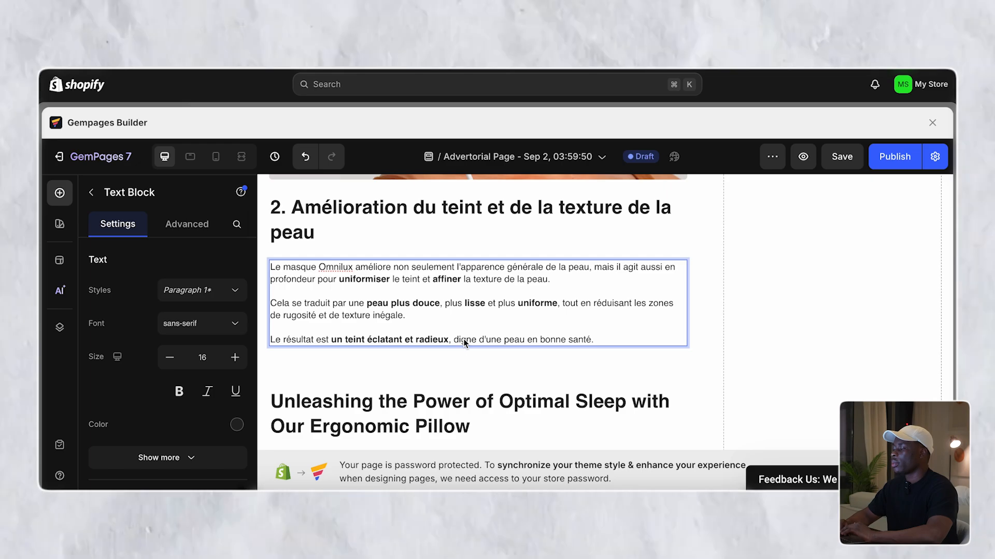
scroll(463, 339, up, 2)
scroll(463, 339, up, 10)
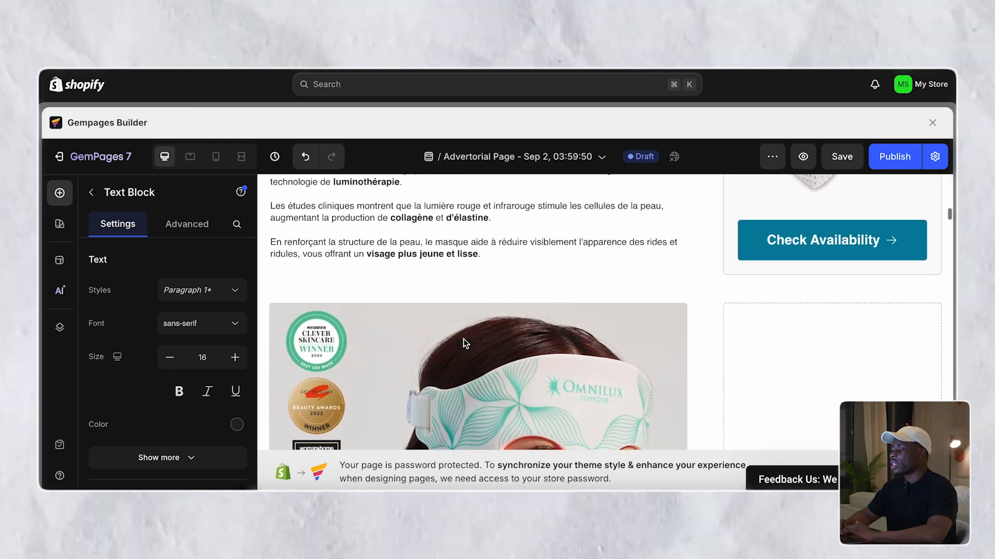
scroll(464, 340, down, 15)
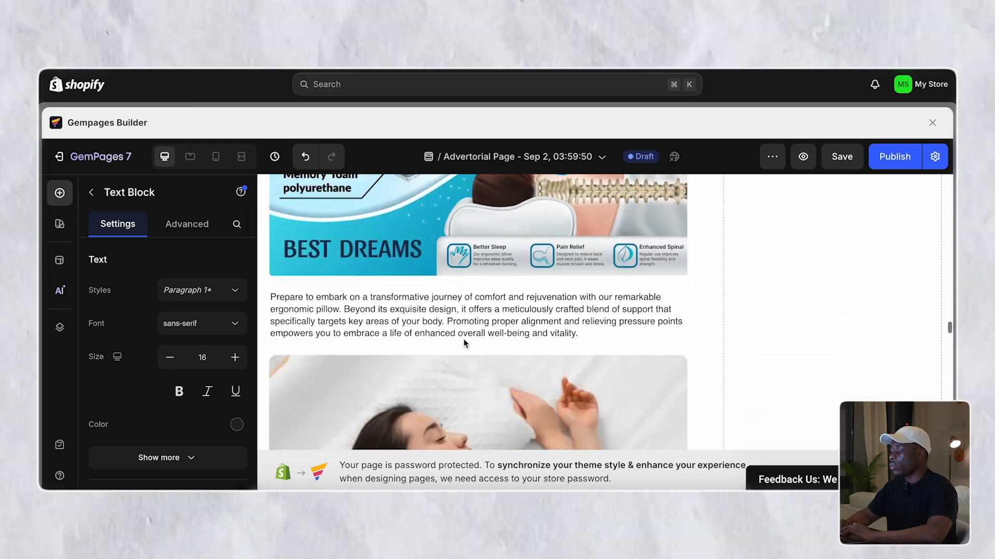
scroll(463, 339, down, 15)
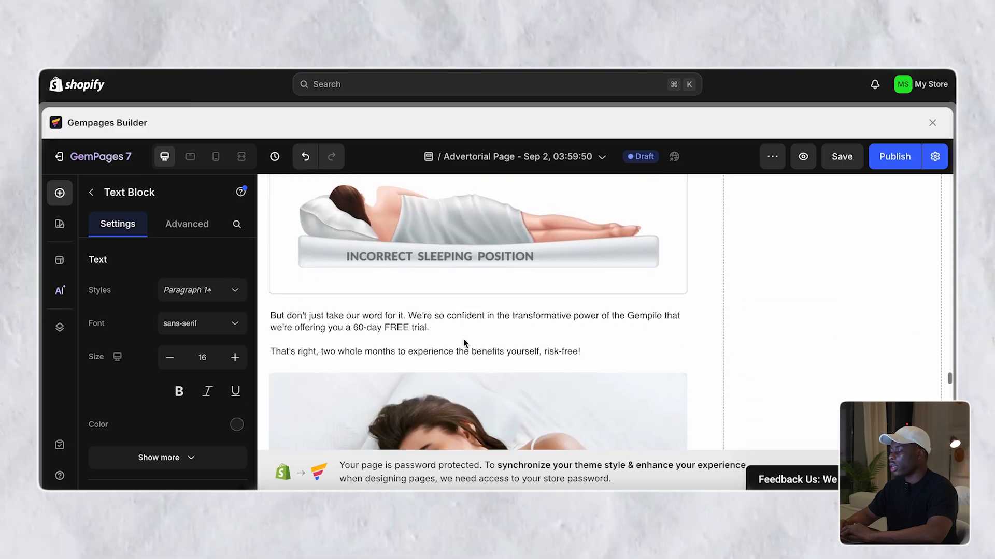
scroll(463, 339, down, 15)
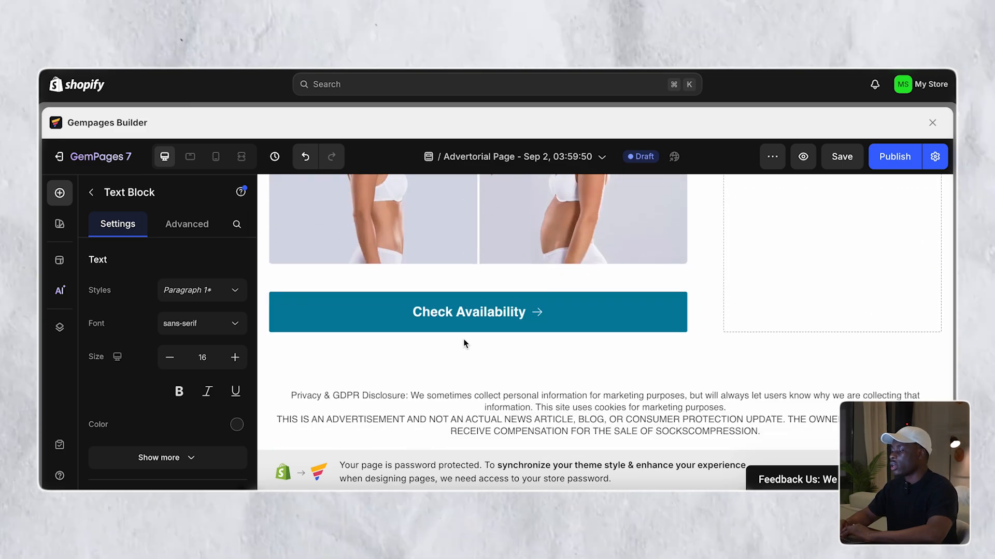
scroll(463, 339, up, 20)
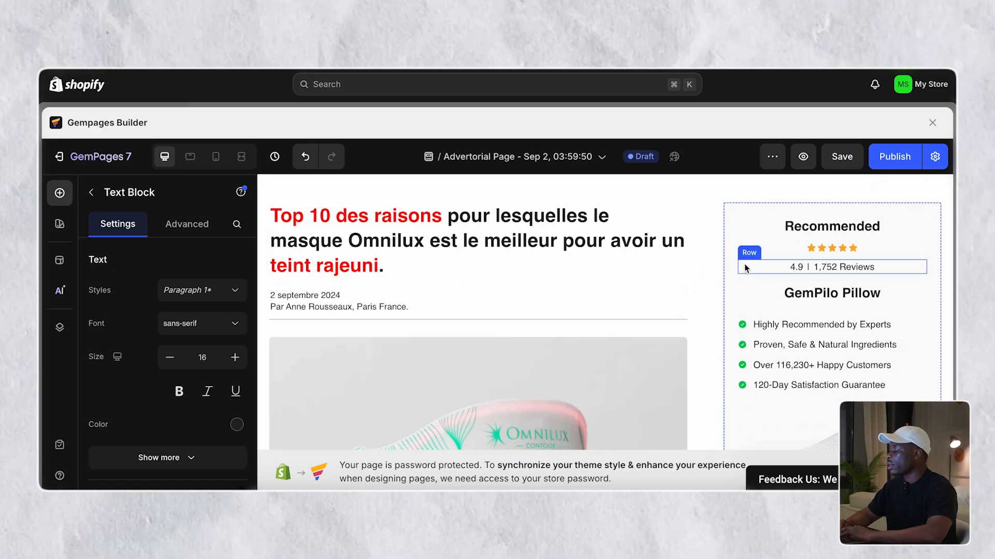
click(744, 267)
click(840, 267)
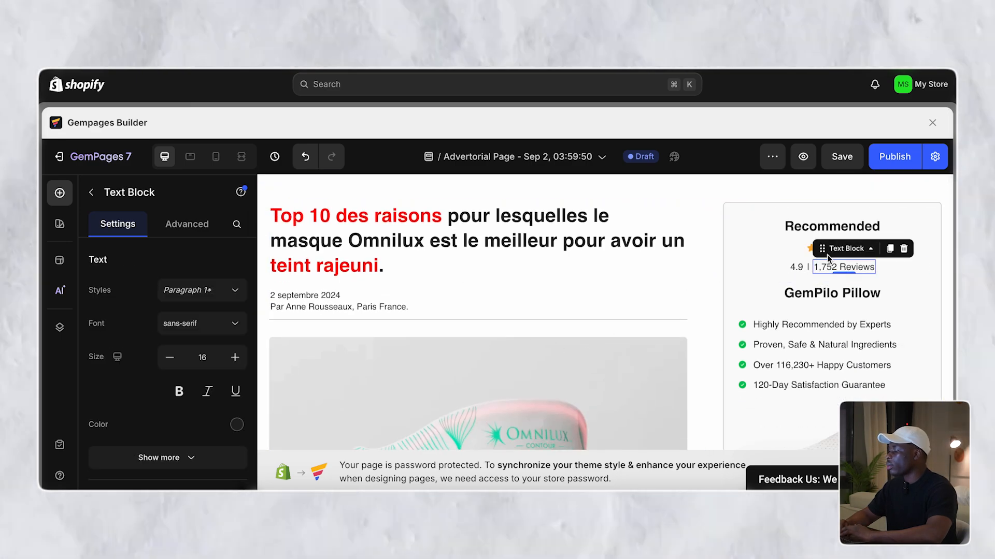
click(781, 230)
double_click(820, 230)
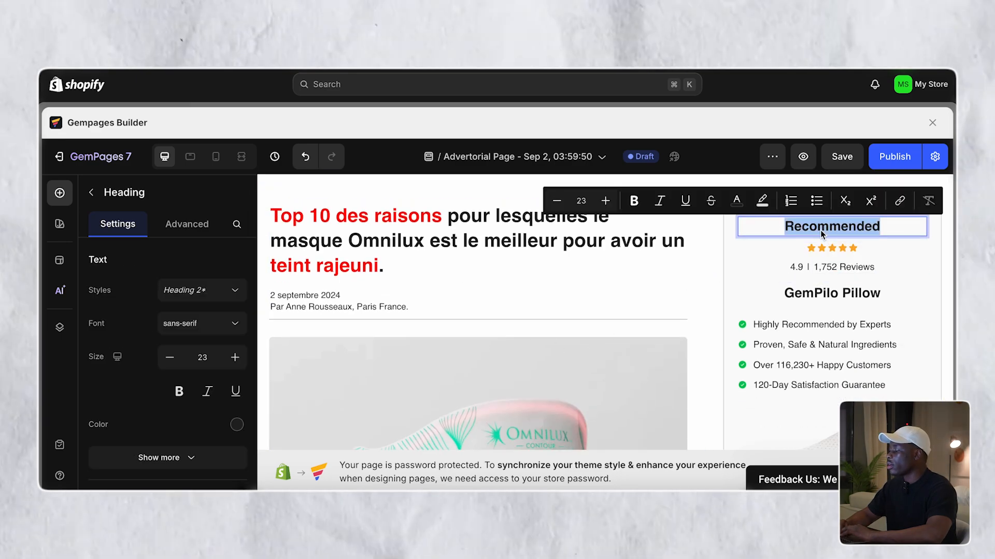
scroll(820, 230, down, 2)
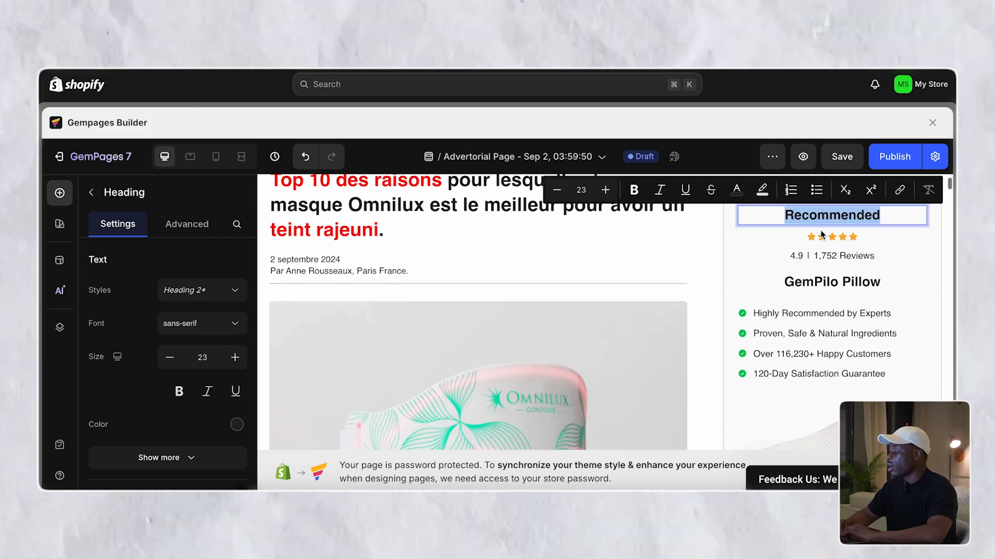
click(779, 334)
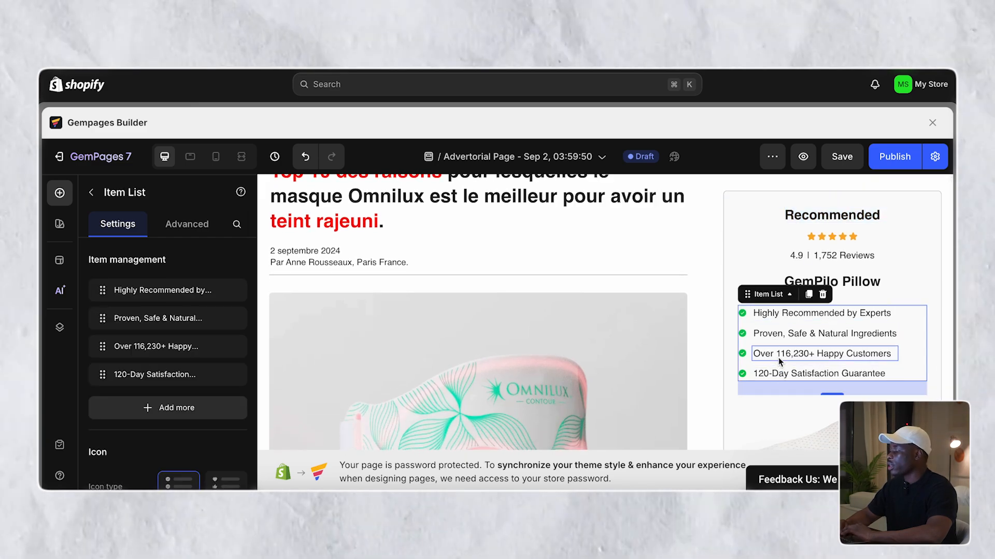
scroll(776, 362, down, 5)
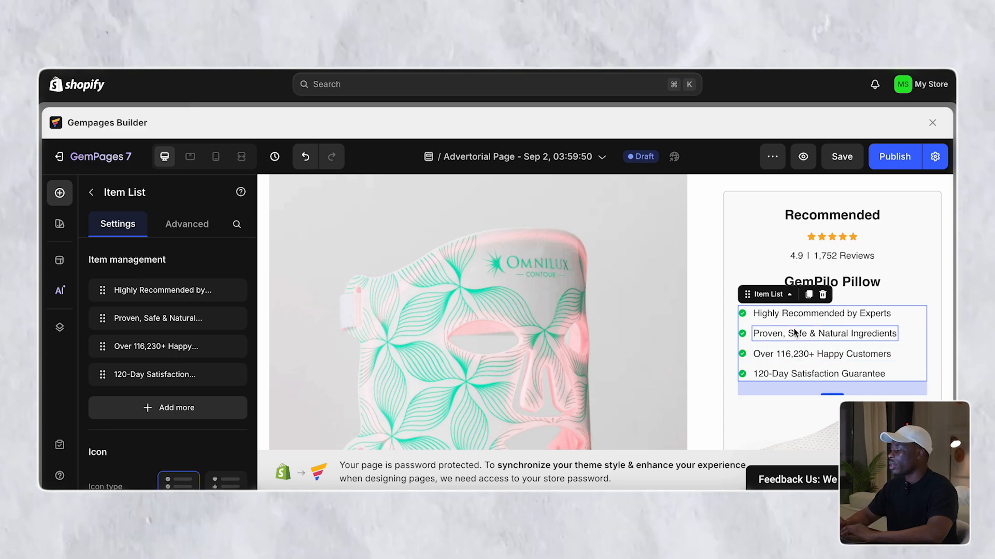
scroll(800, 342, down, 4)
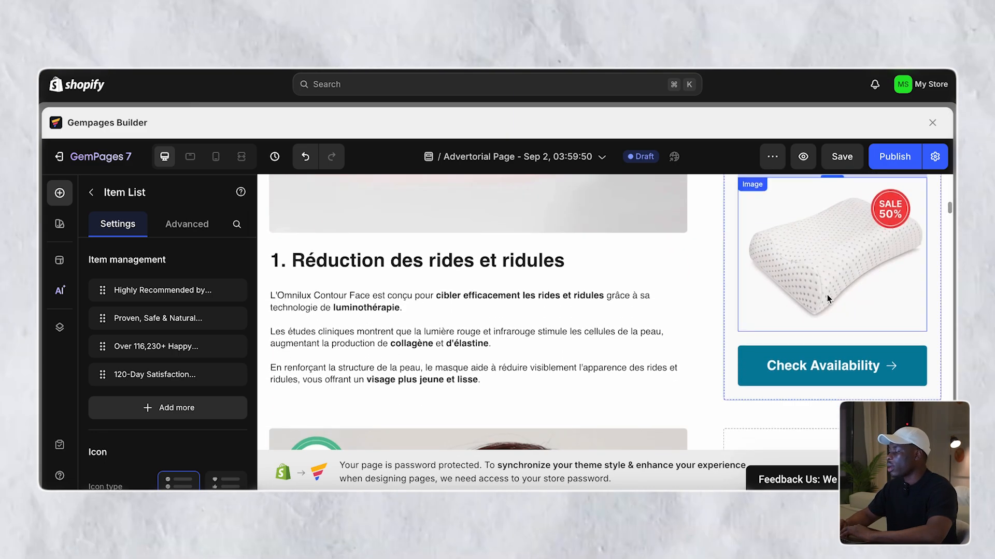
click(827, 295)
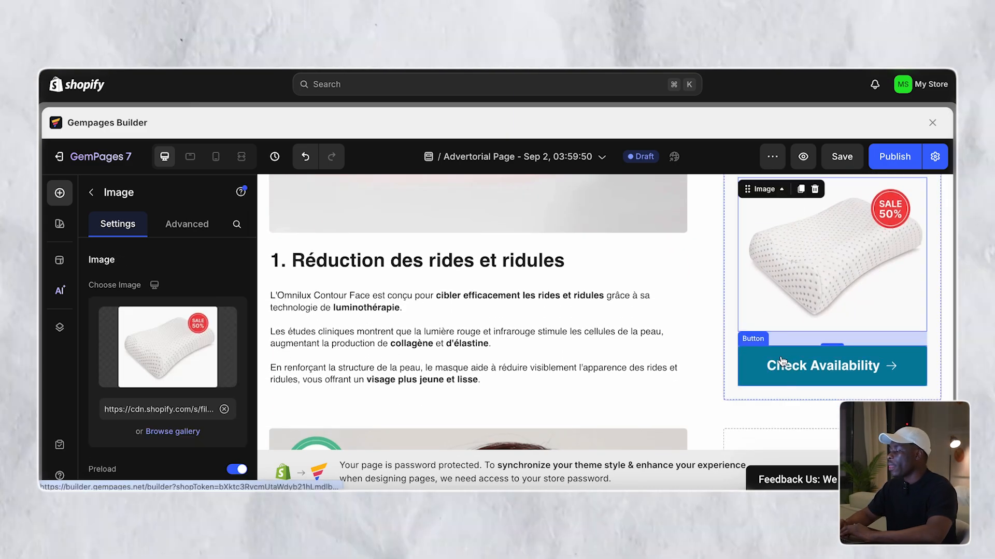
click(783, 361)
scroll(165, 346, down, 3)
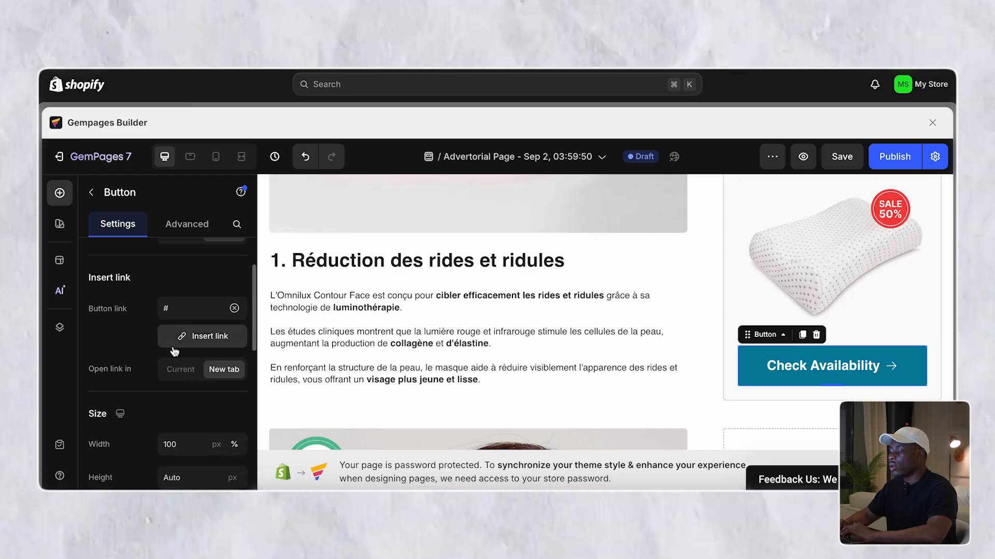
click(206, 336)
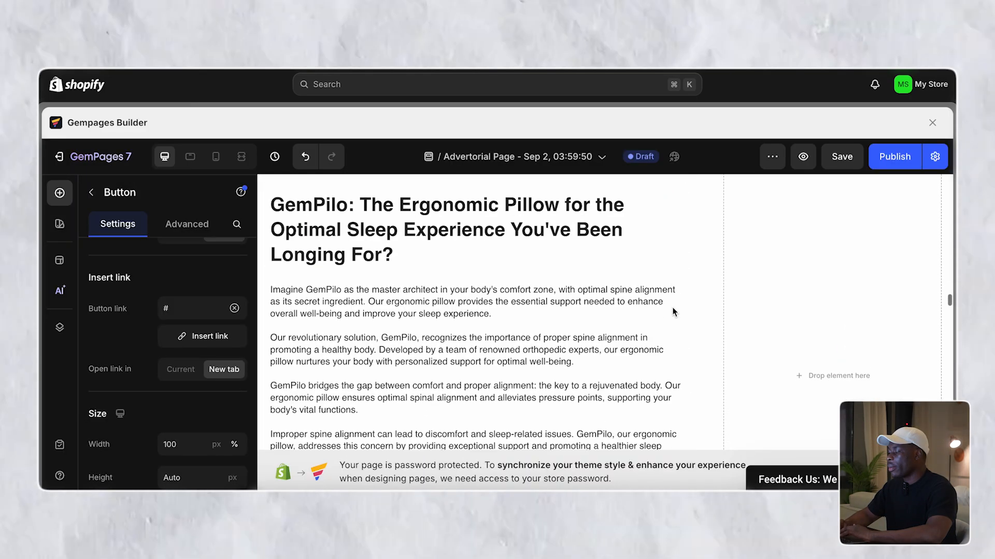
scroll(673, 311, down, 15)
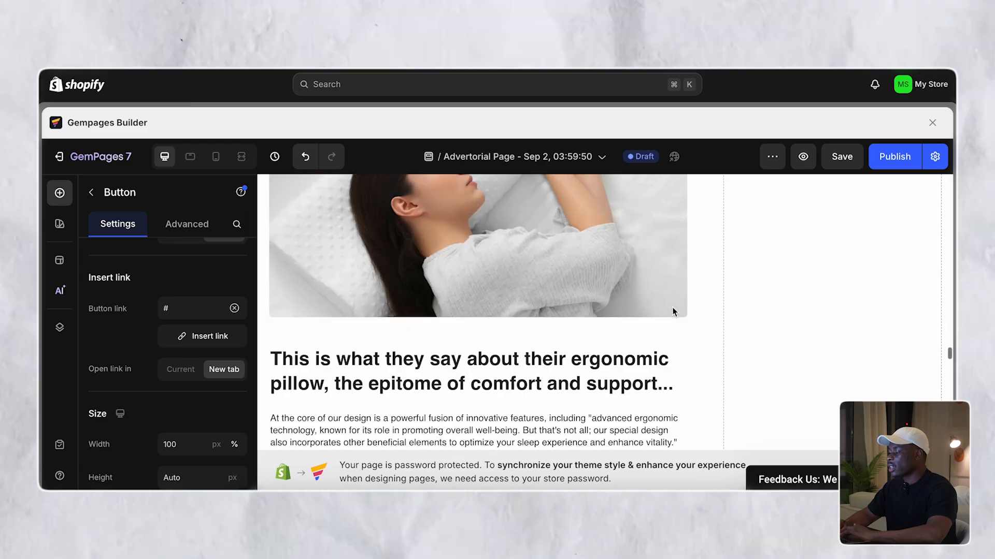
scroll(673, 311, down, 10)
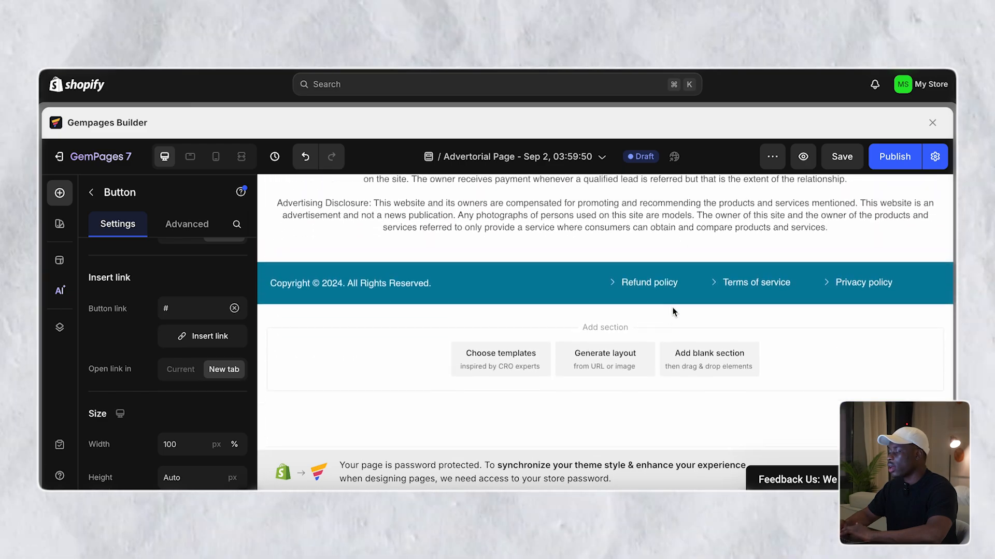
scroll(673, 311, up, 3)
scroll(672, 311, up, 15)
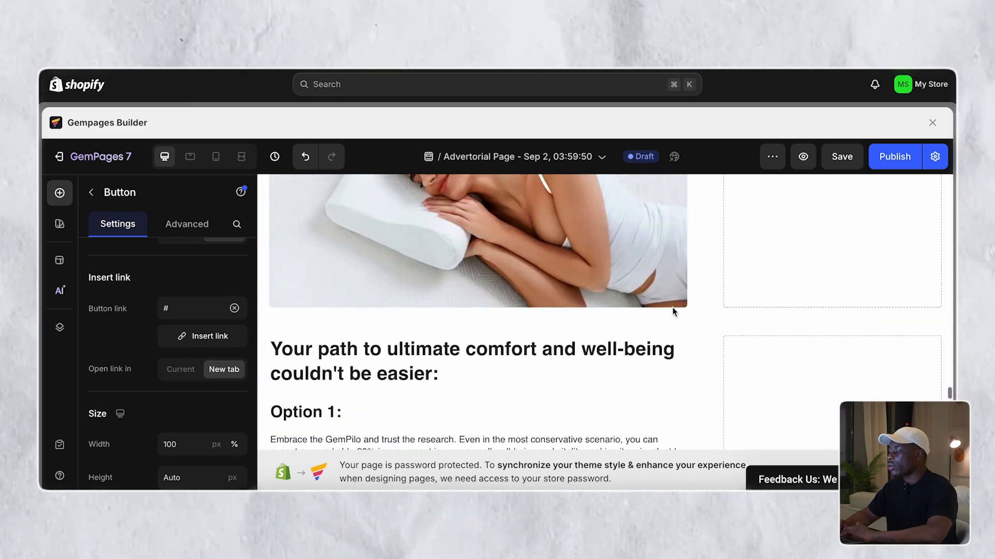
scroll(673, 310, down, 8)
scroll(674, 311, down, 8)
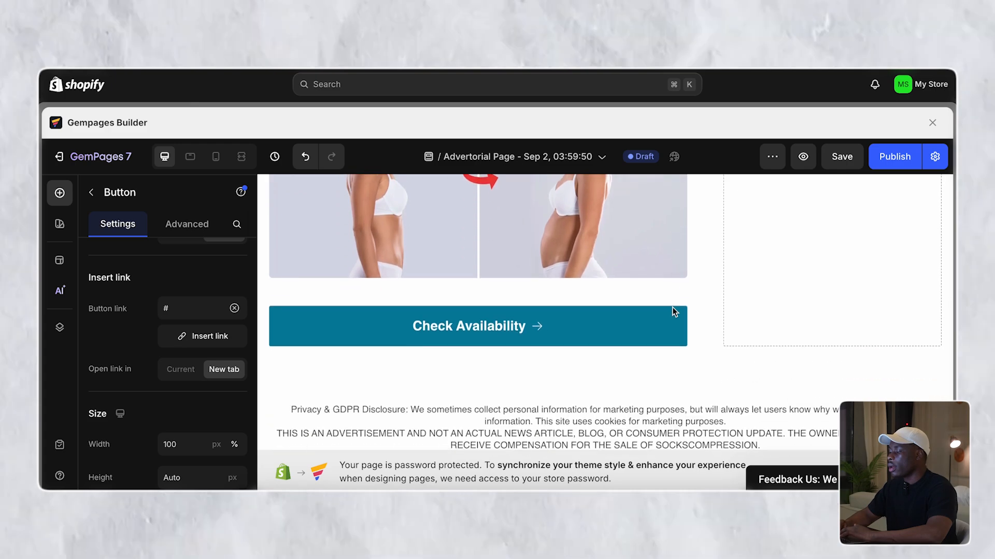
scroll(673, 311, up, 7)
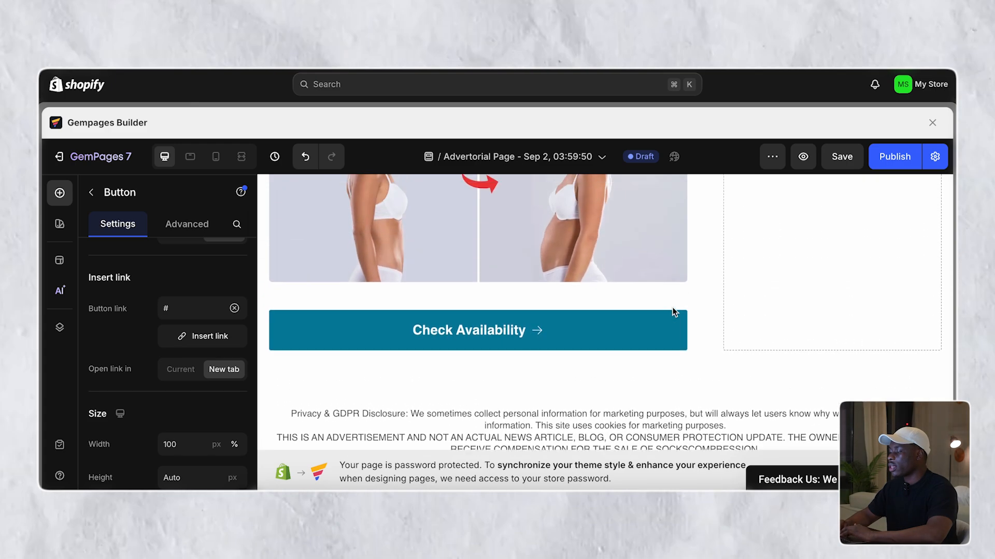
- Close the shoe ad popup and scroll to the Customize Your Facebook Post form
click(402, 294)
scroll(492, 285, up, 2)
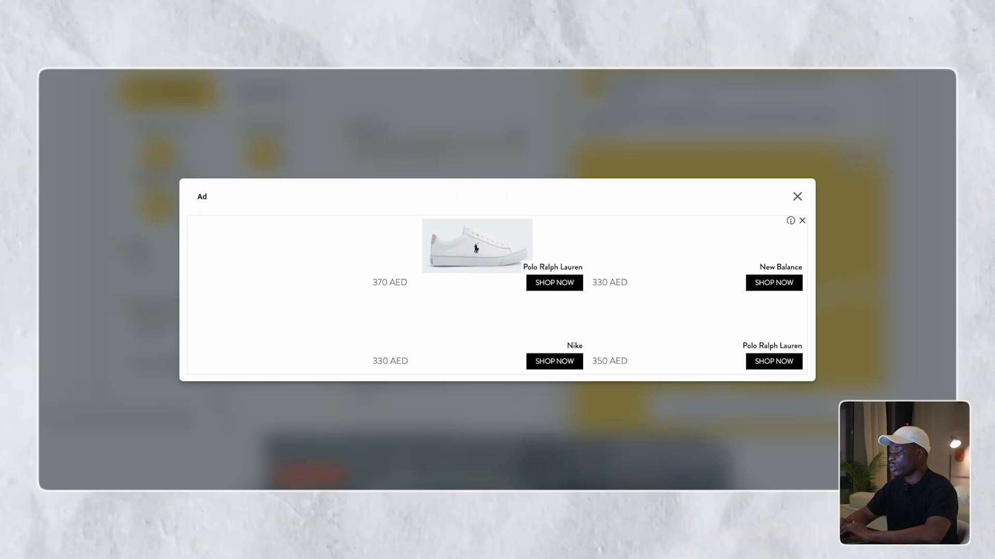
click(796, 196)
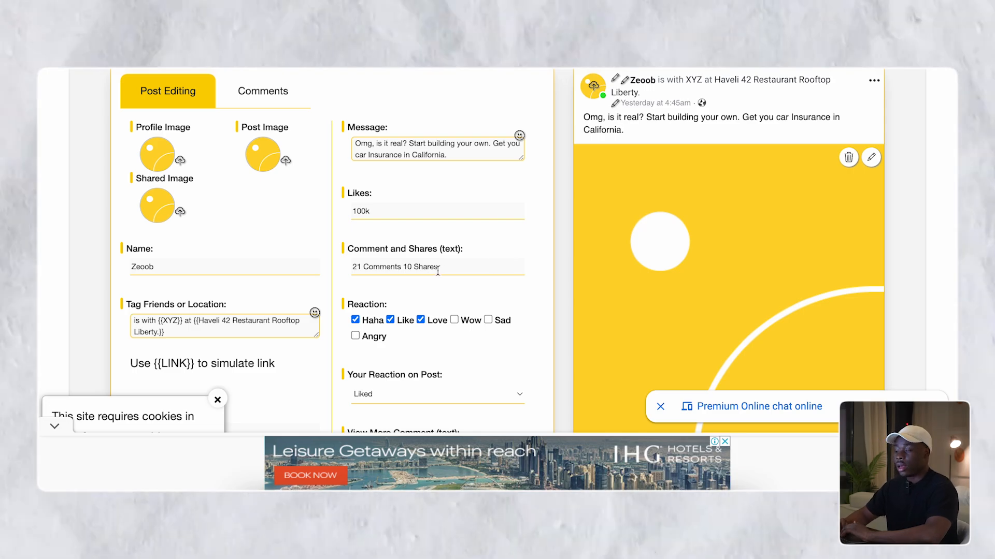
scroll(438, 271, down, 3)
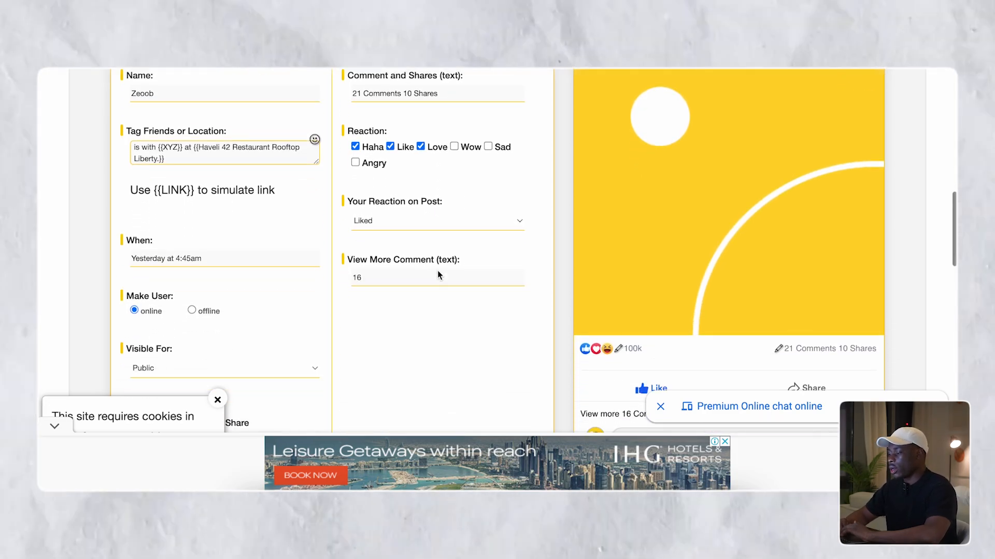
scroll(437, 270, up, 10)
scroll(437, 274, down, 2)
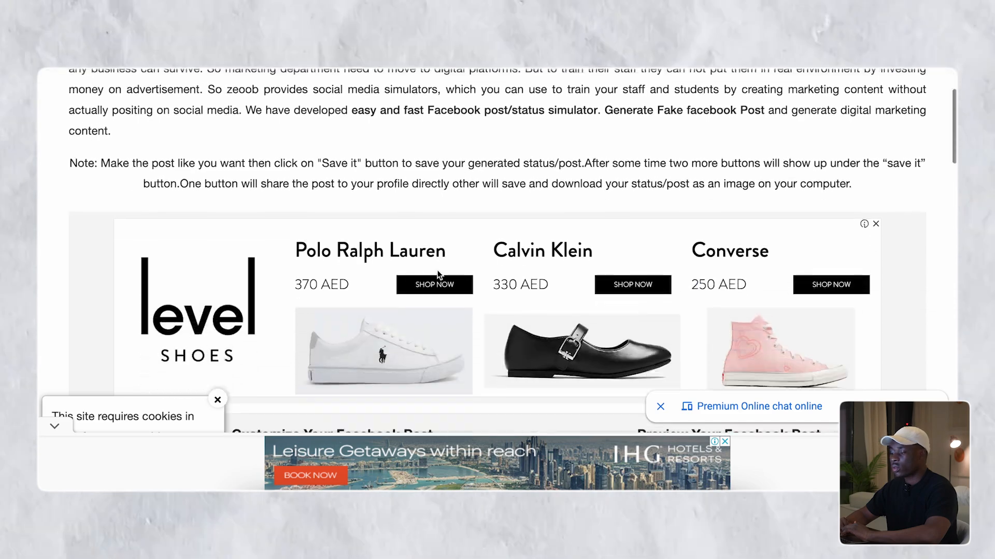
scroll(438, 274, down, 8)
scroll(437, 275, up, 2)
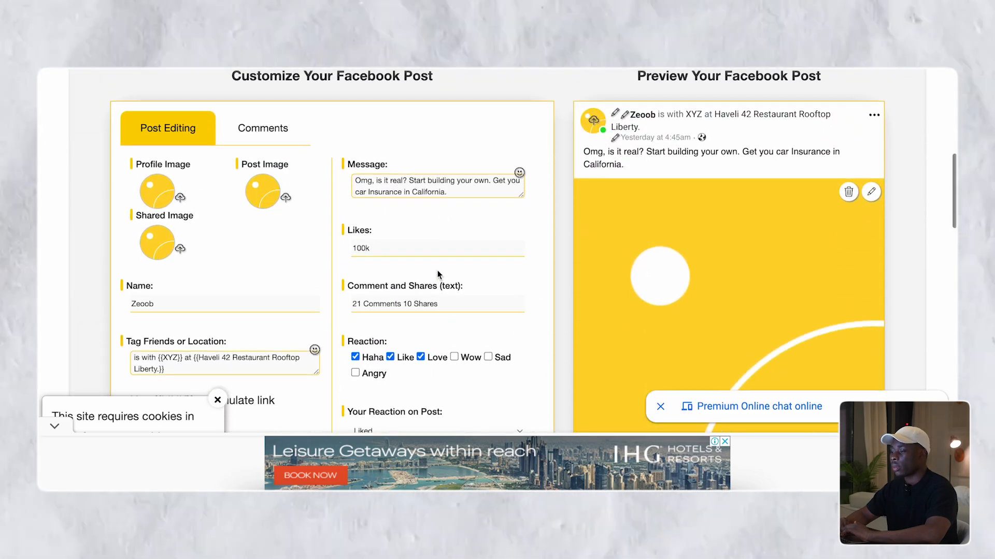
scroll(437, 274, down, 1)
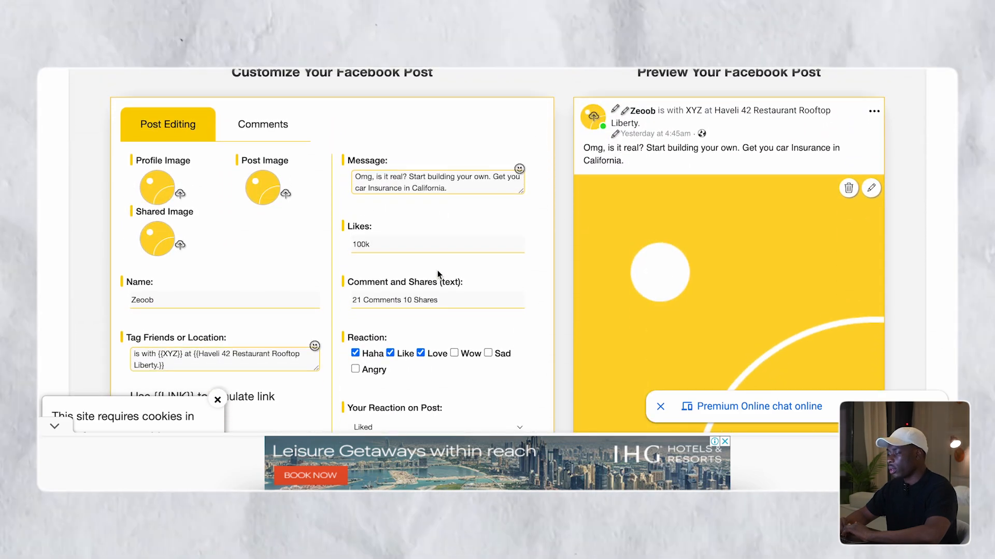
scroll(438, 275, down, 1)
scroll(438, 270, up, 1)
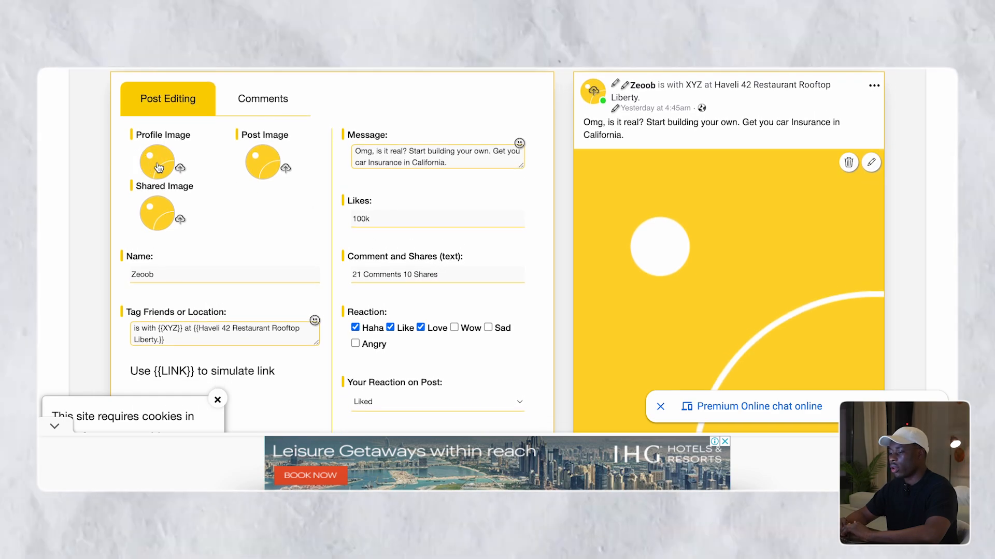
scroll(373, 249, down, 1)
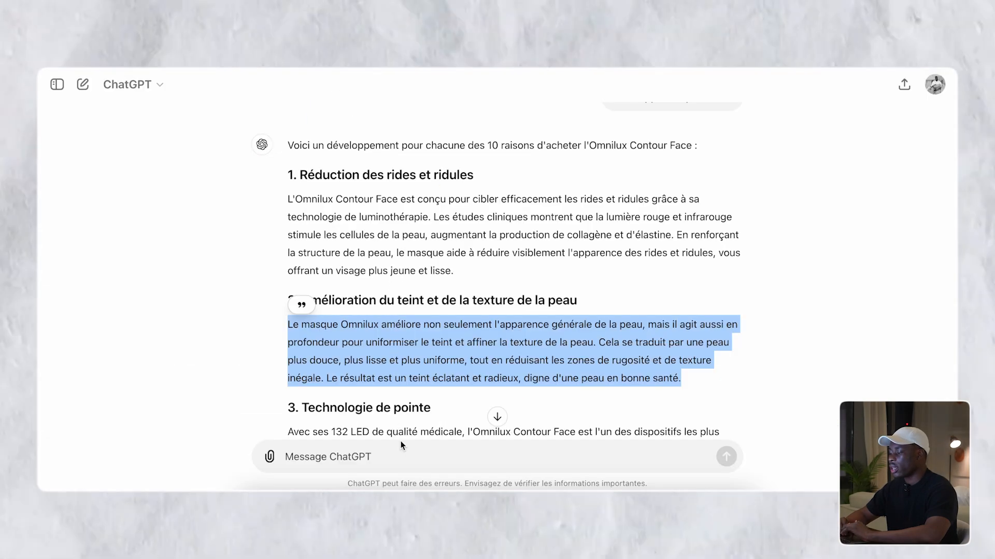
- Ask ChatGPT 'genere moi un avis de client satisfait de ce produit' and select the generated review
click(405, 446)
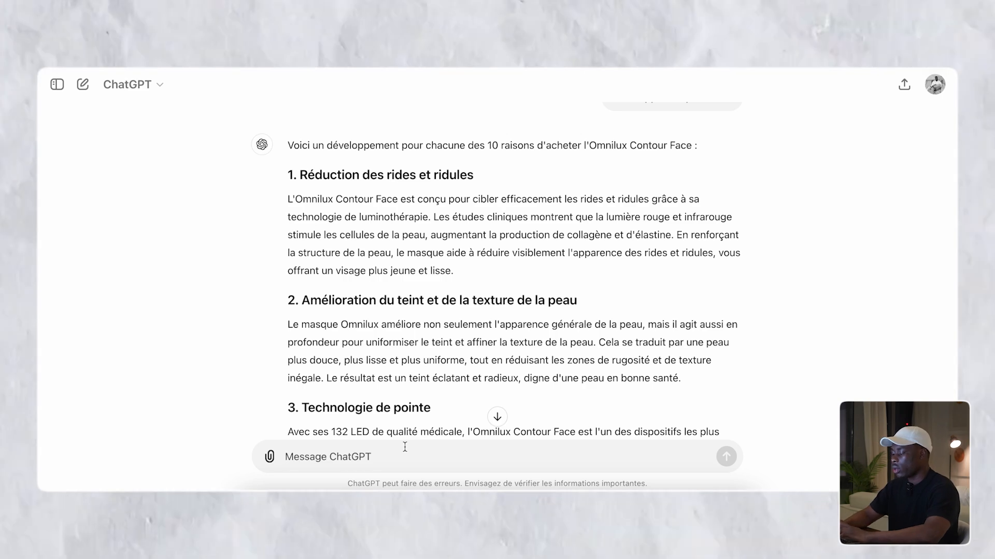
text(genere moi)
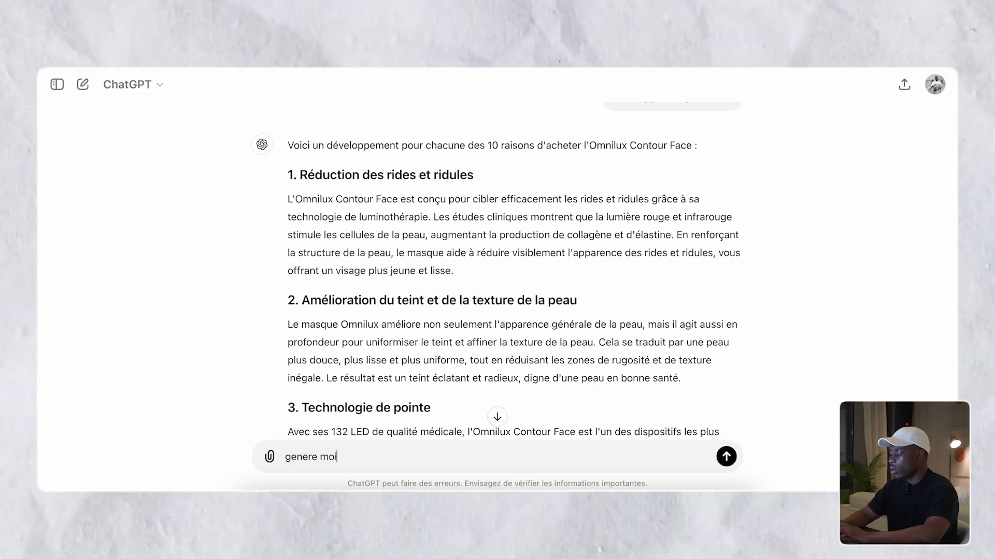
text( un av)
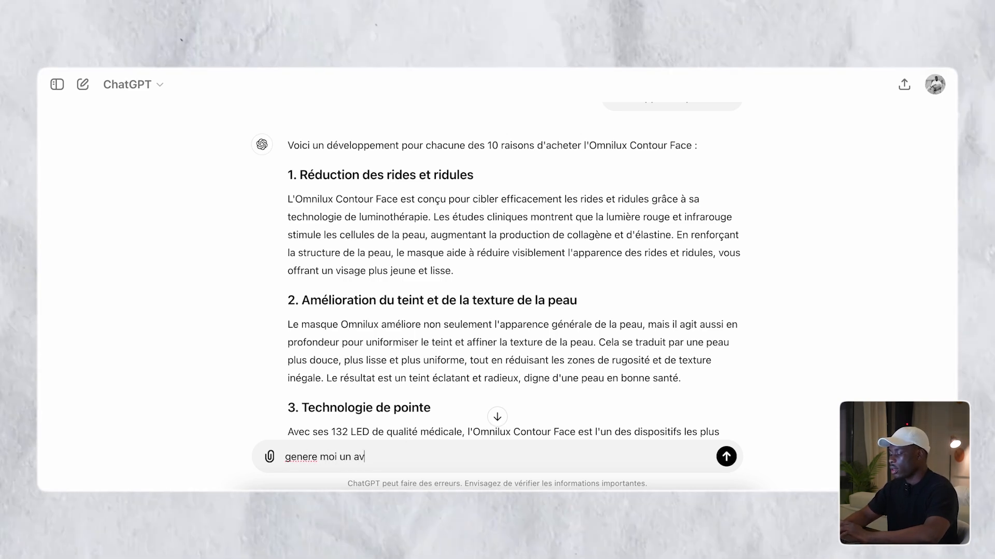
text(is de client )
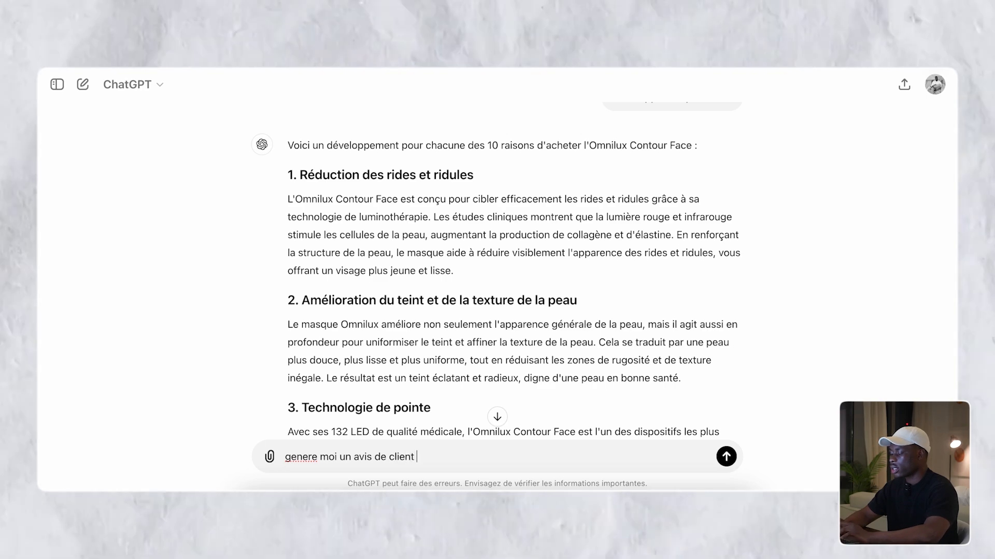
text(sati)
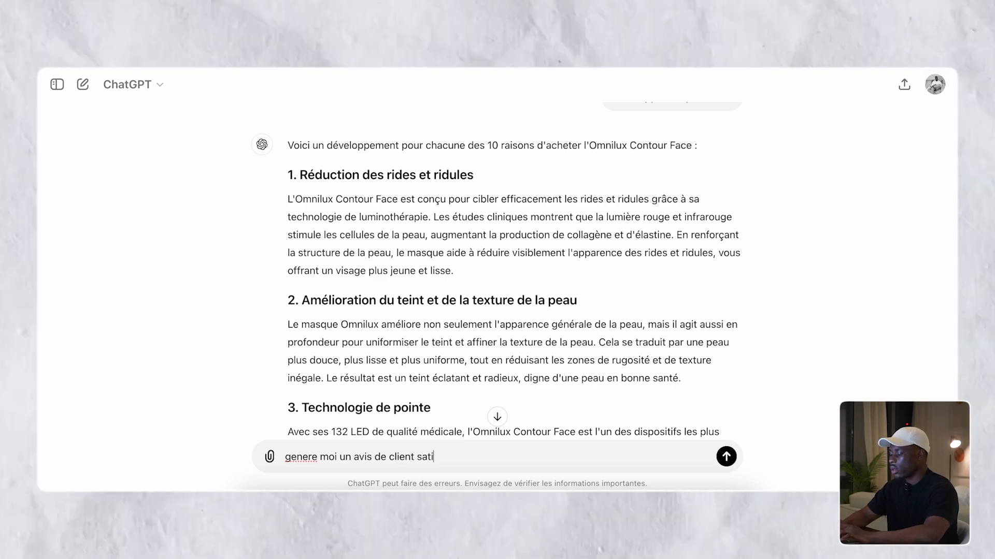
text(sfait de c)
key(BackSpace)
text(de c)
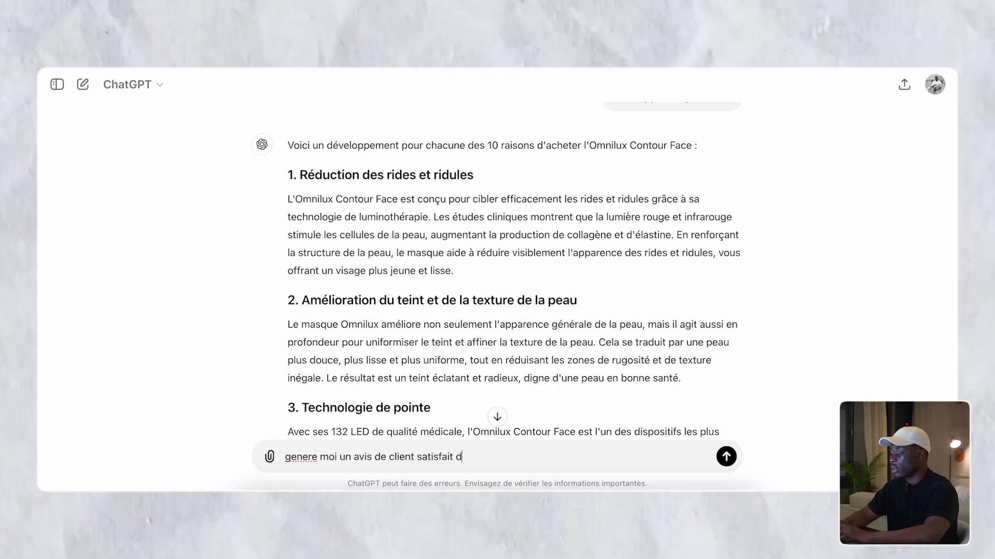
text(e produit)
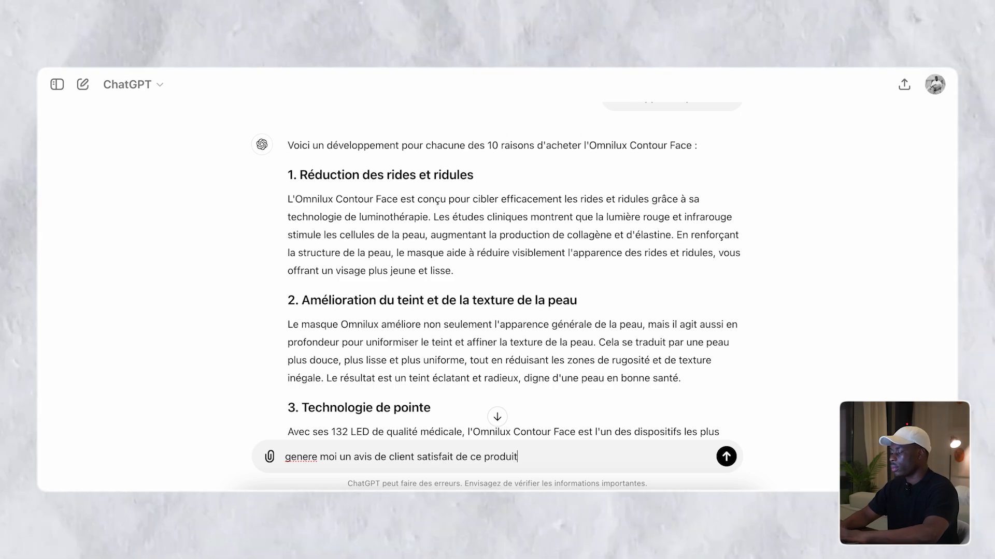
key(Return)
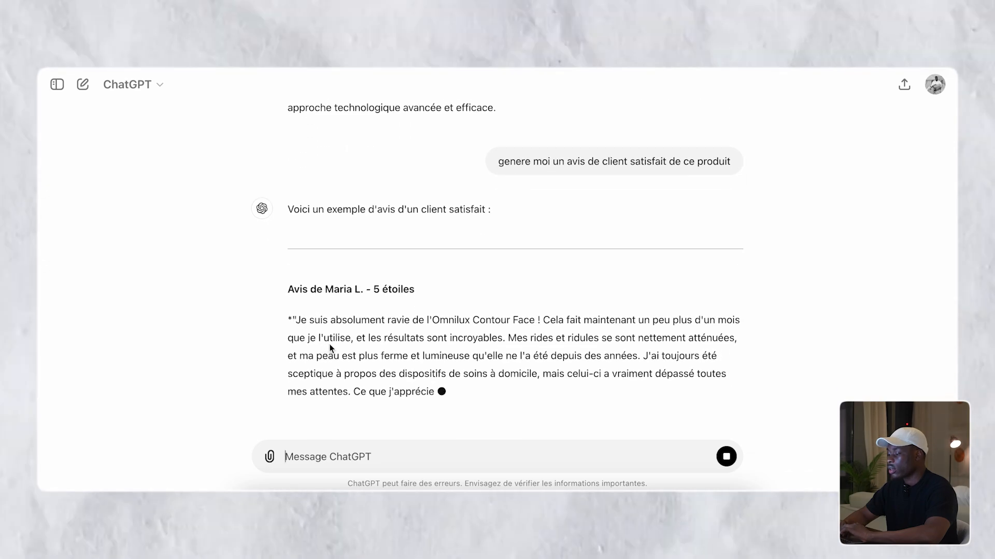
triple_click(338, 201)
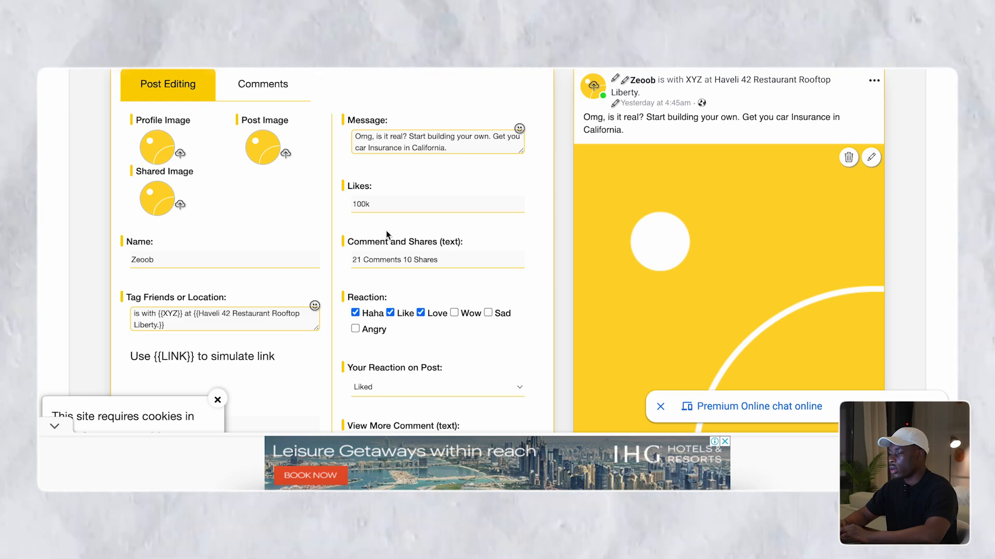
scroll(294, 181, up, 3)
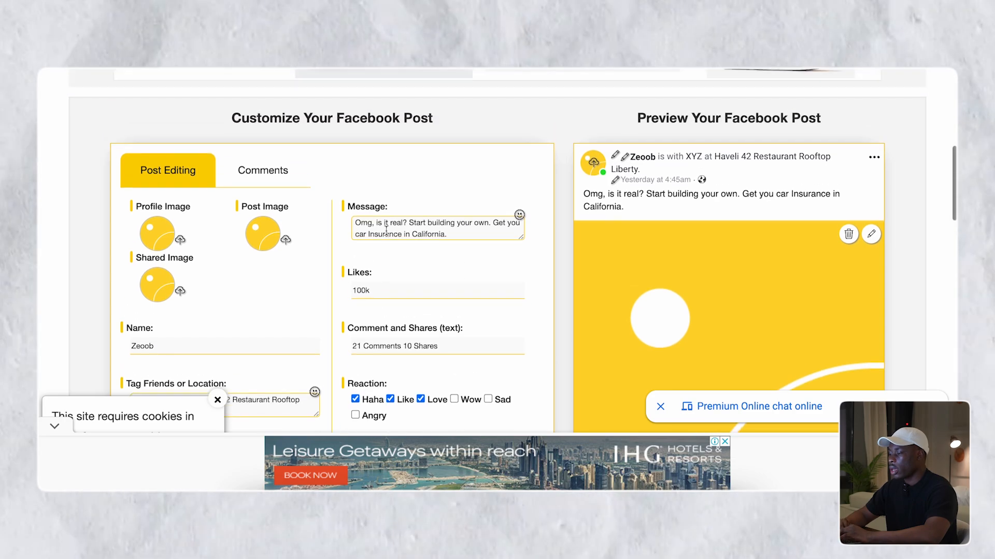
- Add a comment with the reviewer's first name and the pasted review, removing its opening quote
click(294, 181)
scroll(294, 181, down, 1)
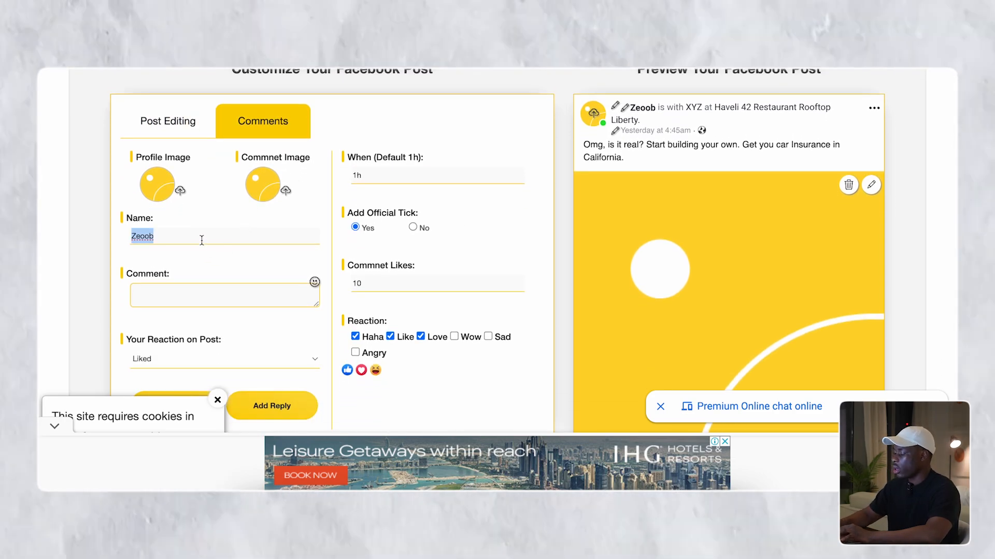
text(Maria)
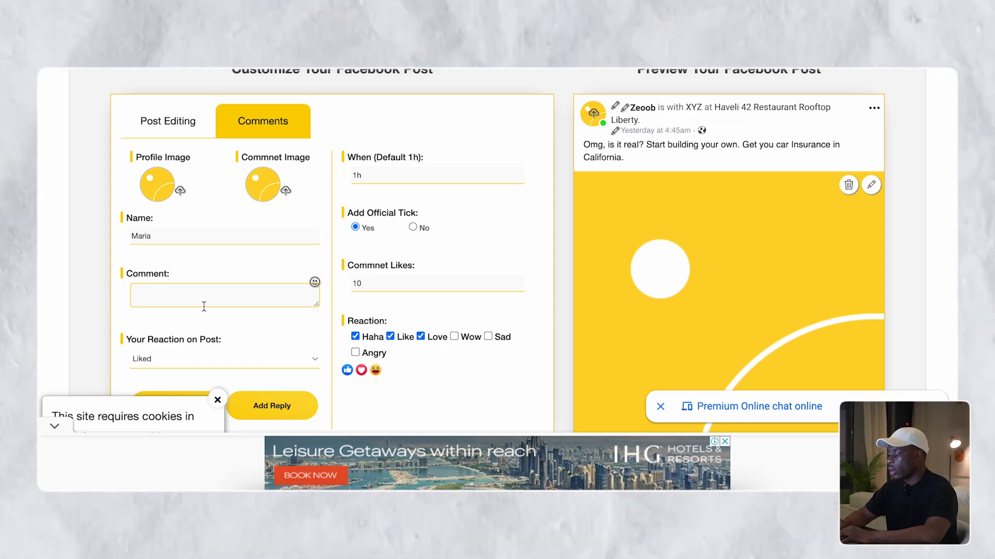
text(l'un des meilleurs investissements que j'ai faits pour ma peau !")
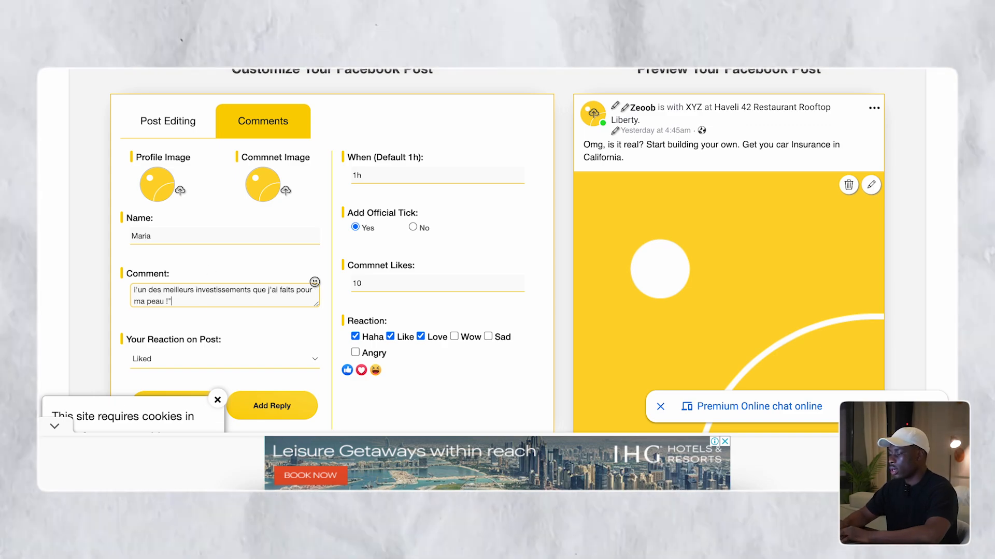
scroll(225, 295, up, 5)
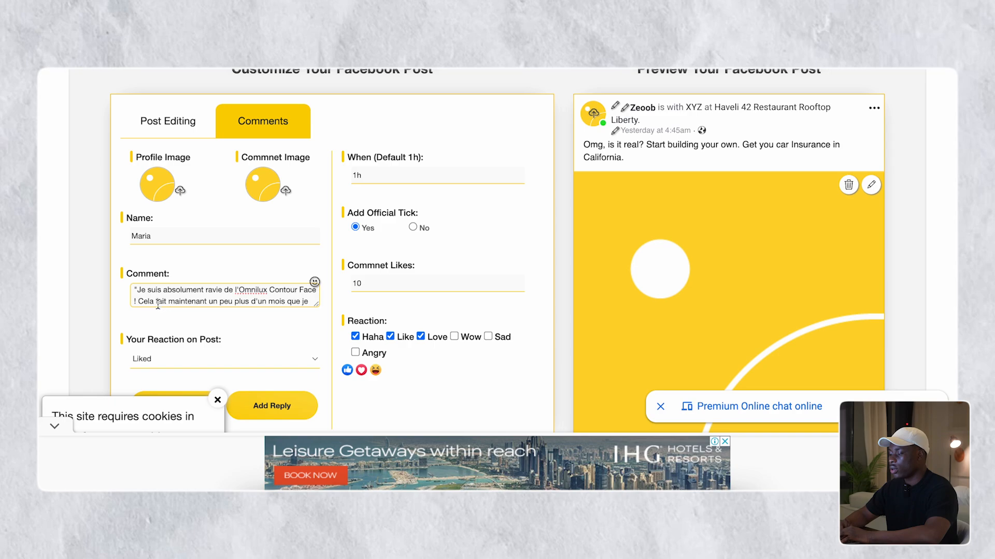
click(138, 291)
key(BackSpace)
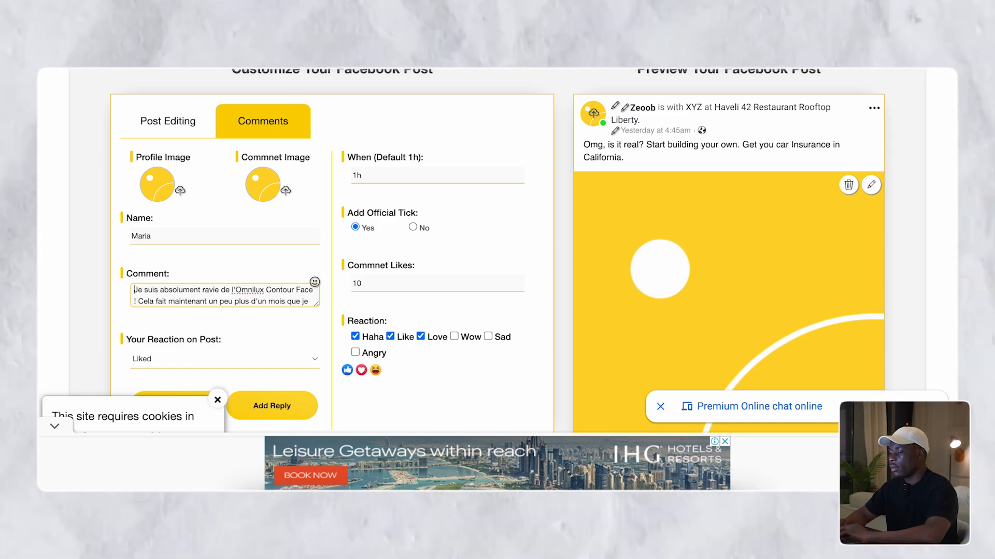
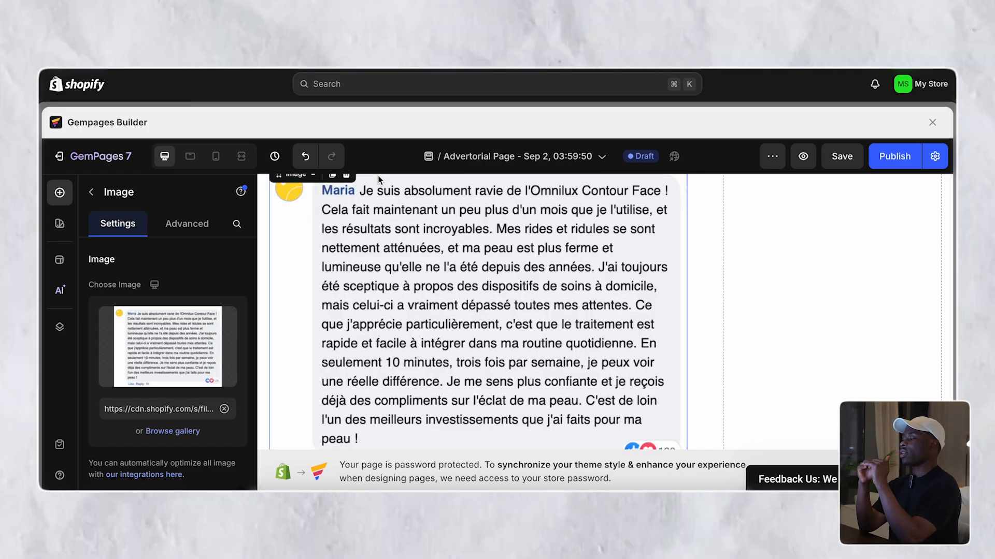
- Scroll the page to check the French review screenshot below the before/after photos
scroll(535, 298, down, 15)
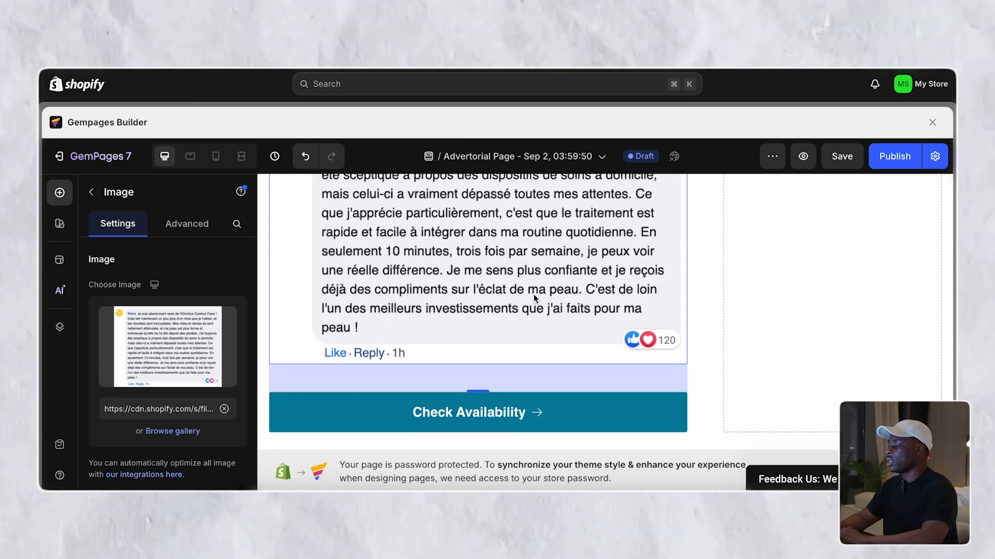
scroll(535, 299, down, 15)
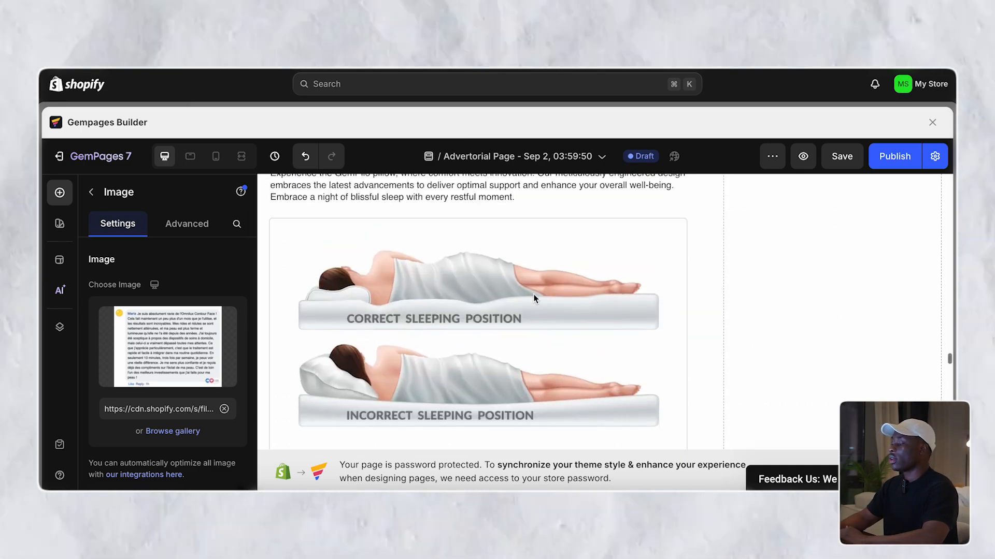
scroll(534, 299, down, 8)
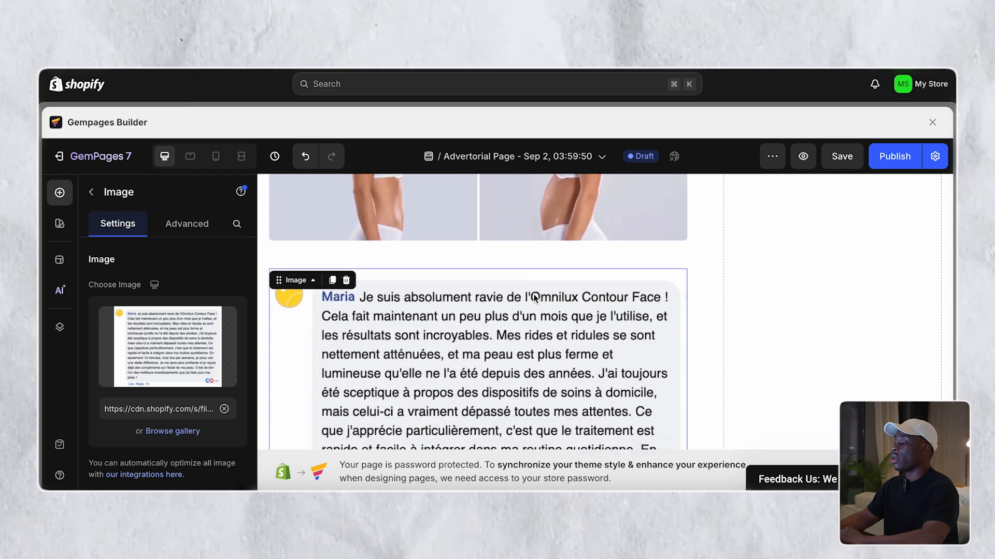
scroll(534, 298, up, 1)
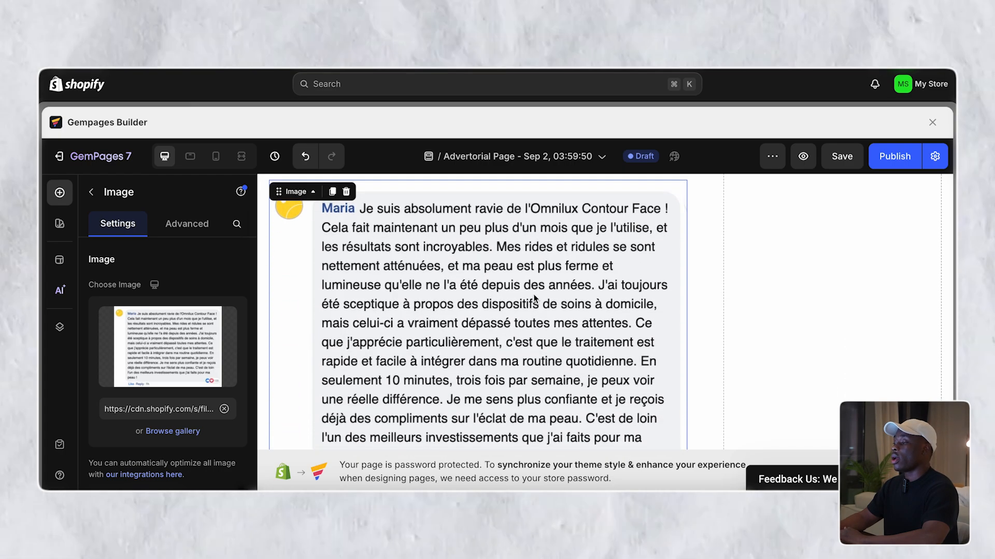
key(super+space)
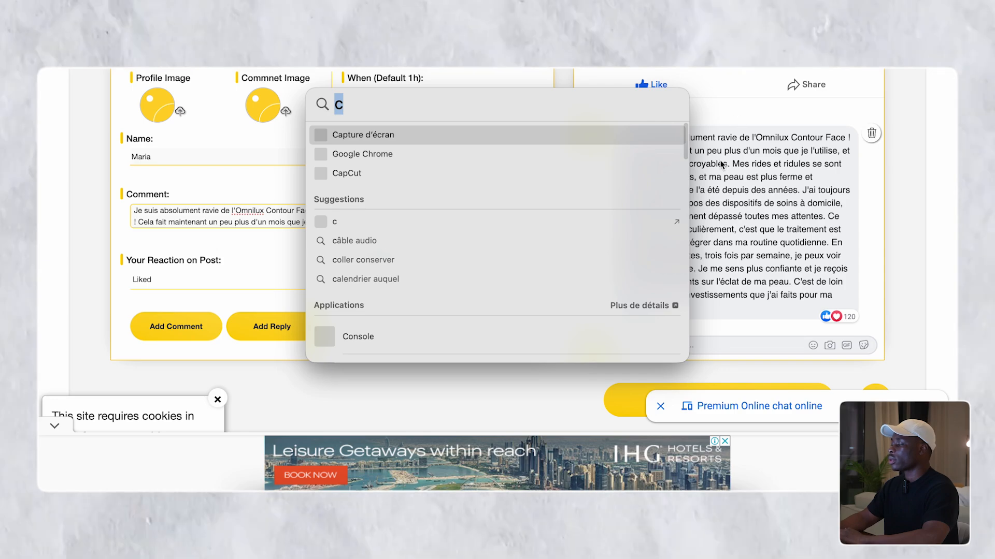
- In the Facebook post generator, add the French Omnilux review comment as a reply
click(721, 165)
scroll(275, 227, up, 1)
scroll(275, 231, down, 1)
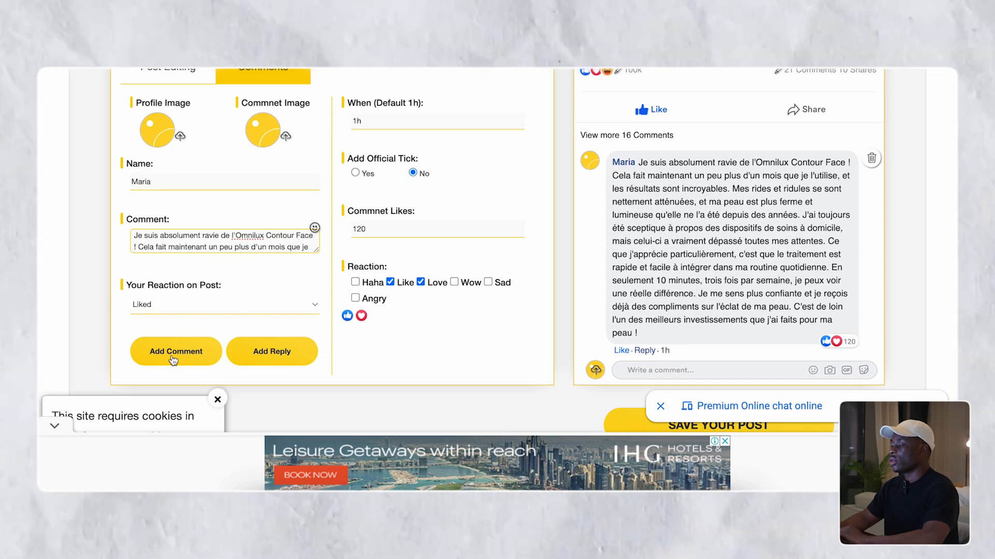
click(249, 342)
scroll(644, 325, down, 4)
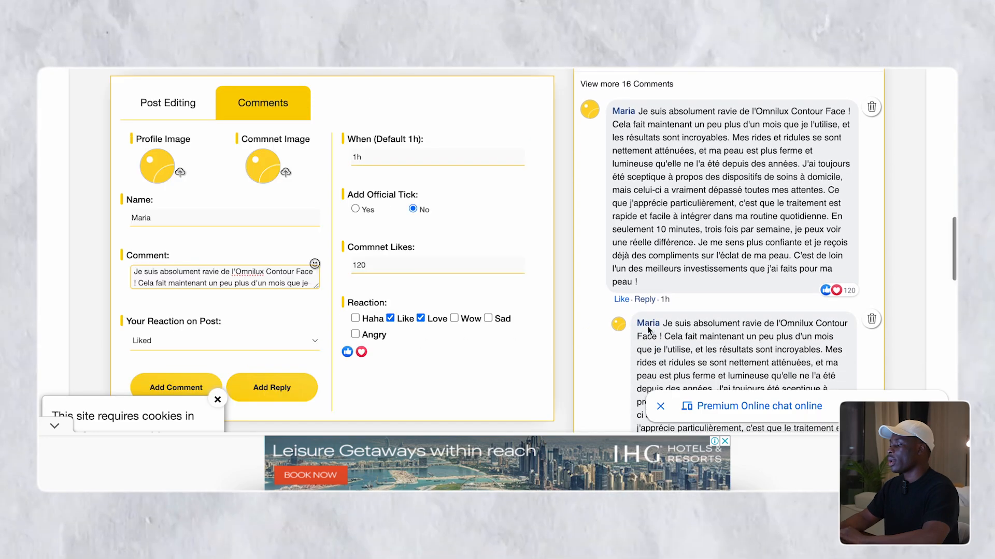
- Replace the comment text with 'hjk' and post it as another test reply
triple_click(234, 264)
text(hjk)
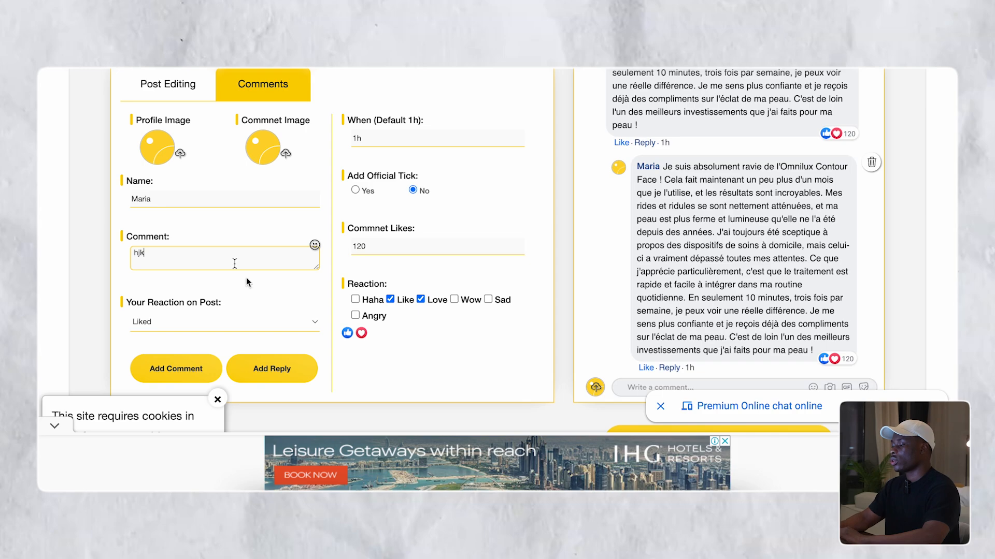
click(271, 368)
scroll(677, 293, down, 1)
scroll(675, 288, down, 1)
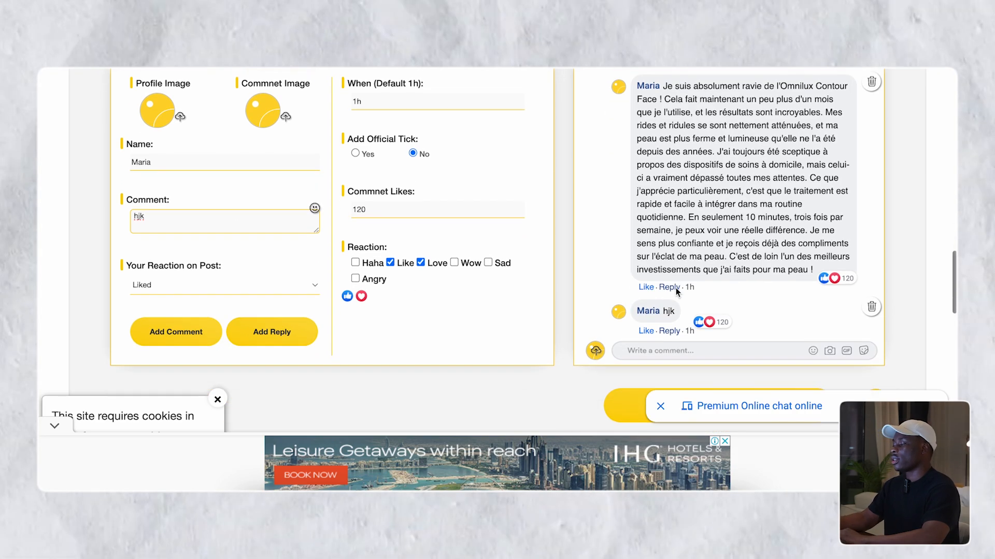
scroll(675, 288, up, 1)
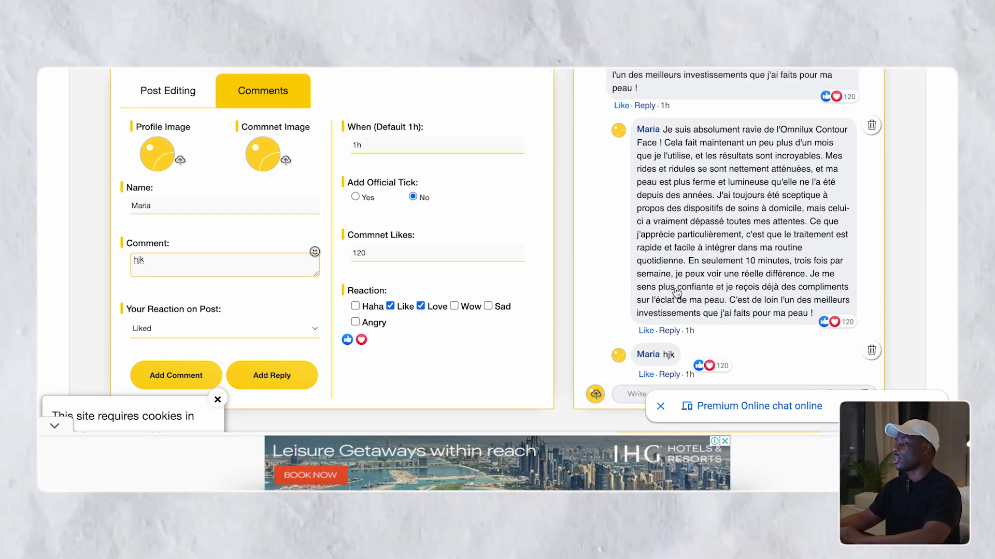
scroll(677, 292, down, 1)
scroll(676, 293, up, 2)
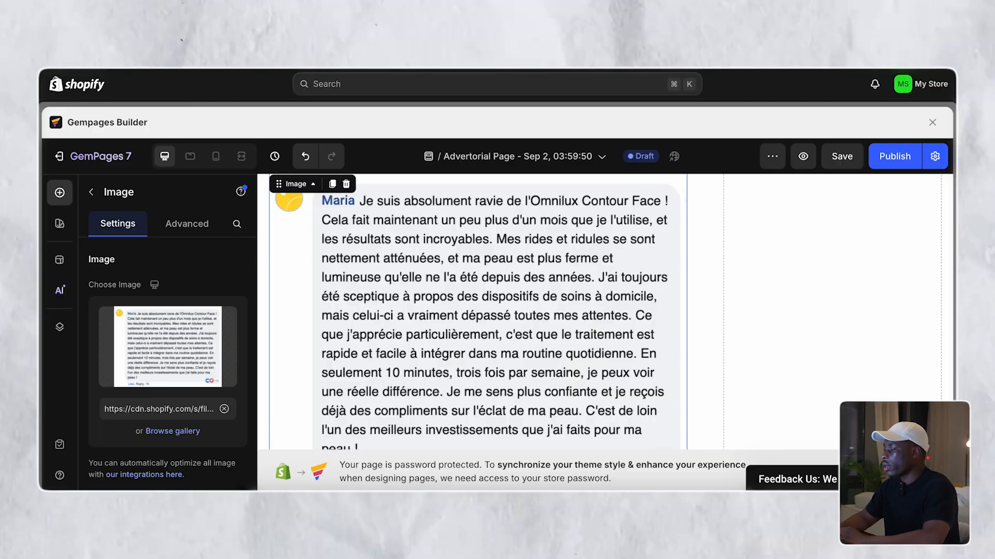
scroll(506, 261, down, 5)
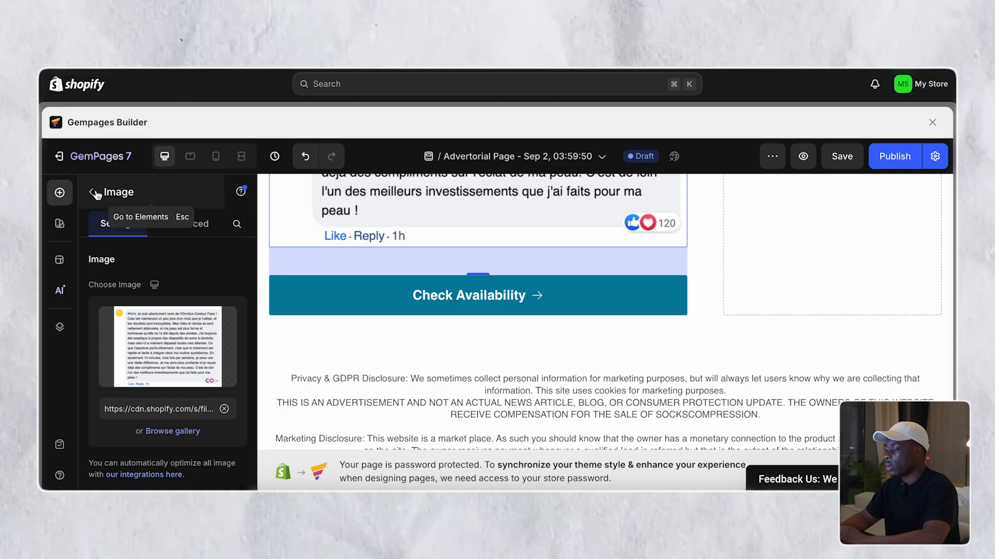
- Drag an Accordion element from the library above the Check Availability button
click(92, 192)
scroll(216, 358, down, 8)
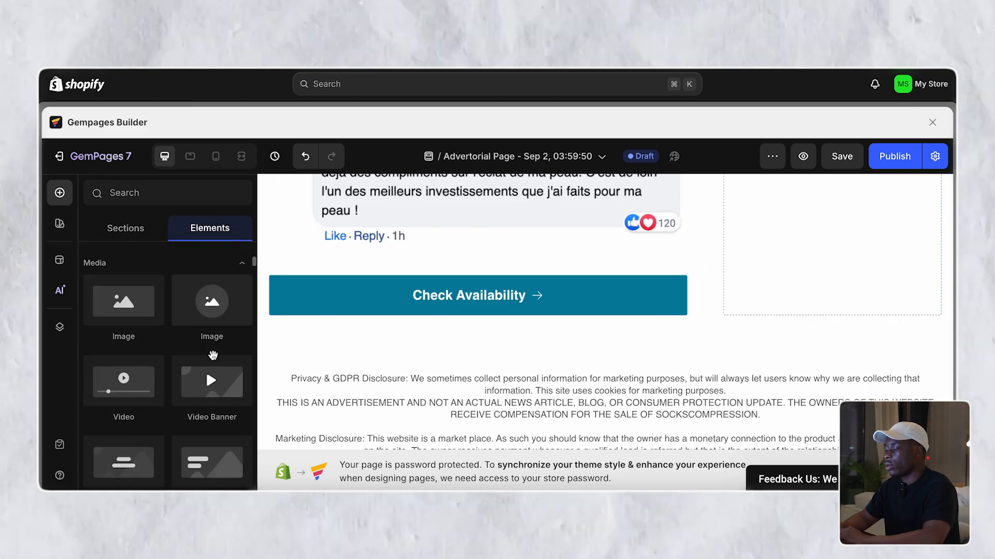
scroll(213, 356, down, 2)
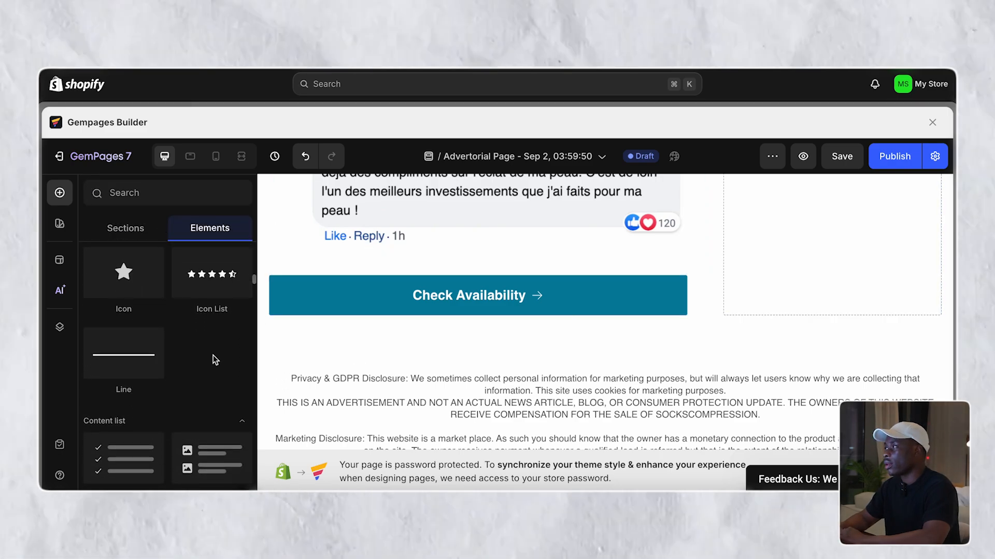
scroll(213, 355, down, 4)
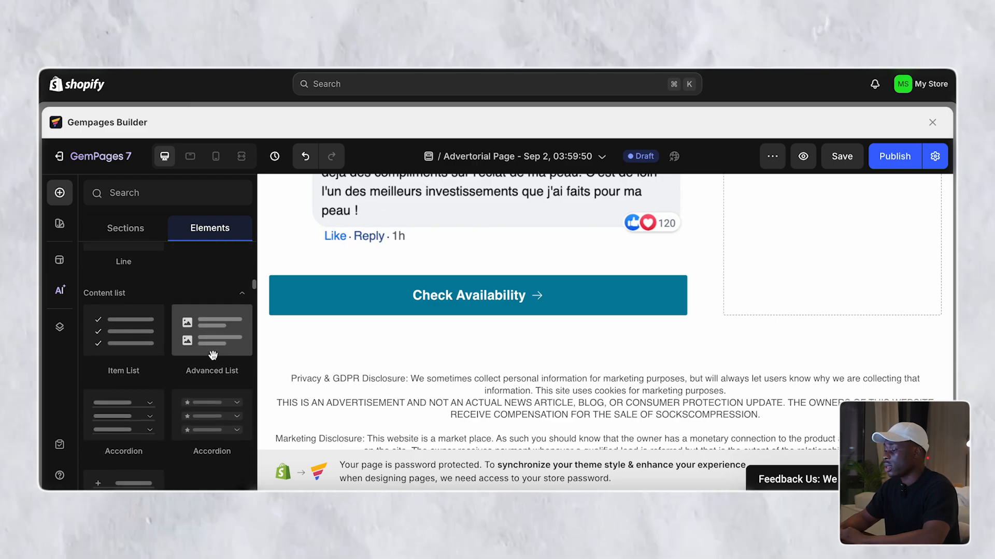
scroll(213, 355, down, 1)
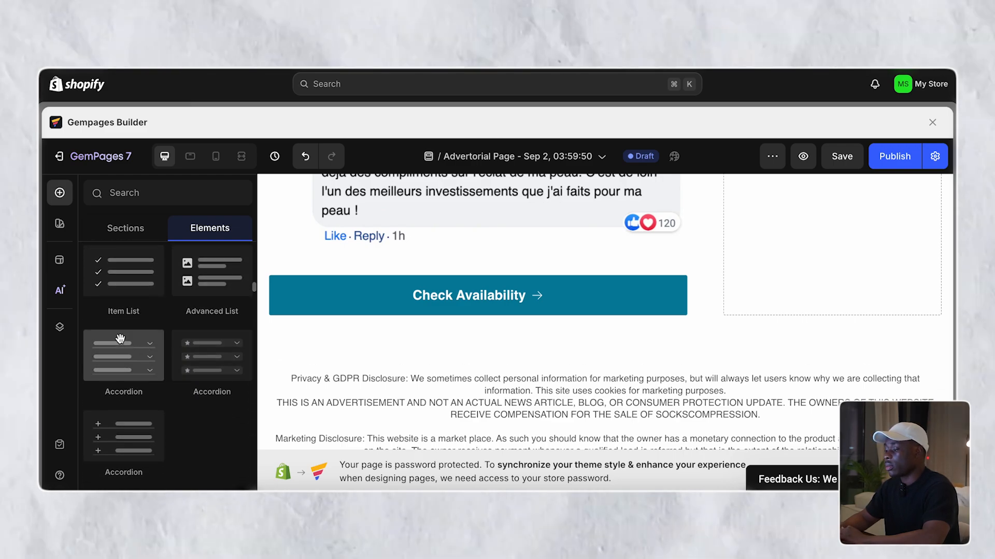
drag(324, 293, 354, 263)
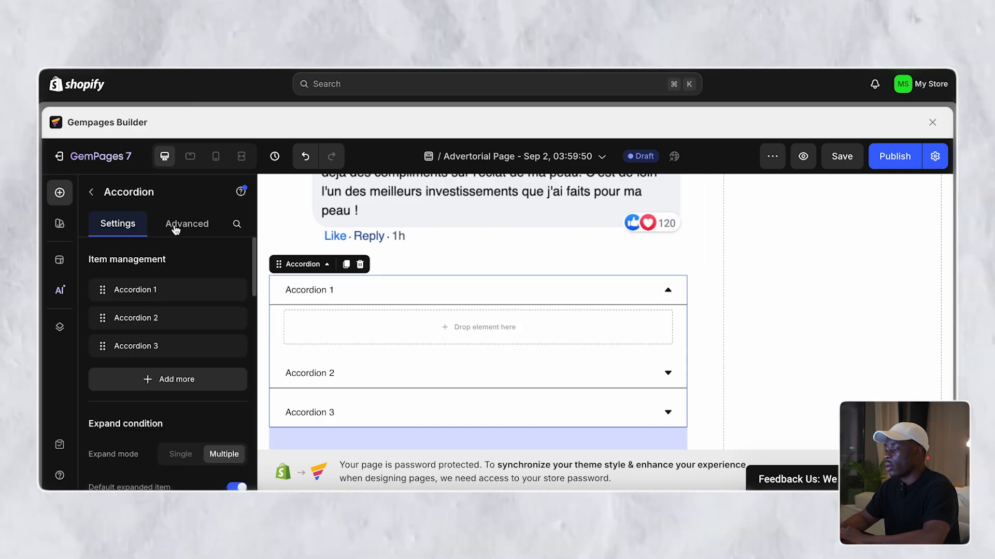
- Add a Heading above the accordion reading 'FAQ'
click(101, 194)
scroll(135, 290, up, 4)
scroll(137, 296, up, 3)
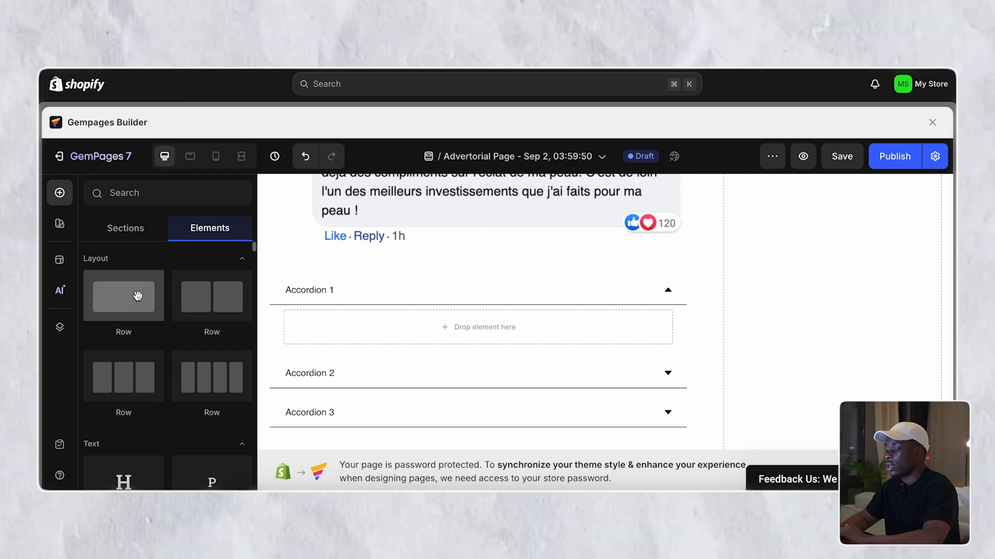
scroll(155, 393, down, 2)
drag(264, 336, 300, 272)
double_click(348, 294)
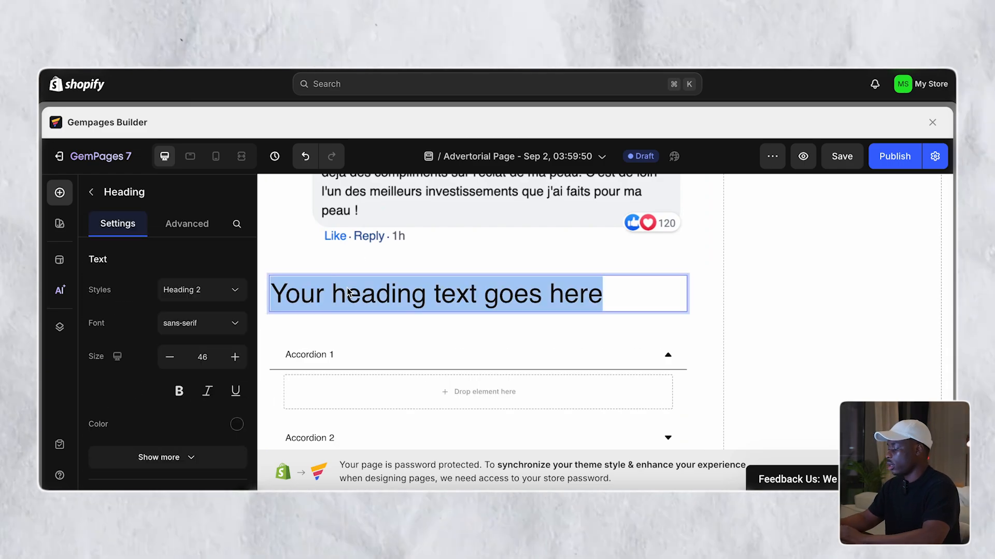
text(FAQ)
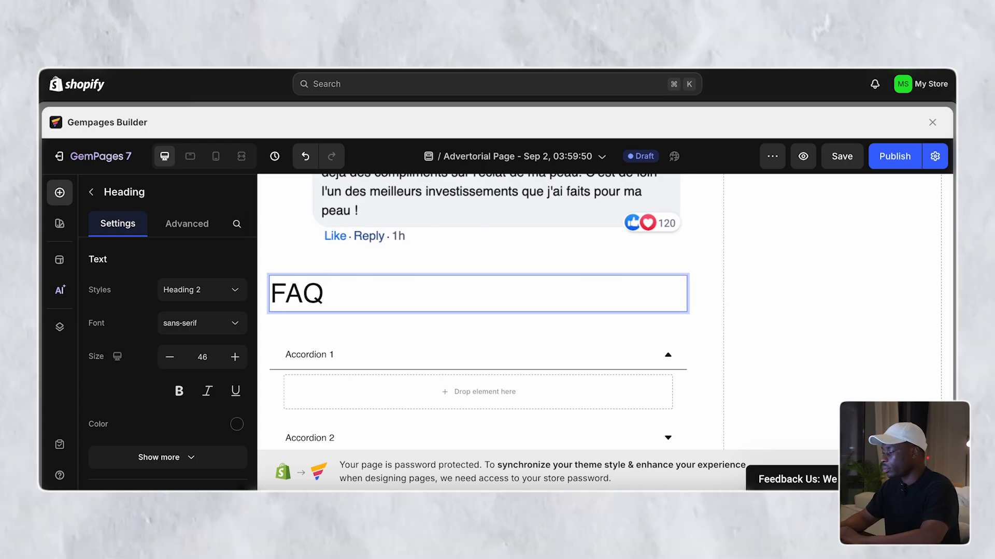
click(328, 299)
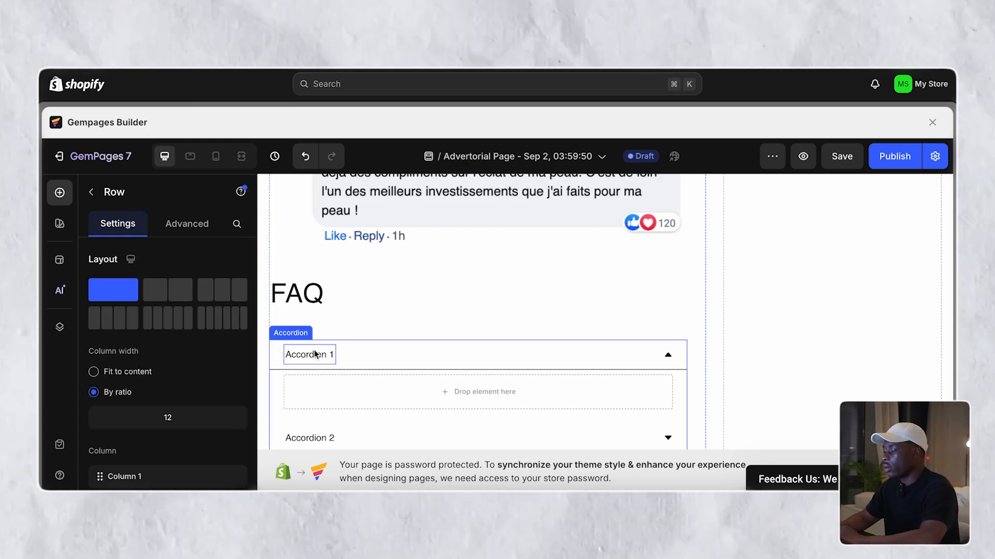
- Rename the three accordion titles to FAQ 1, FAQ 2 and FAQ 3
double_click(314, 355)
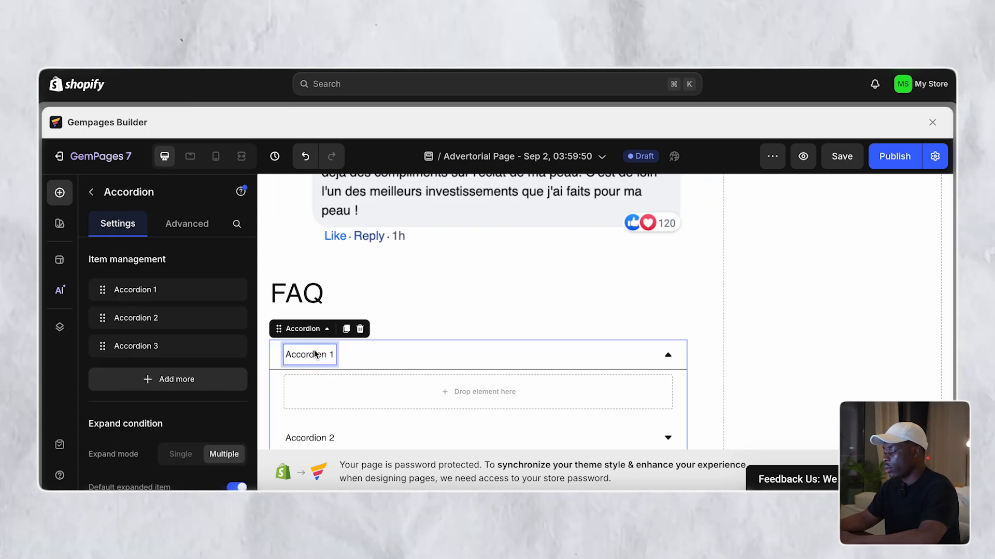
text(FAQ)
scroll(314, 354, down, 1)
double_click(306, 438)
text(F)
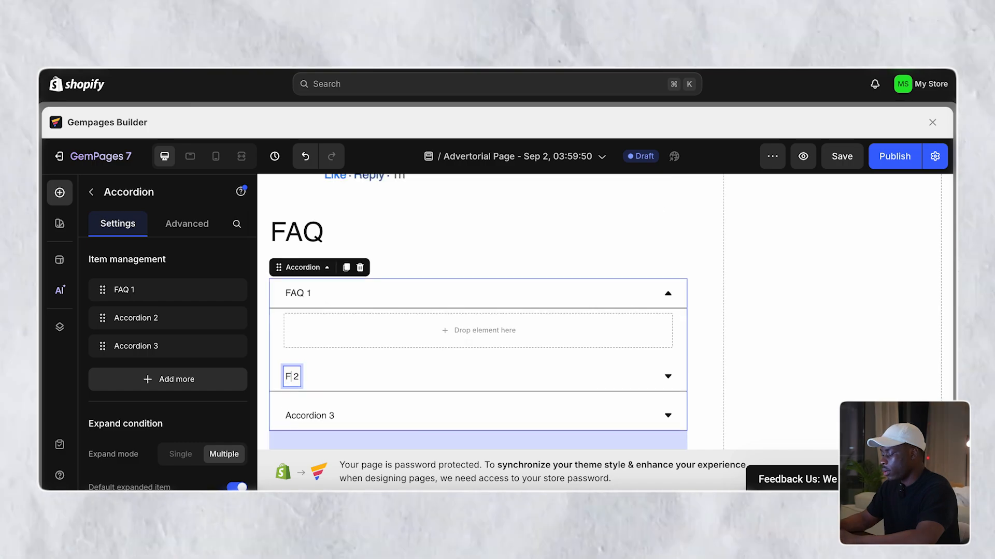
text(AQ)
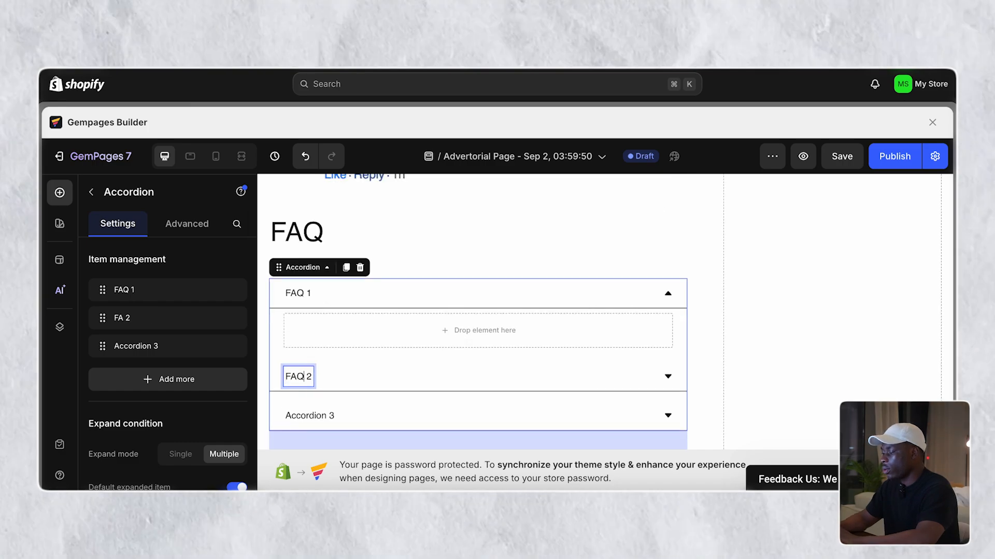
click(304, 415)
double_click(304, 415)
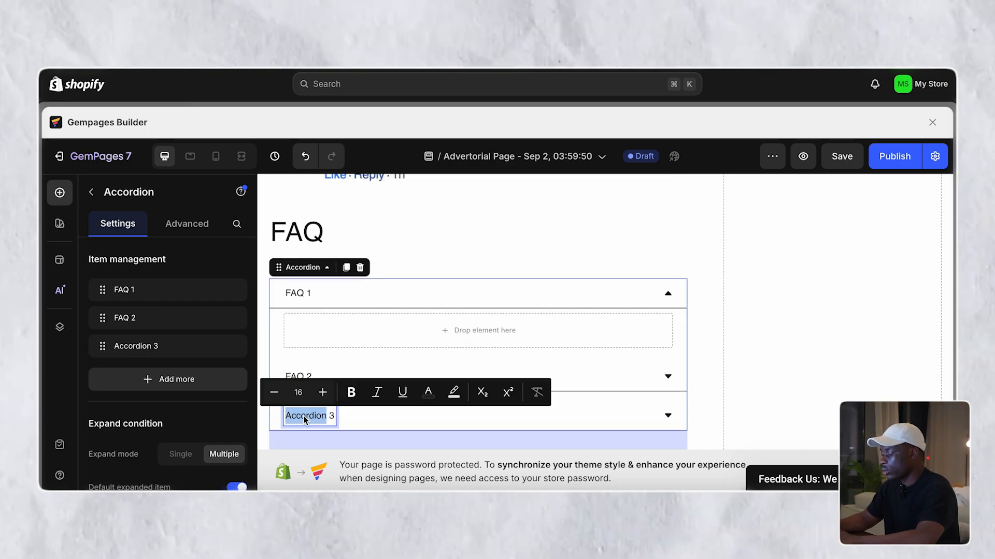
text(FAQ)
click(706, 296)
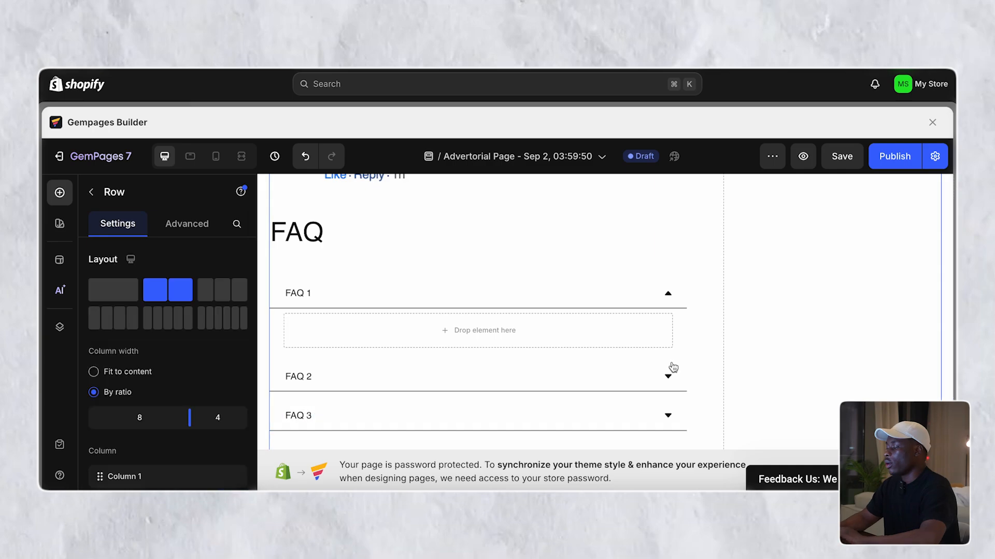
scroll(672, 366, down, 1)
scroll(671, 367, down, 10)
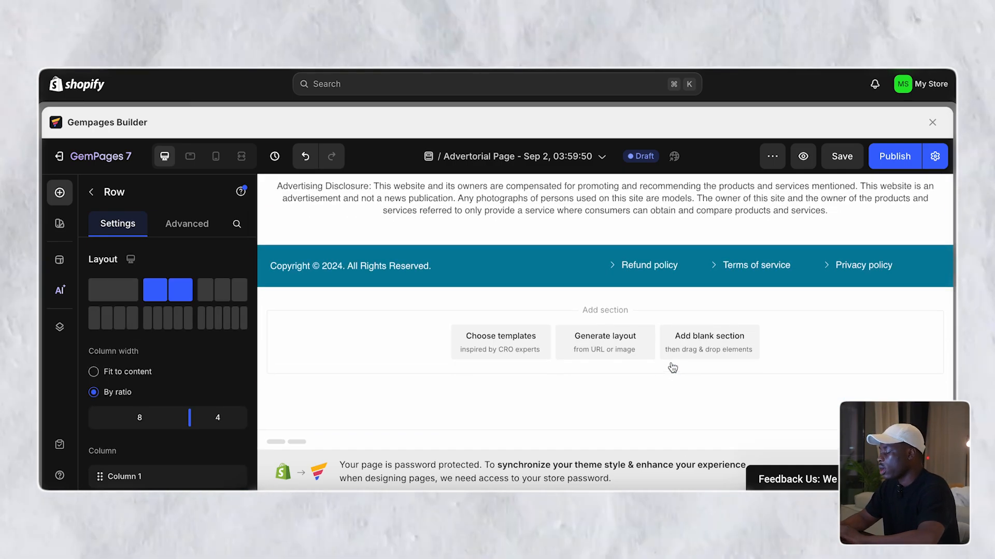
- Swap the sidebar pillow image for the Omnilux mask photo, publish, and preview the page
scroll(672, 367, up, 20)
scroll(672, 366, down, 2)
click(822, 344)
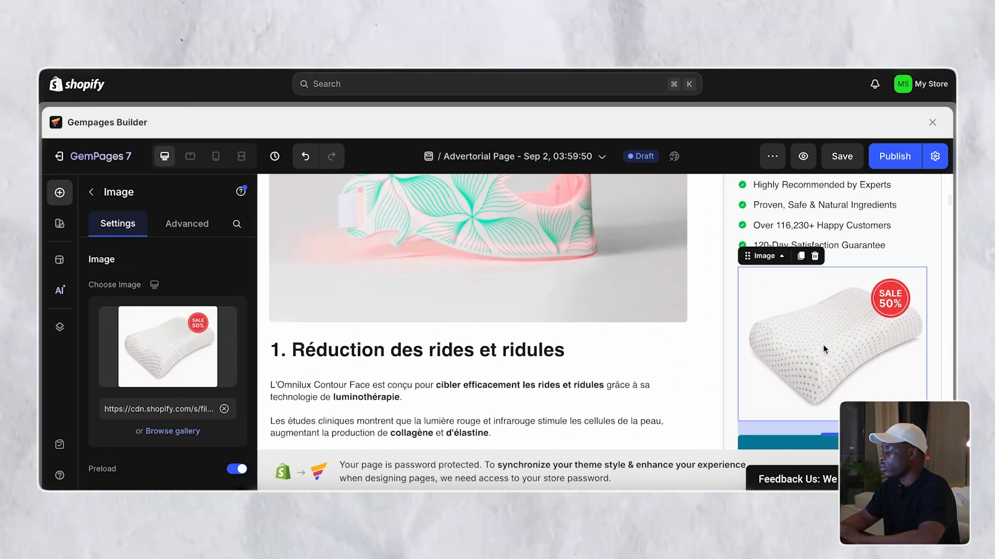
click(175, 432)
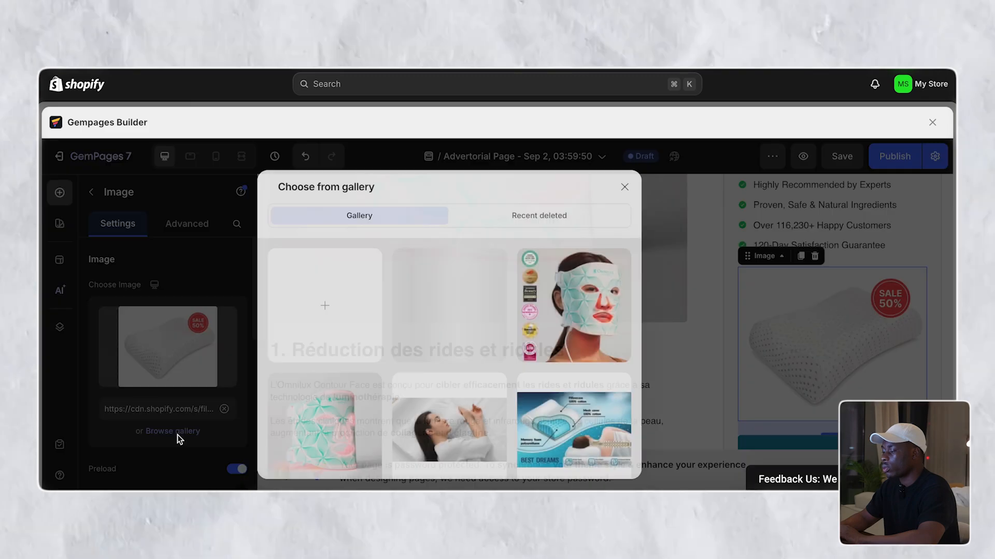
click(346, 421)
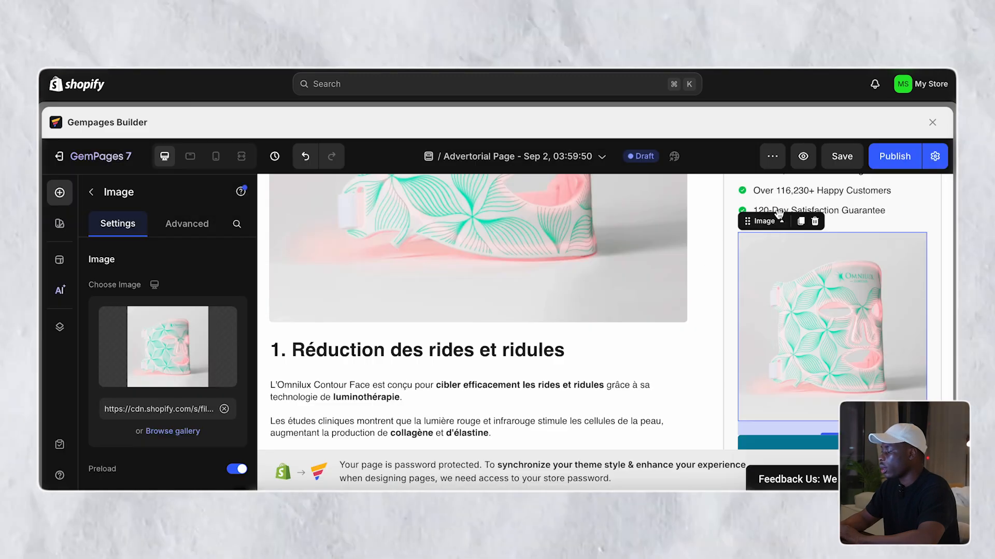
click(887, 165)
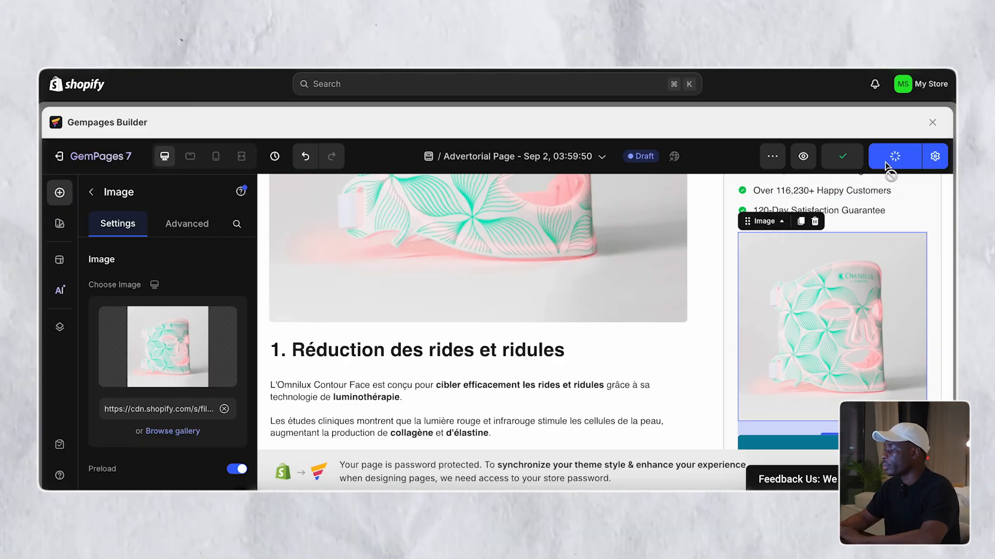
click(803, 157)
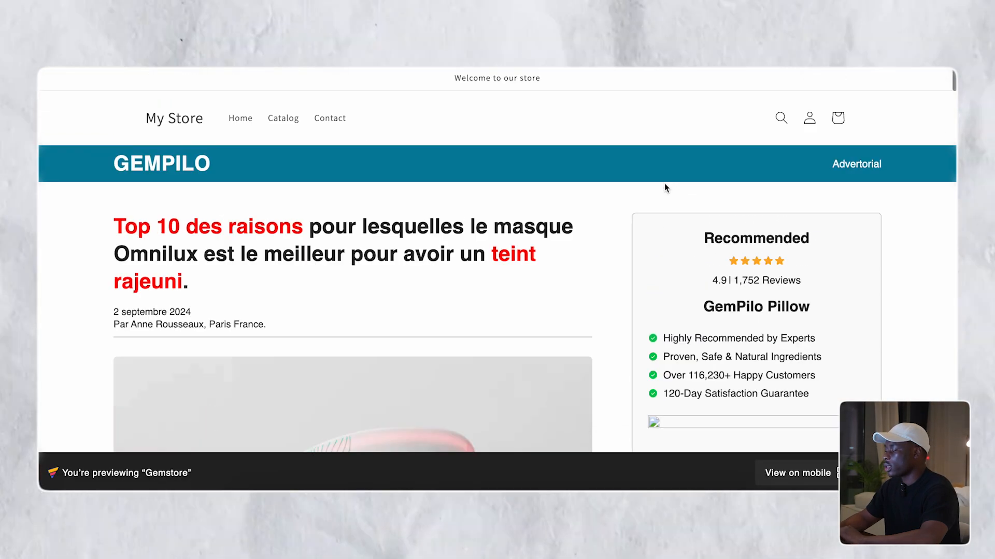
- Scroll through the published advertorial in the desktop storefront preview
scroll(666, 188, down, 20)
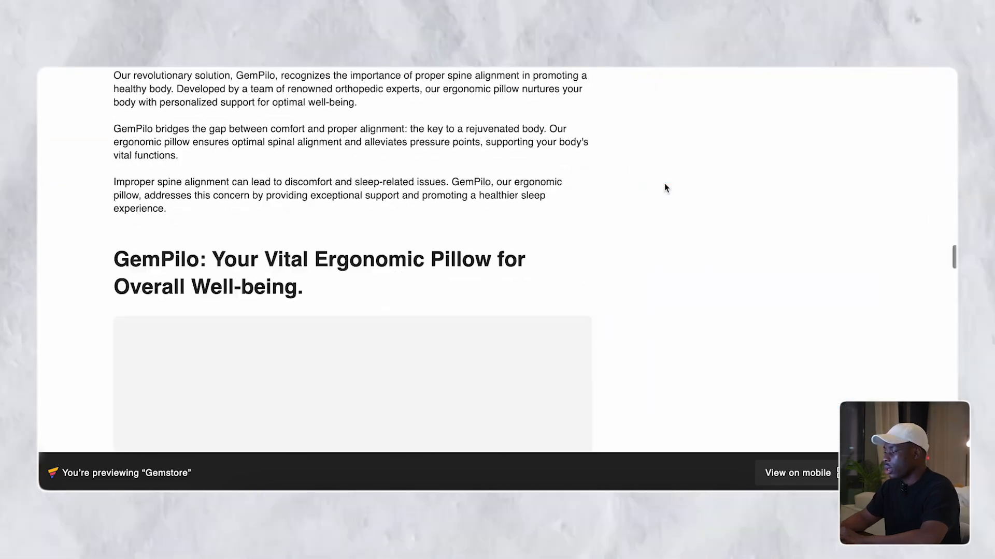
scroll(666, 188, down, 15)
scroll(666, 188, up, 20)
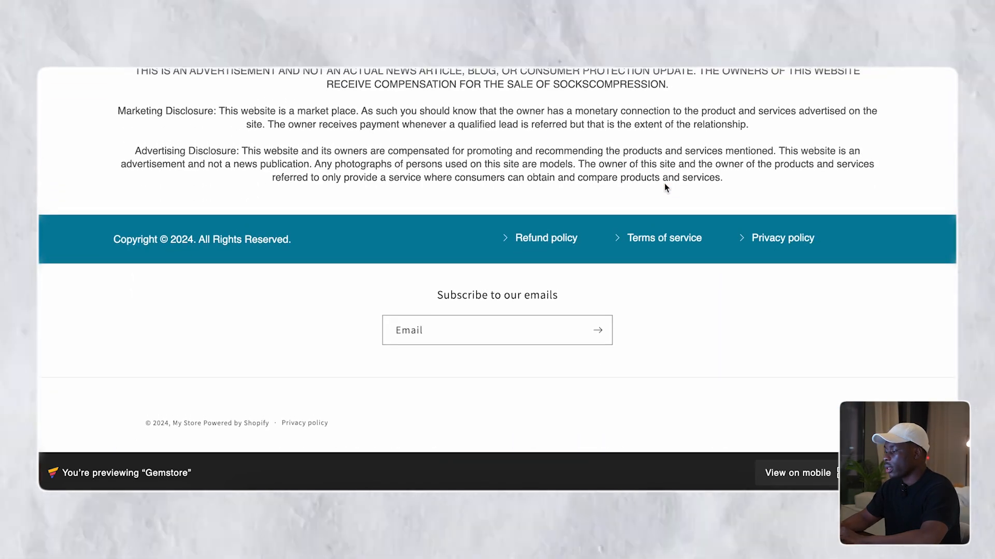
scroll(666, 187, up, 20)
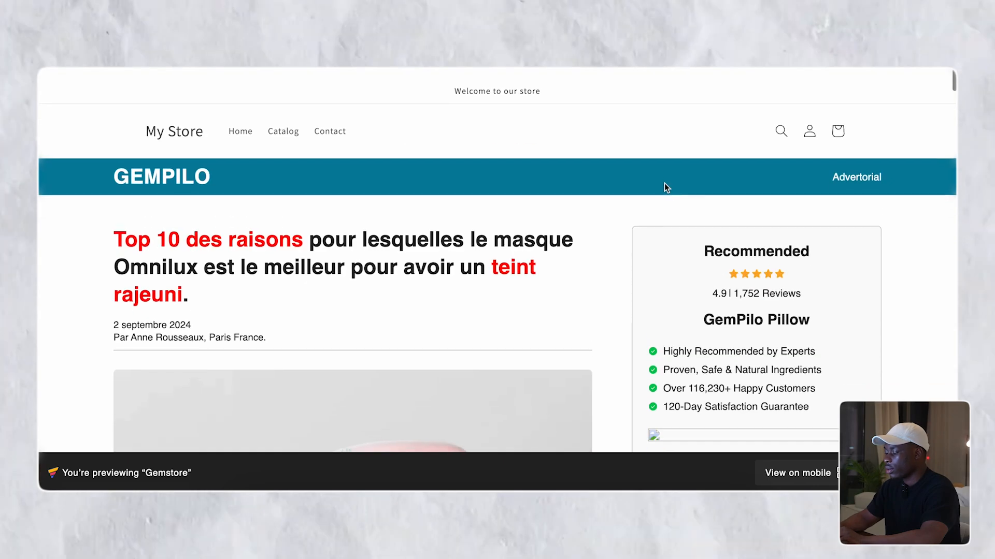
- View the page in DevTools' device toolbar at 400x581 and scroll the mobile layout
key(super+alt+i)
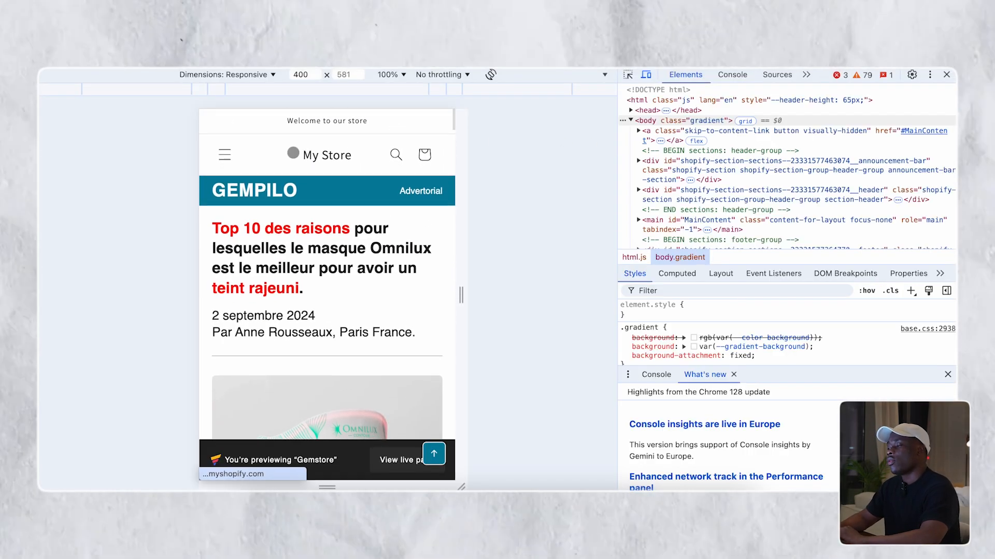
scroll(295, 124, down, 20)
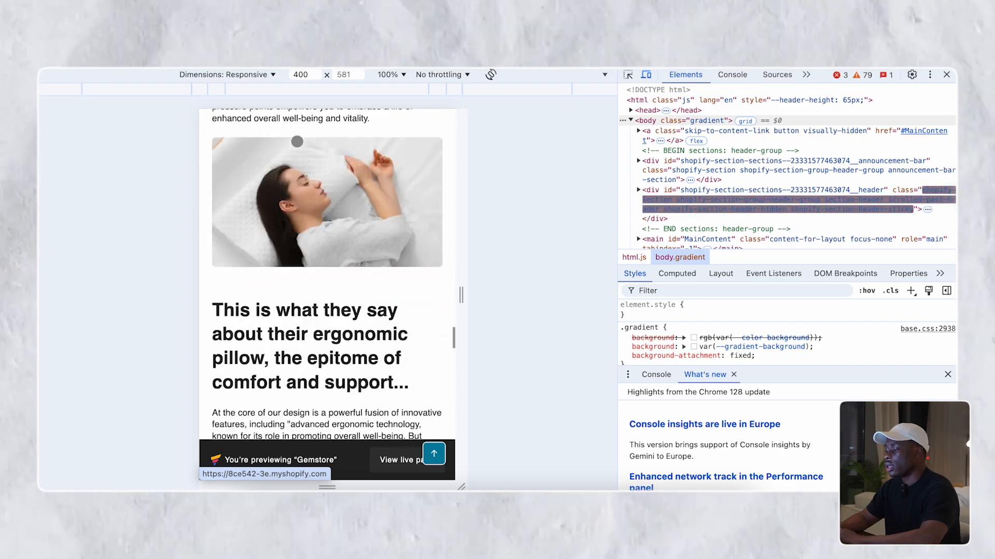
scroll(296, 140, down, 3)
scroll(324, 250, up, 10)
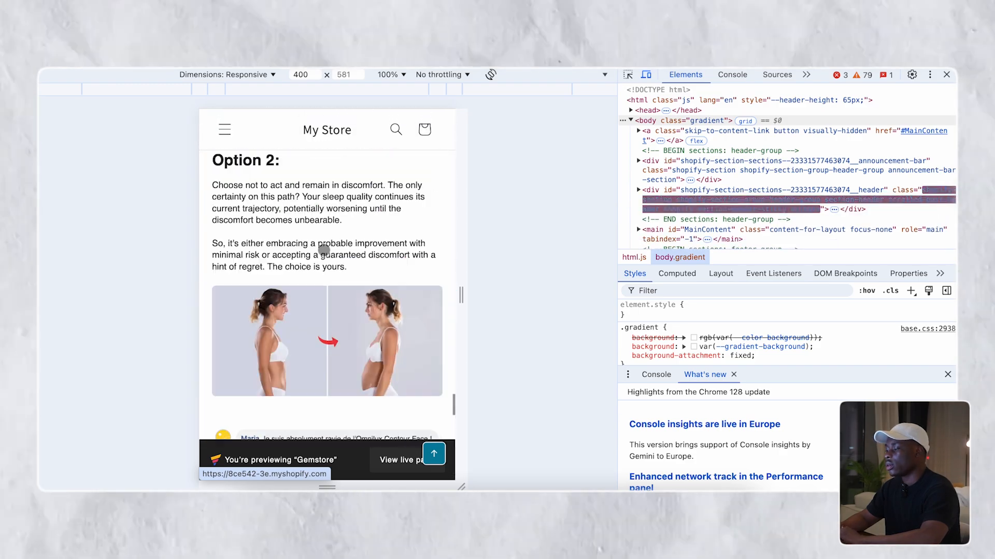
scroll(322, 251, down, 10)
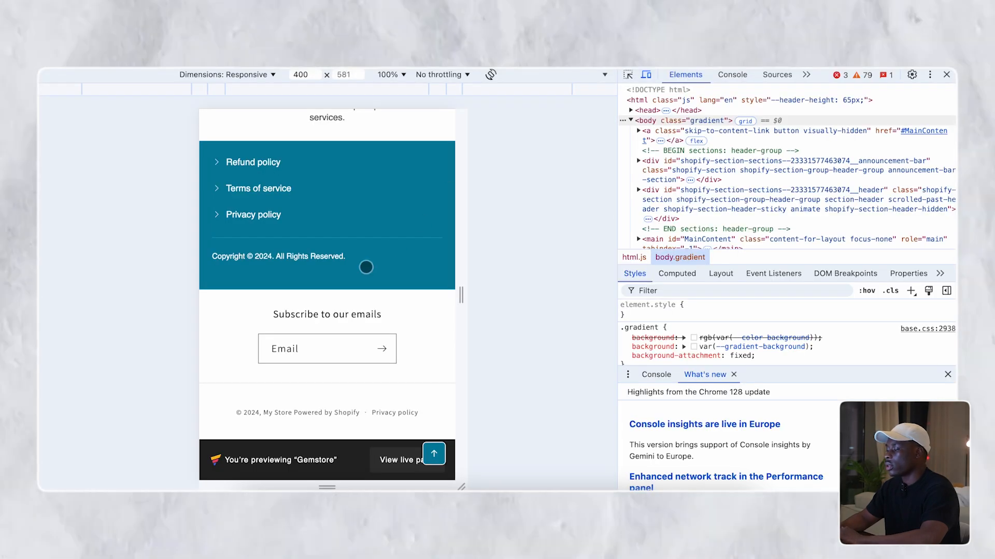
scroll(410, 345, up, 15)
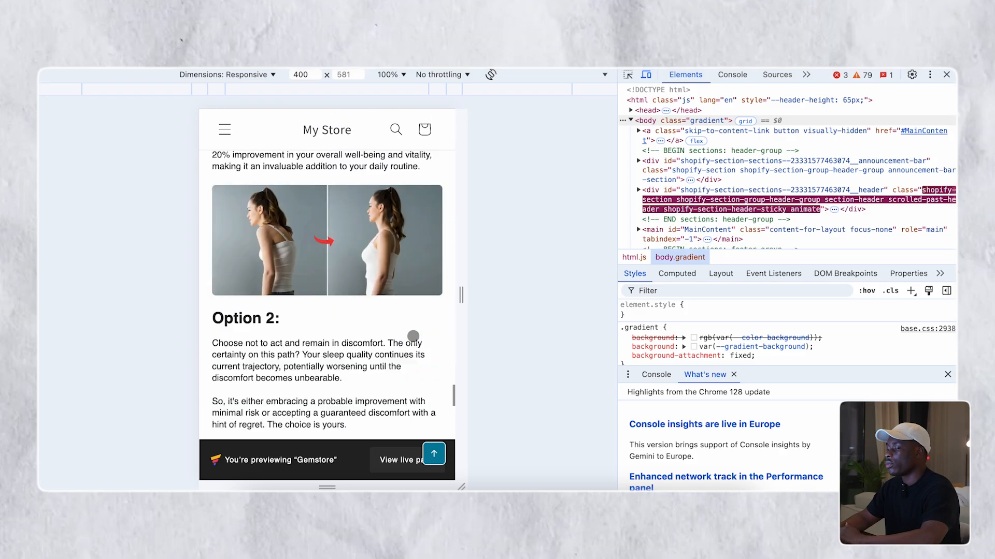
scroll(413, 336, up, 10)
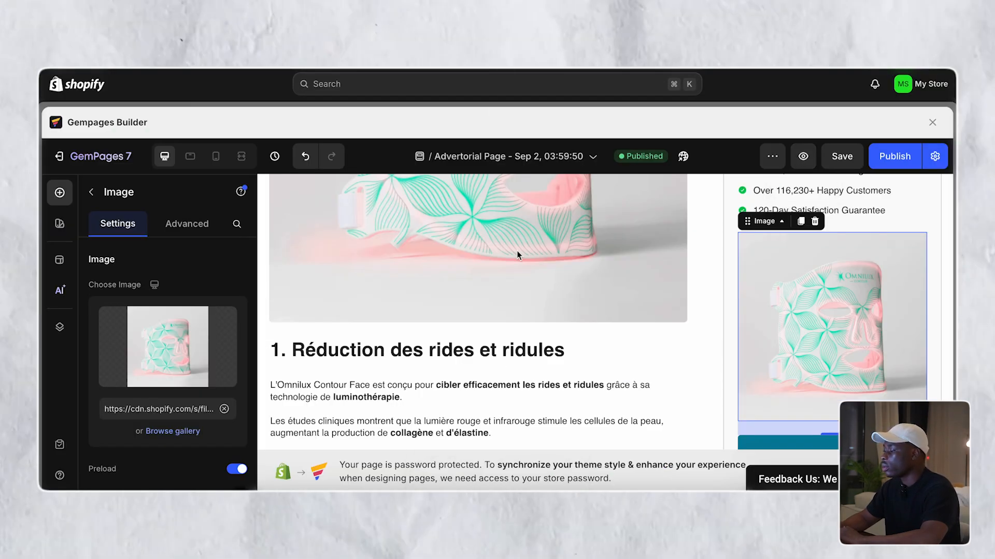
- Replace the top-banner brand text GEMPILO with OMNILUX
scroll(517, 250, up, 5)
click(318, 213)
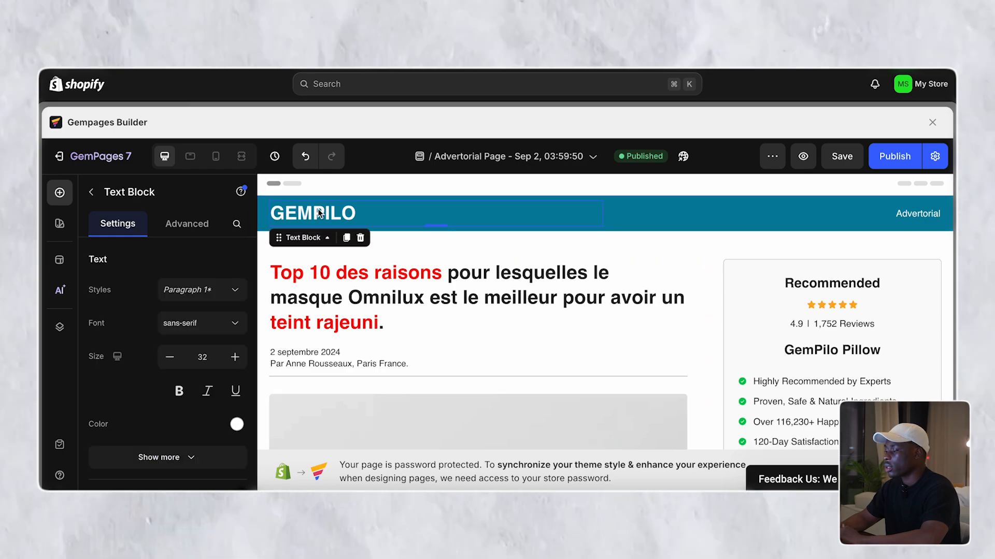
double_click(318, 213)
click(331, 216)
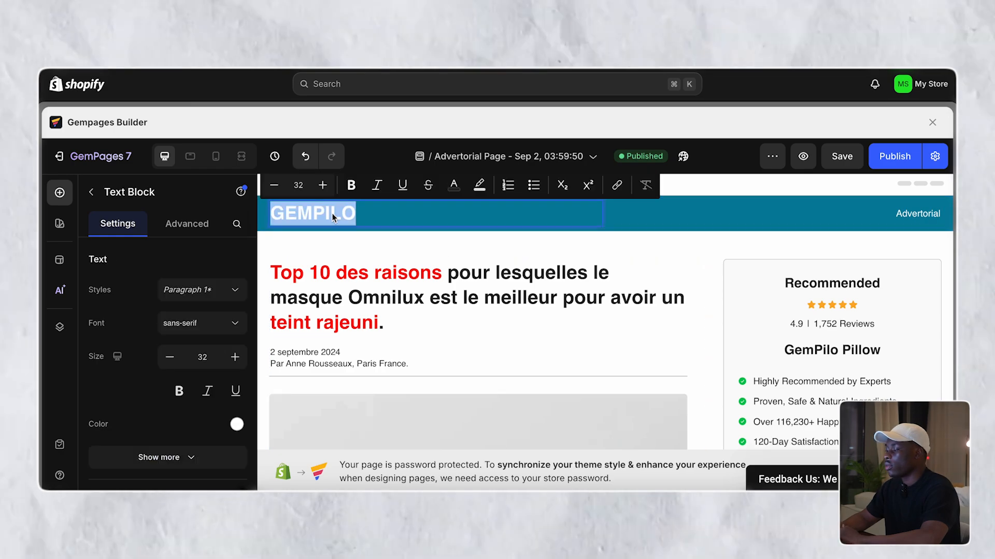
text(O)
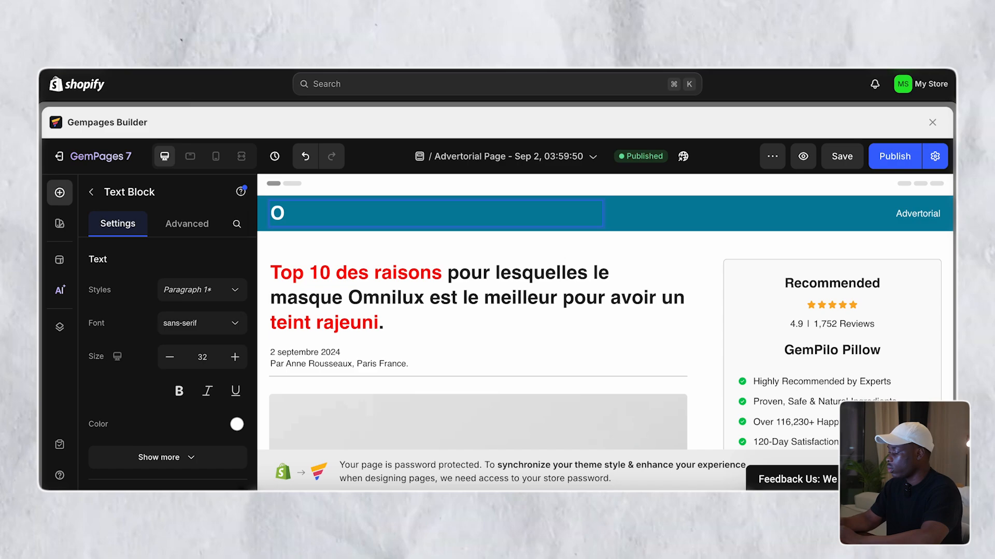
text(MNIO)
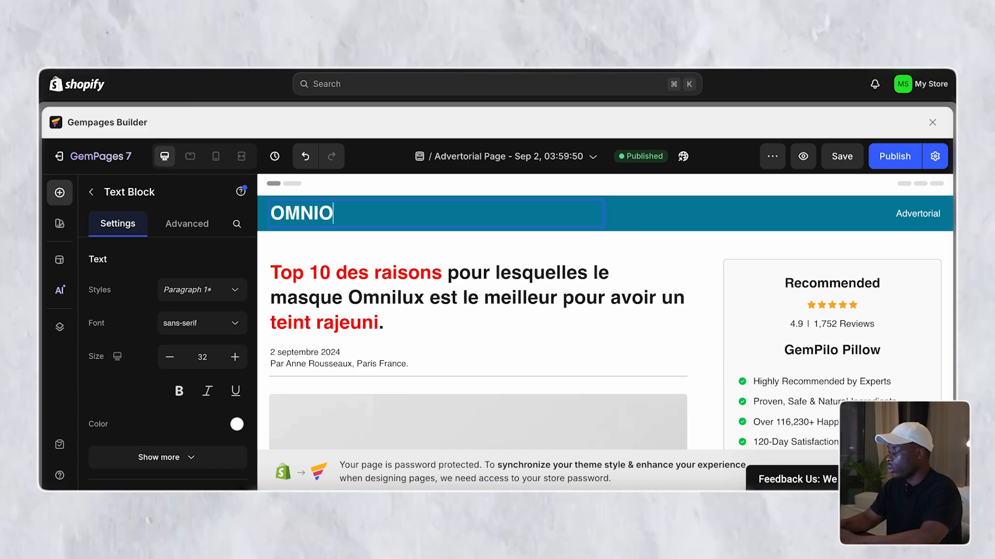
key(BackSpace)
text(LUX)
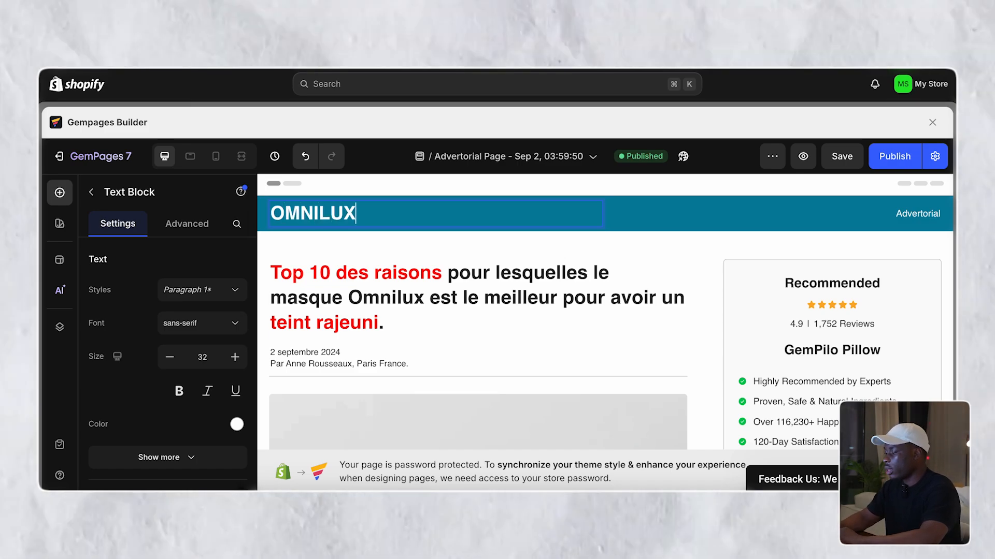
click(399, 242)
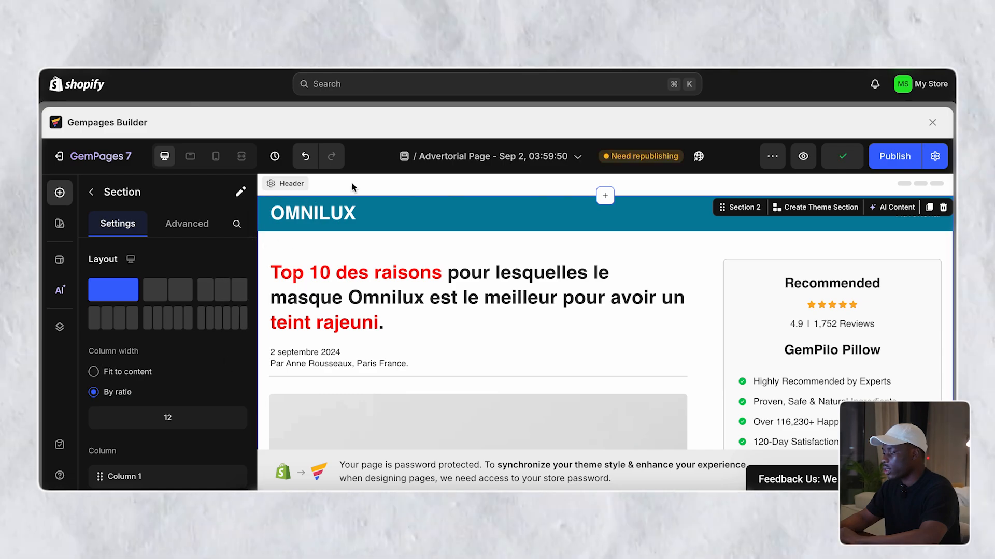
- Uncheck 'Use Shopify theme header and footer' in Publish Settings and republish the page
click(292, 182)
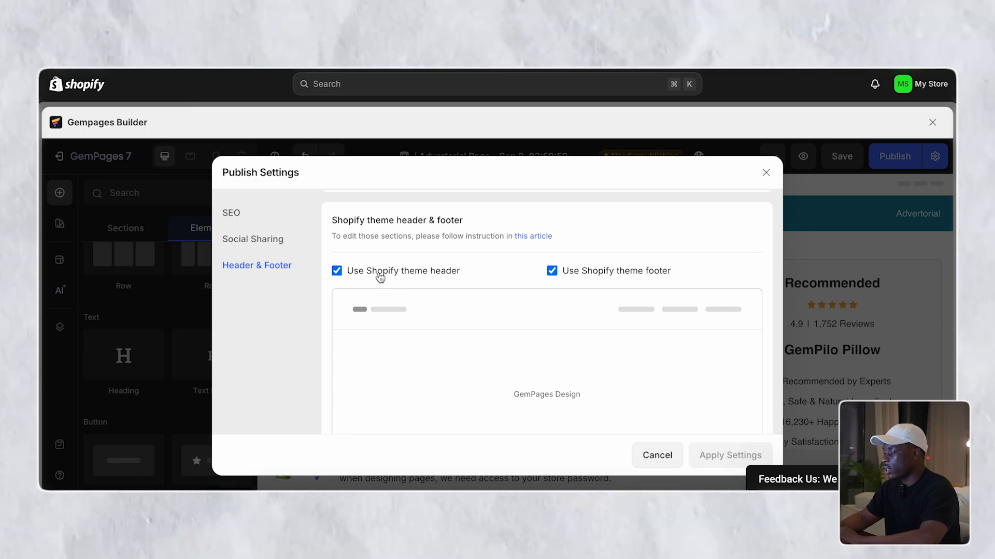
click(379, 274)
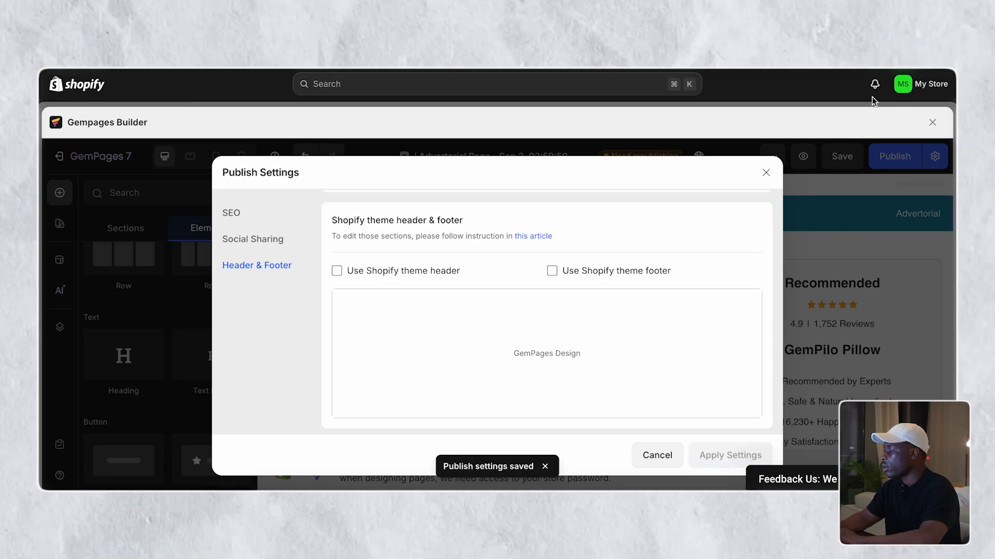
click(766, 173)
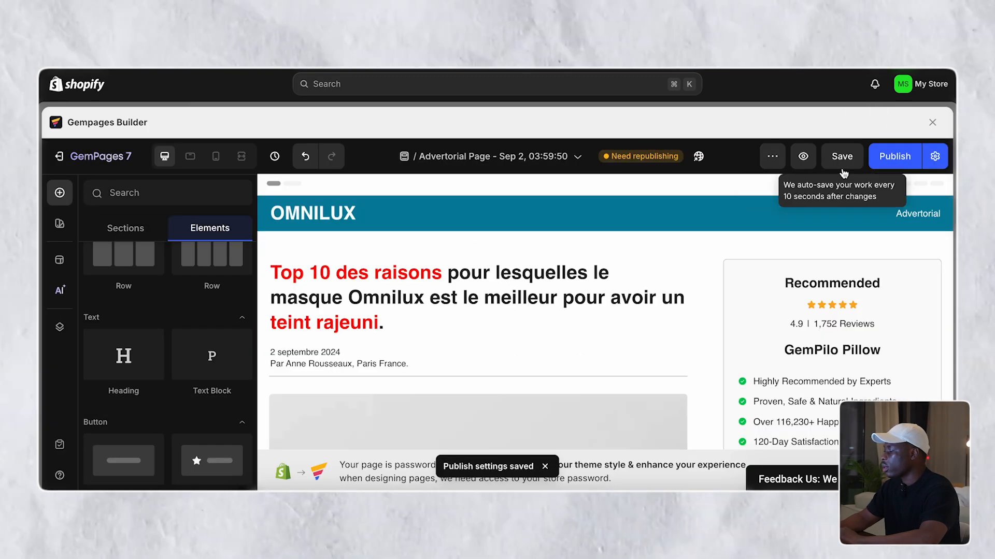
click(887, 165)
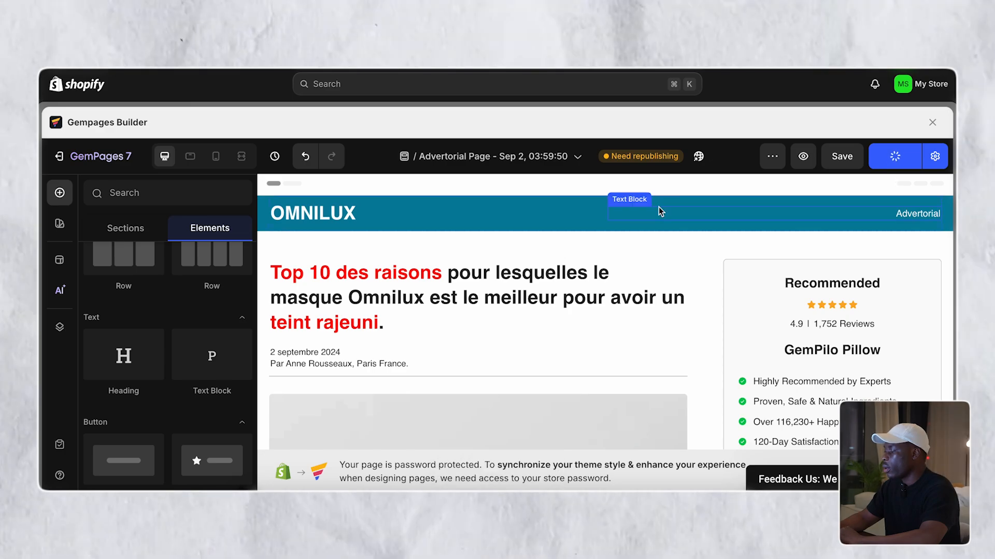
scroll(659, 210, down, 15)
scroll(660, 210, down, 20)
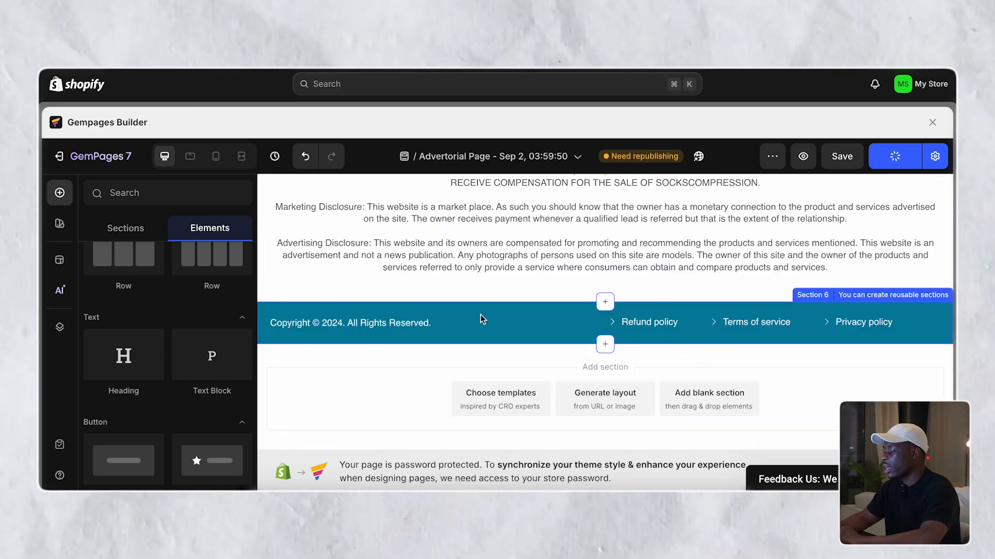
click(481, 315)
scroll(539, 277, up, 2)
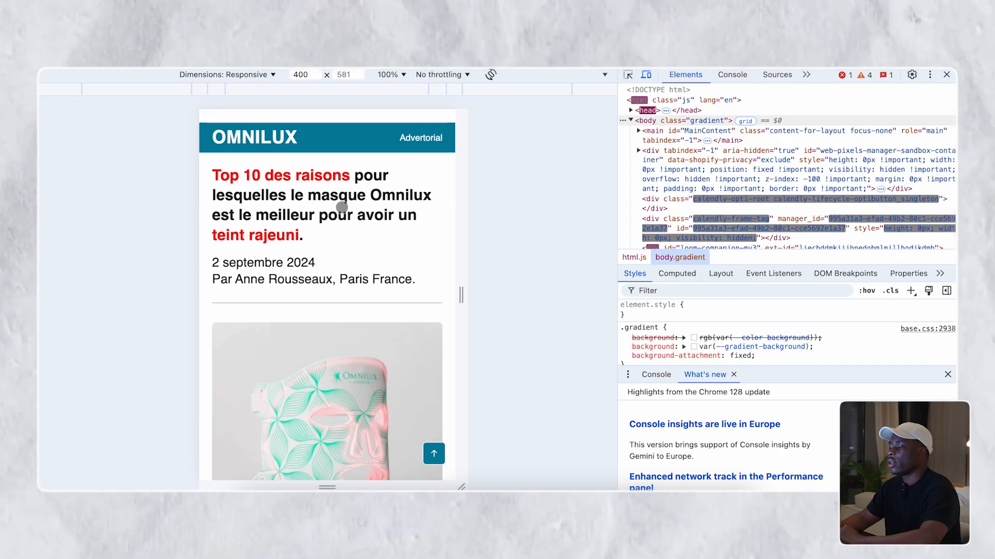
- Scroll the mobile storefront preview to confirm the OMNILUX banner appears without the store header
scroll(342, 207, down, 20)
scroll(342, 207, down, 20)
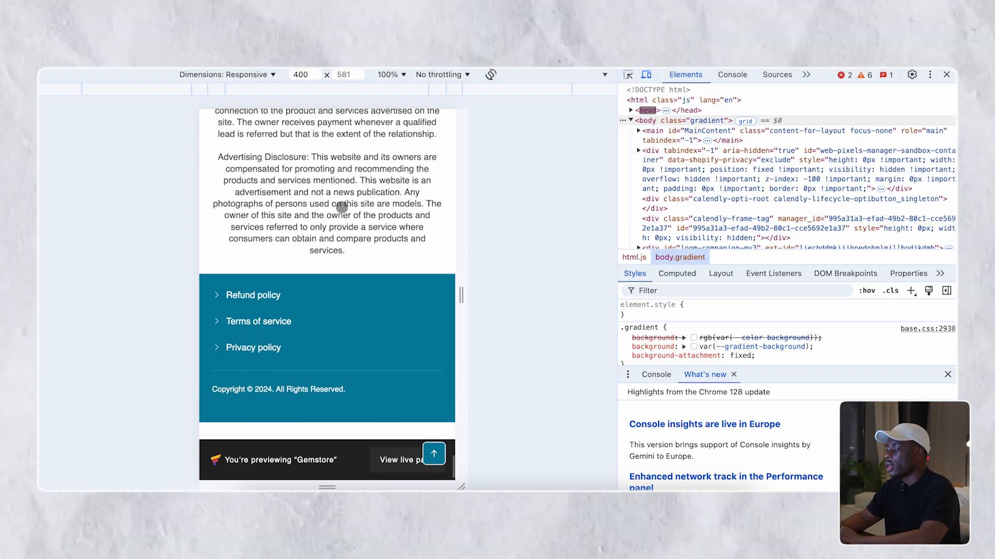
scroll(342, 208, up, 20)
scroll(342, 207, up, 15)
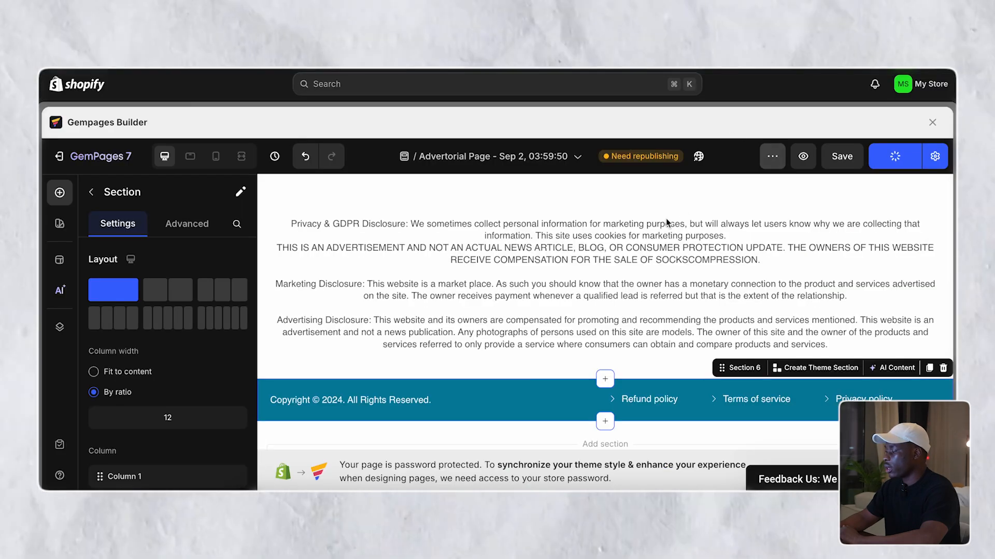
scroll(666, 221, up, 20)
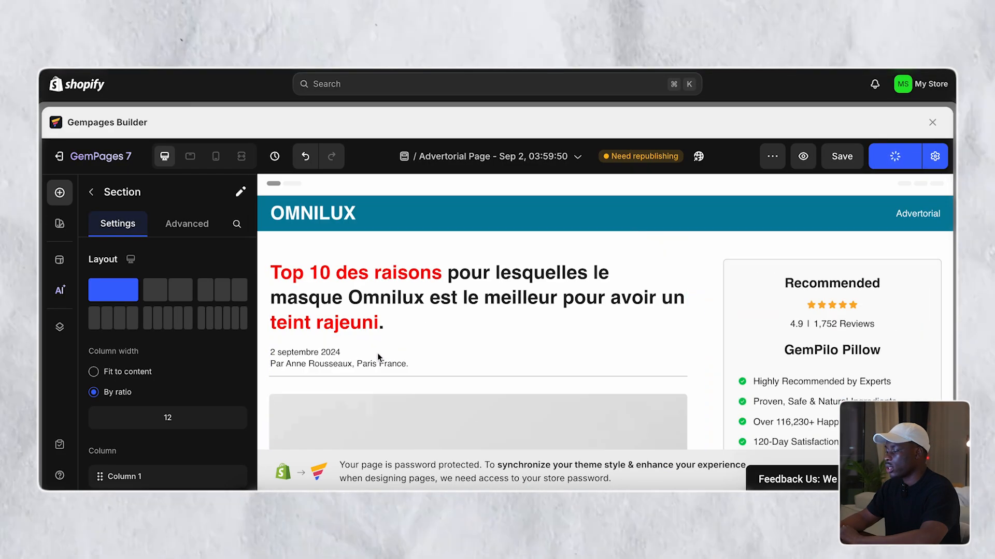
- In mobile view, reduce the date-and-author line from size 20 to 15 and publish
click(375, 355)
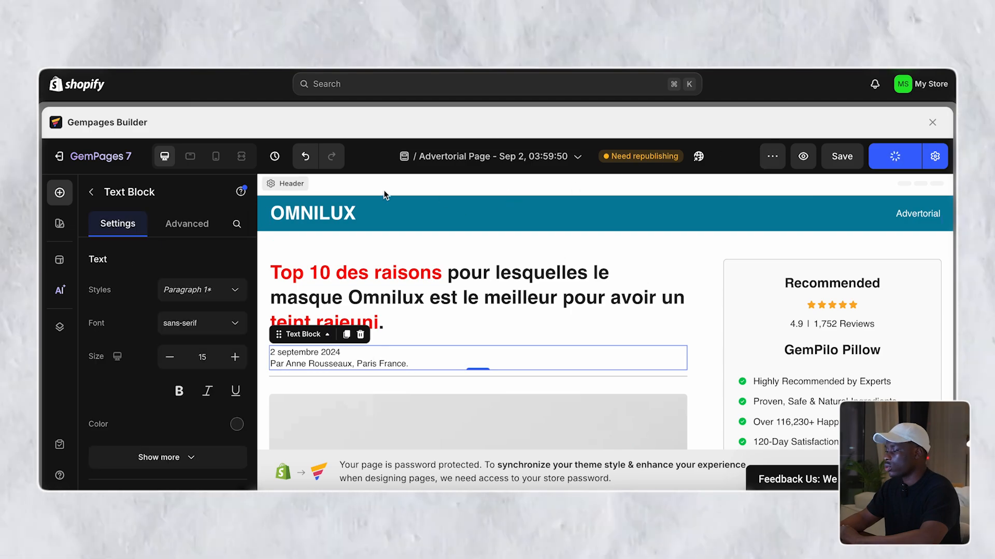
click(216, 156)
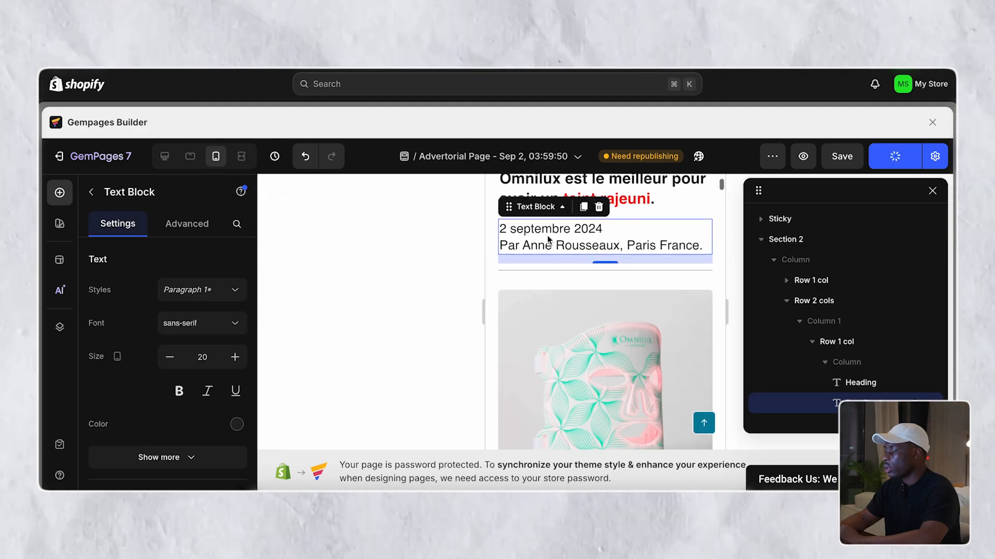
click(171, 357)
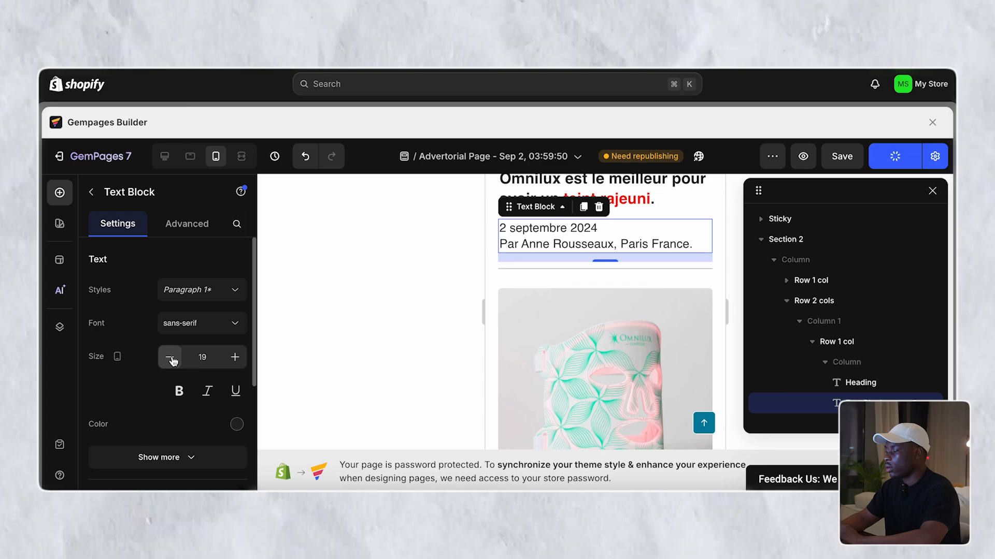
click(170, 358)
click(171, 358)
click(171, 358)
click(171, 357)
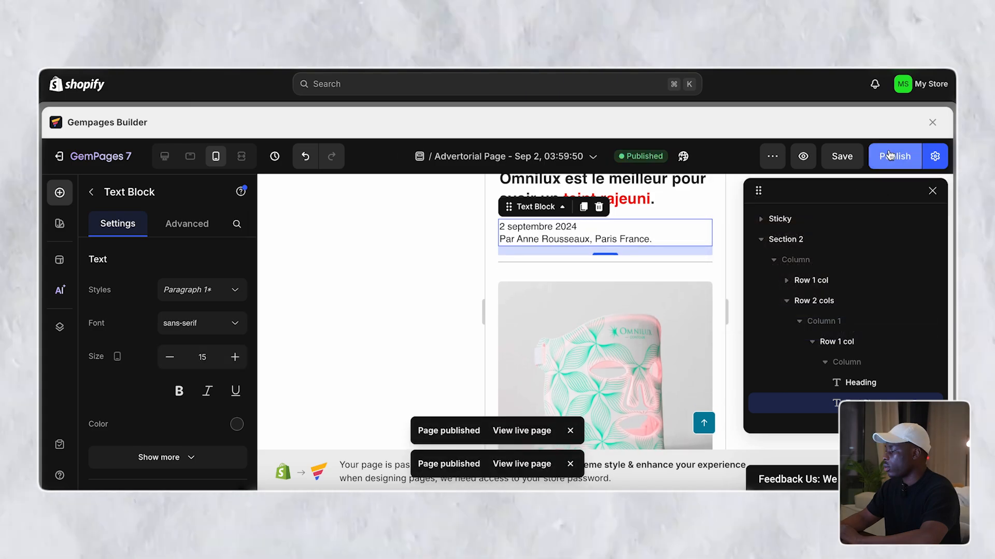
click(894, 156)
scroll(590, 223, down, 5)
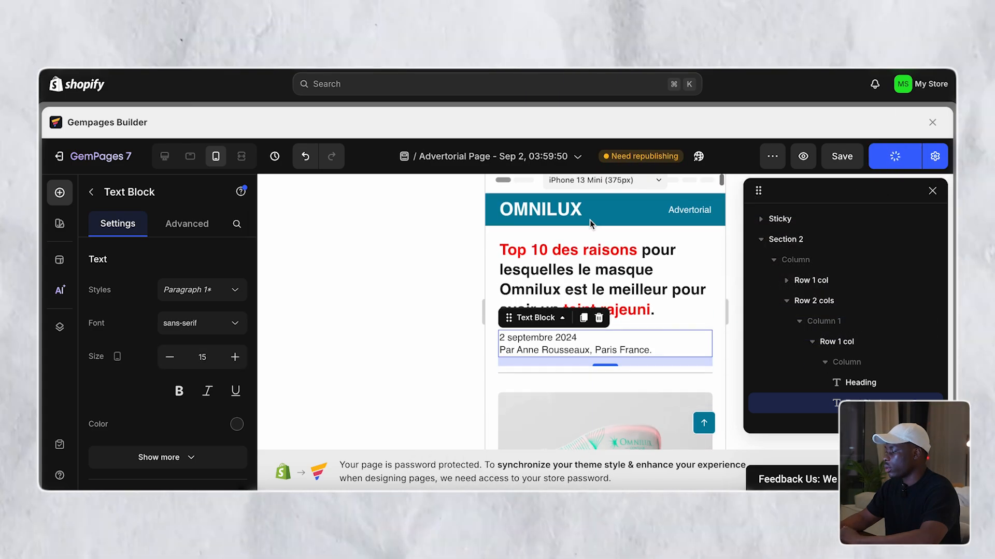
scroll(589, 219, up, 15)
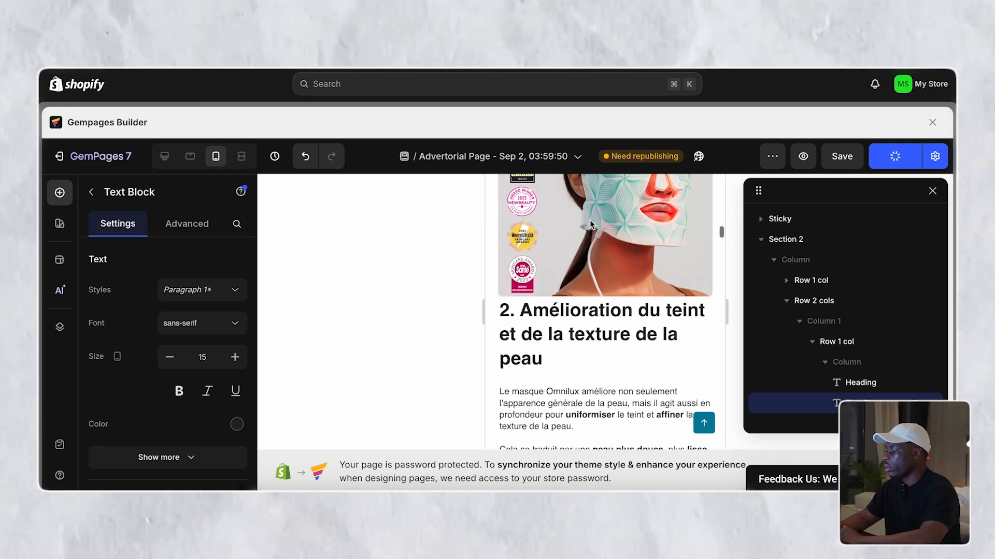
scroll(590, 220, down, 15)
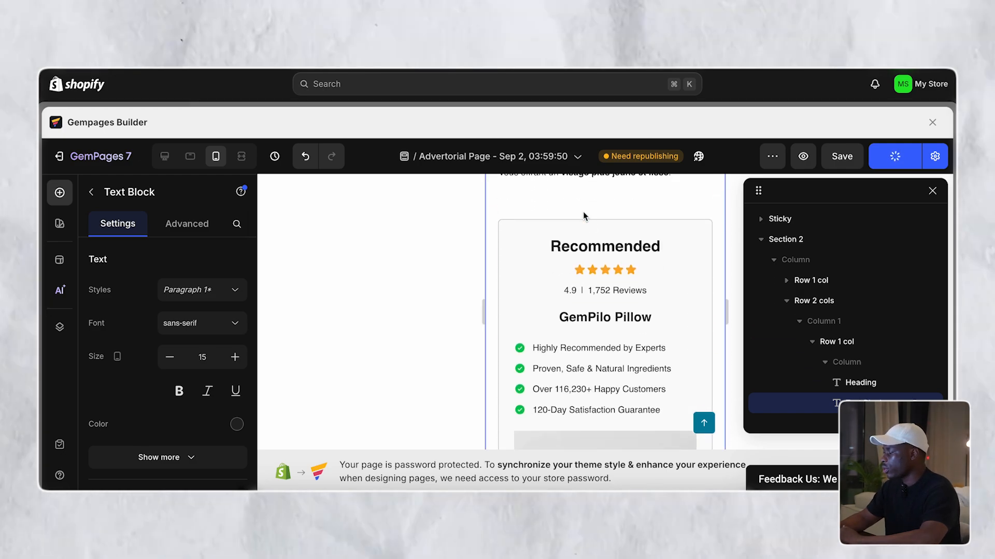
scroll(609, 210, down, 2)
scroll(583, 181, up, 1)
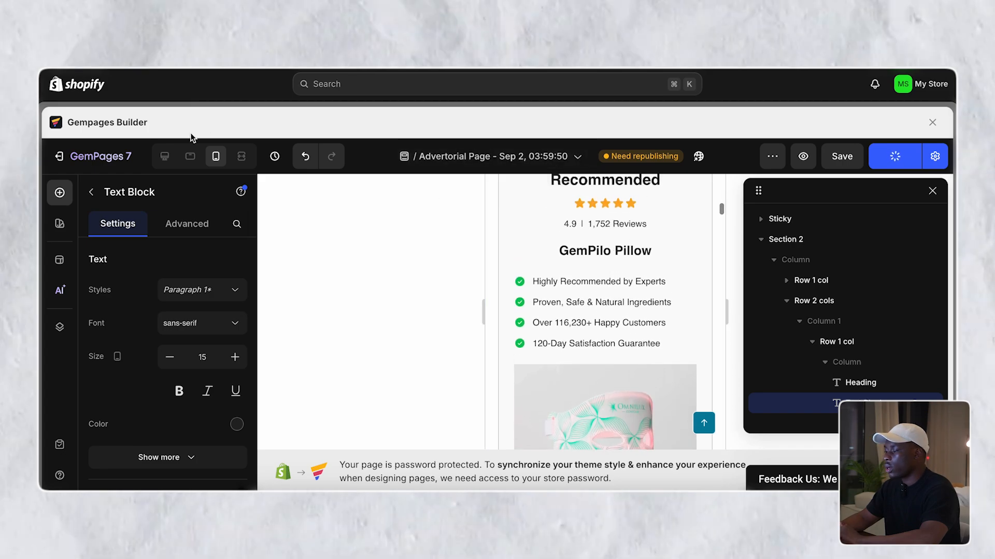
- Compare the page in desktop and mobile layouts, scrolling down to the Recommended card
click(162, 157)
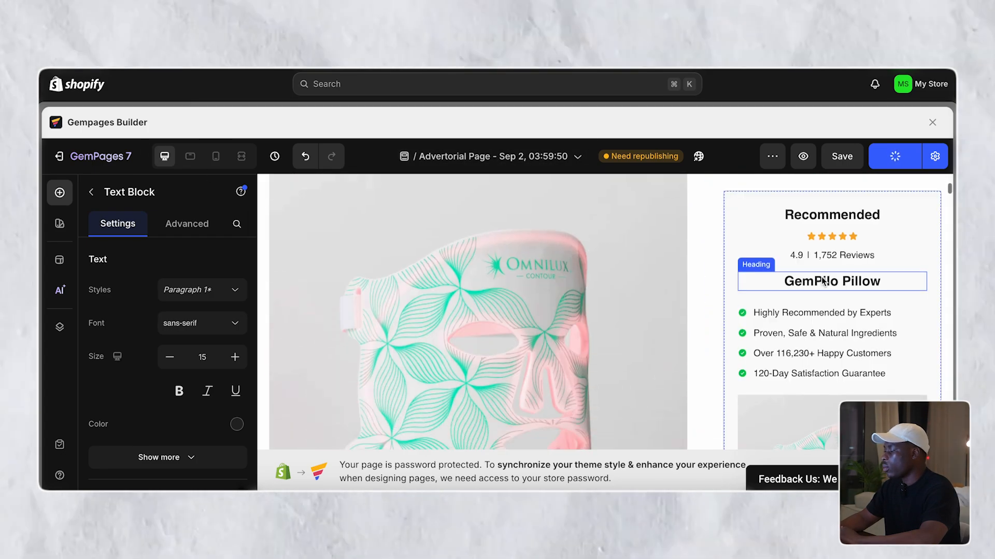
scroll(808, 313, down, 4)
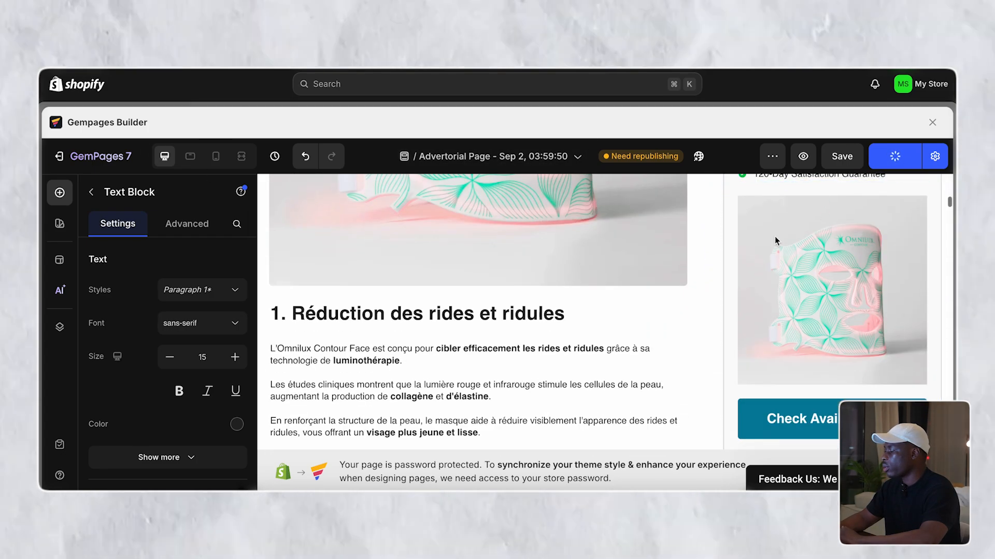
scroll(776, 255, up, 5)
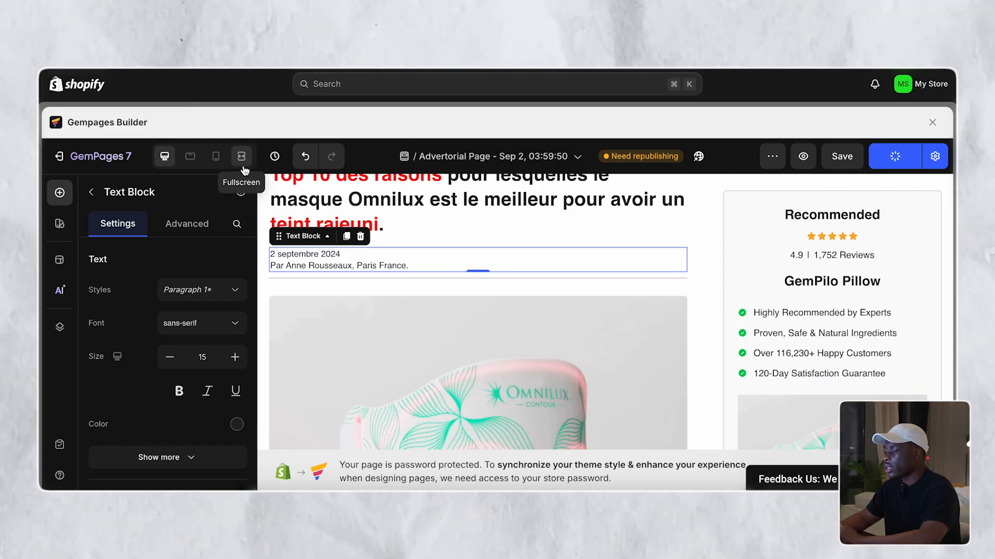
click(216, 156)
scroll(526, 280, down, 10)
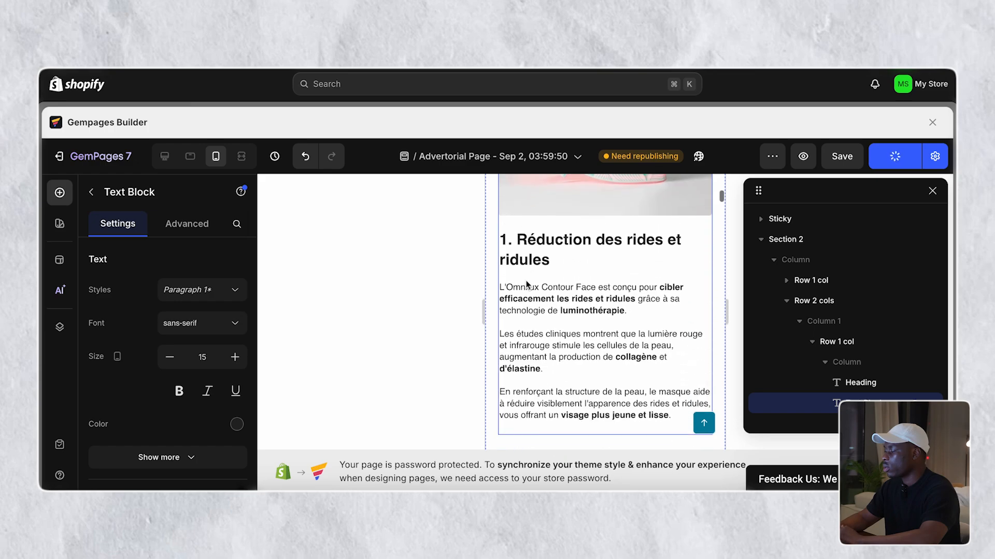
scroll(526, 281, down, 6)
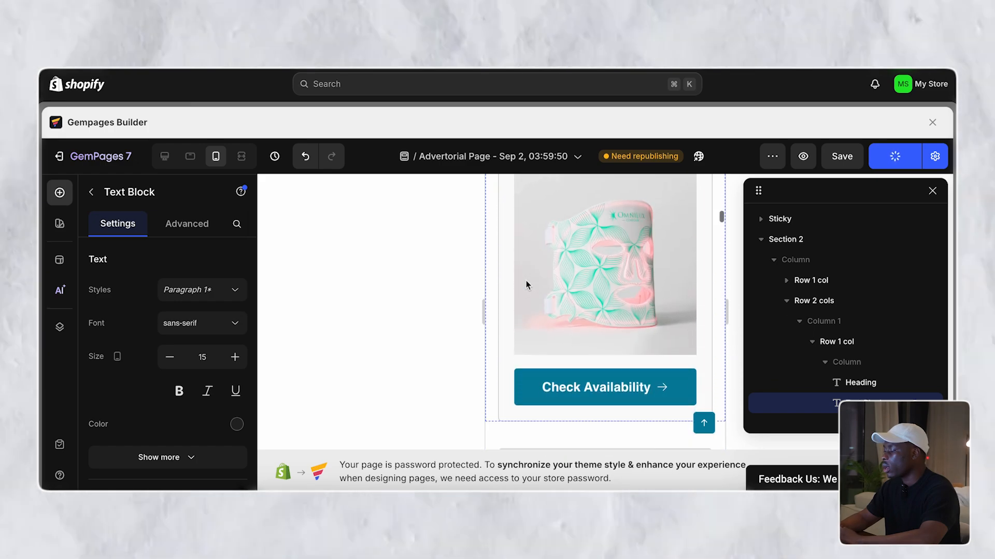
- Switch off Display on Mobile for the Recommended GemPilo Pillow row and republish
click(505, 291)
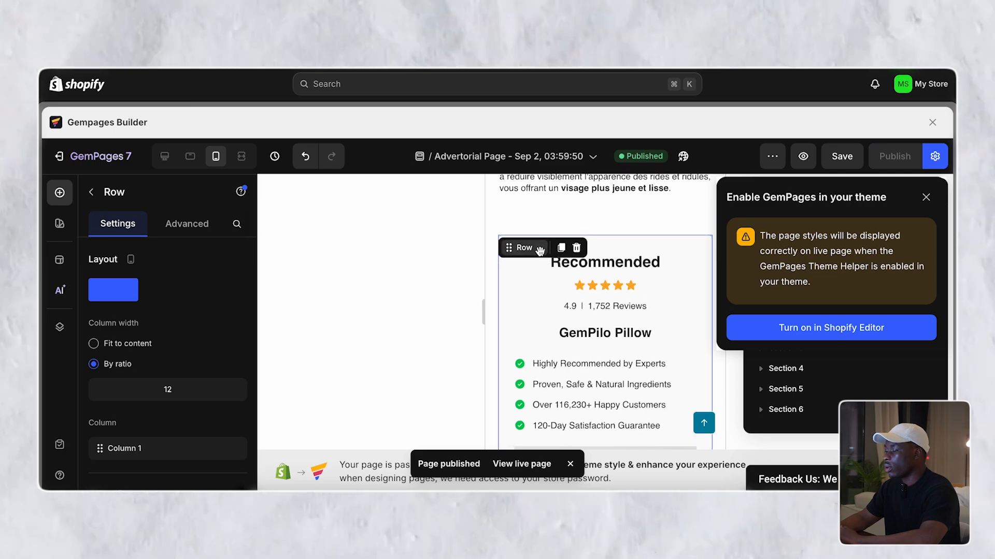
click(194, 227)
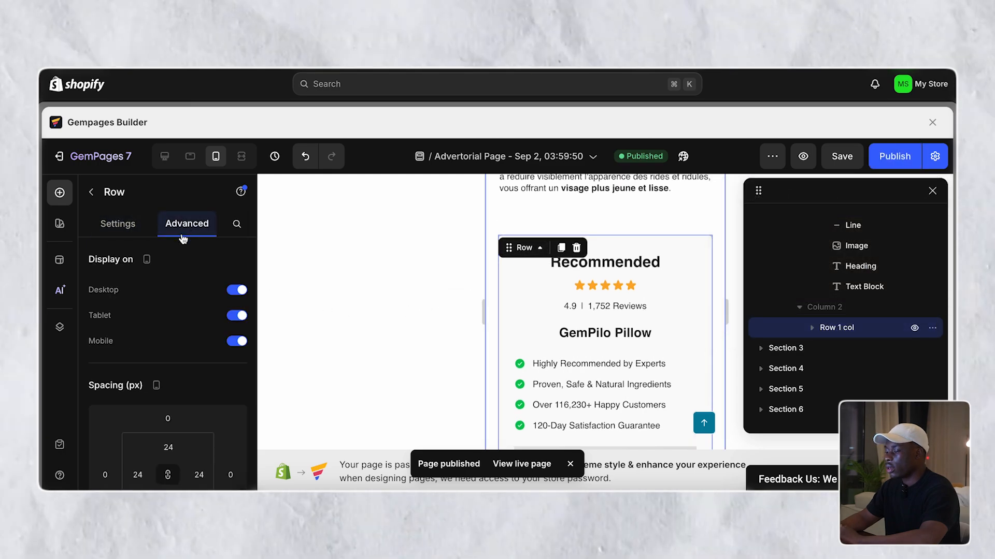
scroll(167, 315, down, 1)
scroll(167, 315, up, 1)
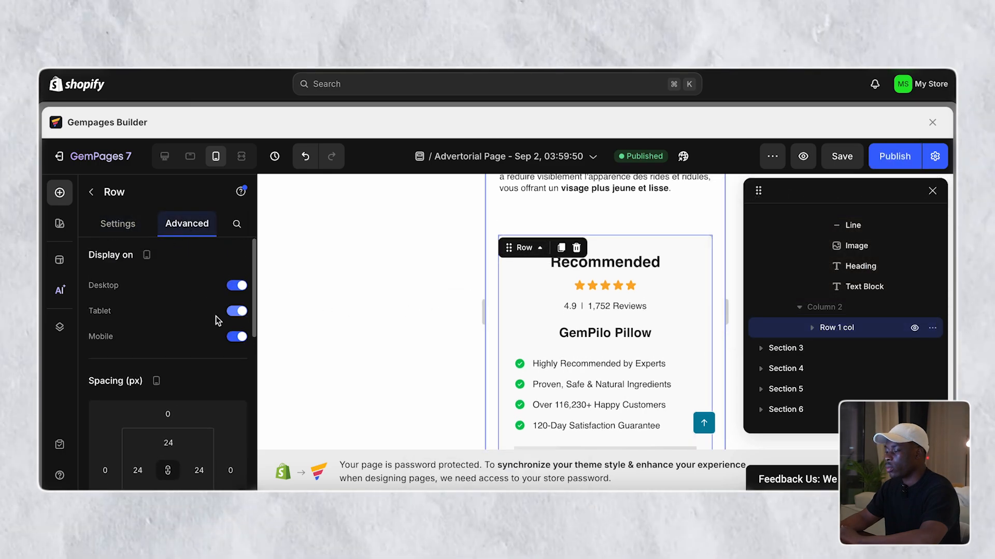
click(237, 338)
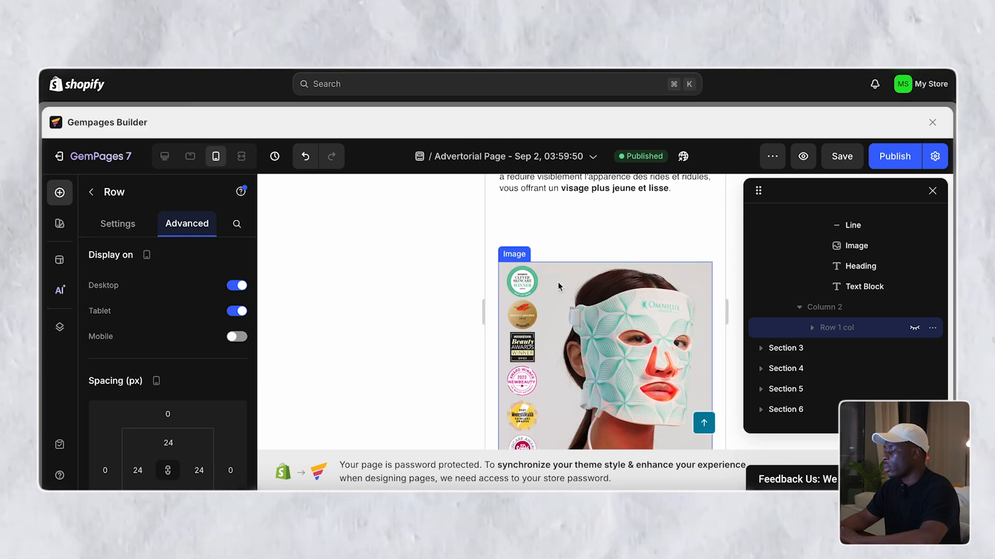
scroll(557, 281, up, 10)
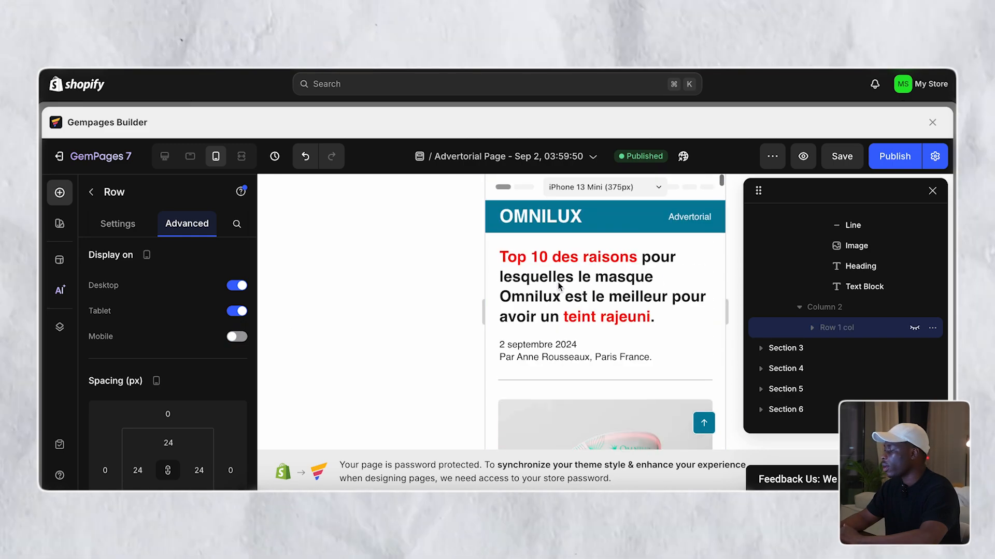
click(890, 156)
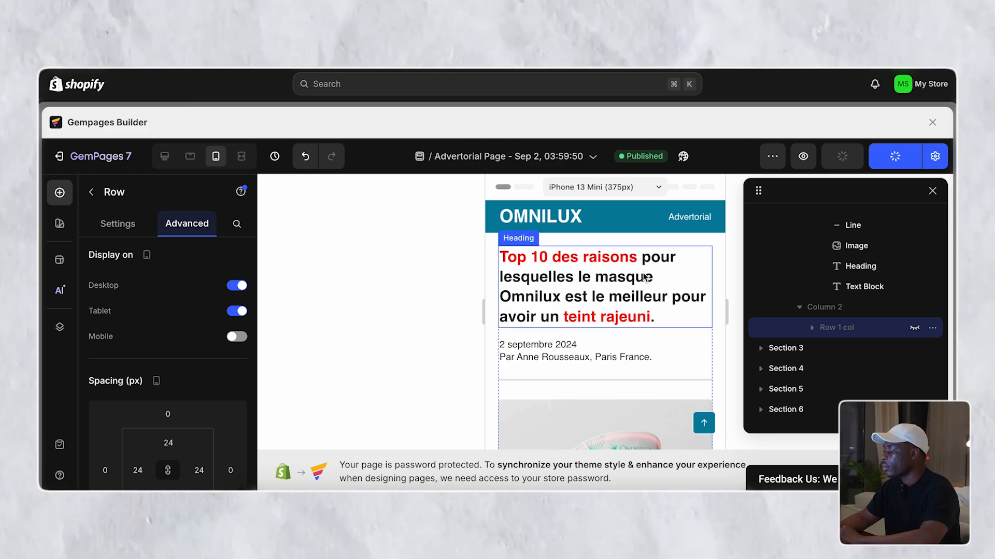
scroll(644, 277, down, 10)
click(589, 300)
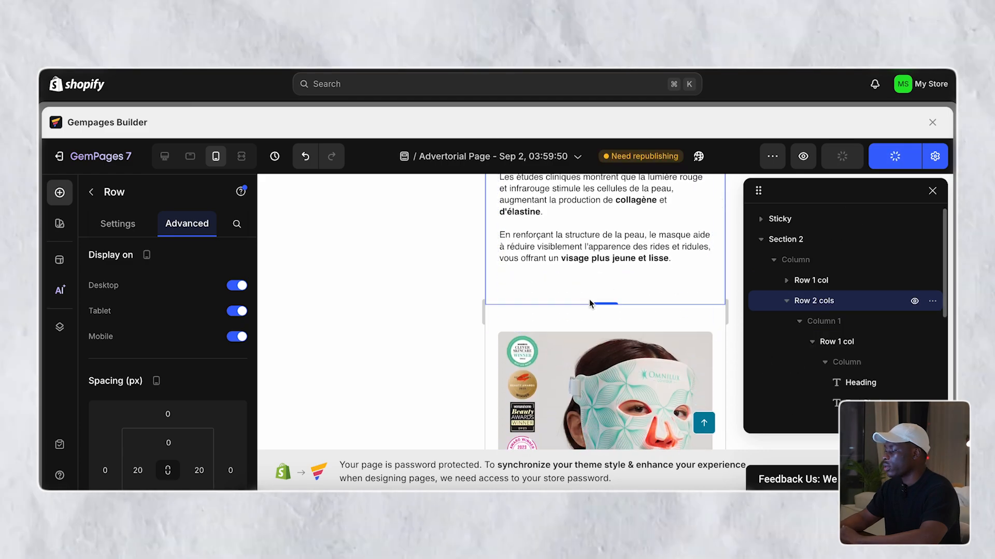
- Set Section 2's bottom padding from 42 to 0
click(623, 260)
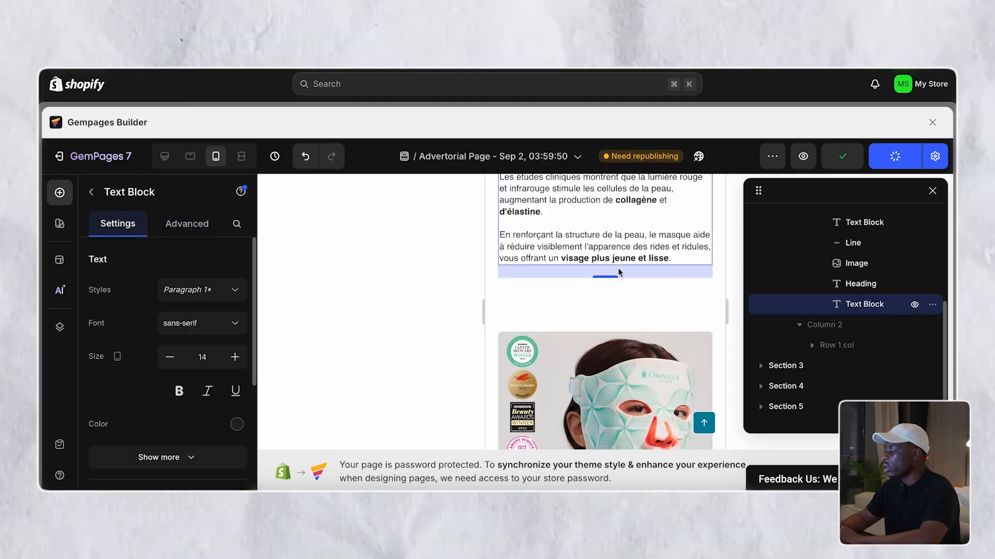
click(592, 311)
click(575, 299)
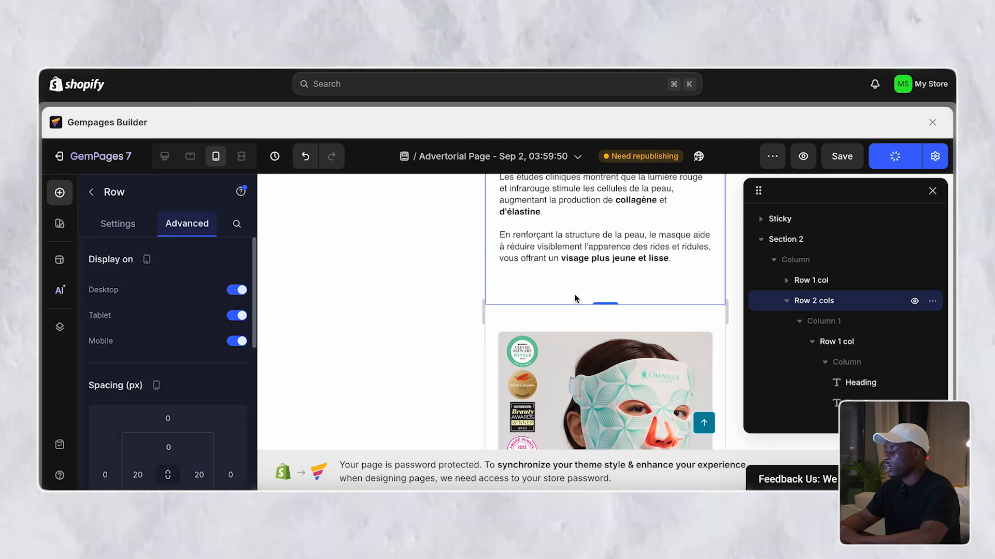
scroll(190, 363, down, 3)
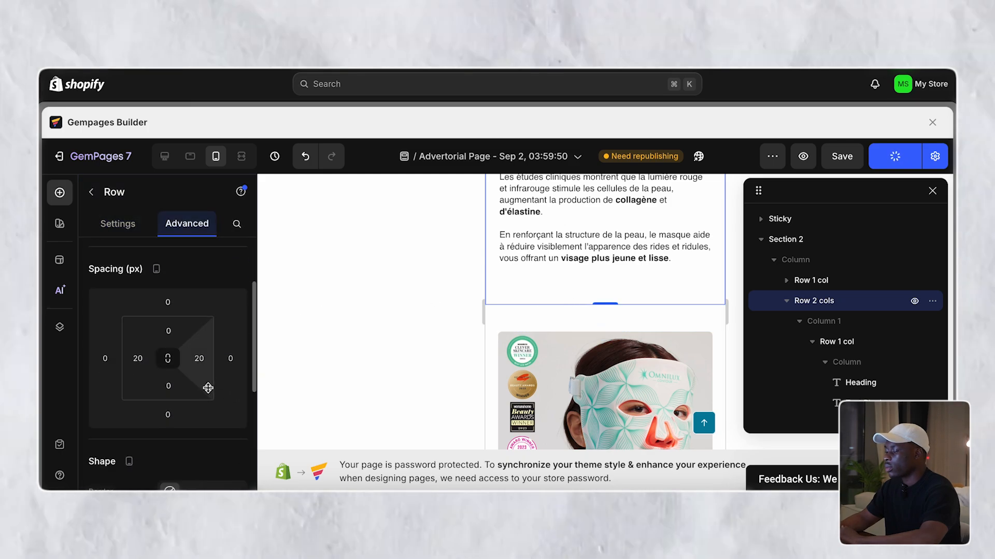
scroll(522, 285, up, 3)
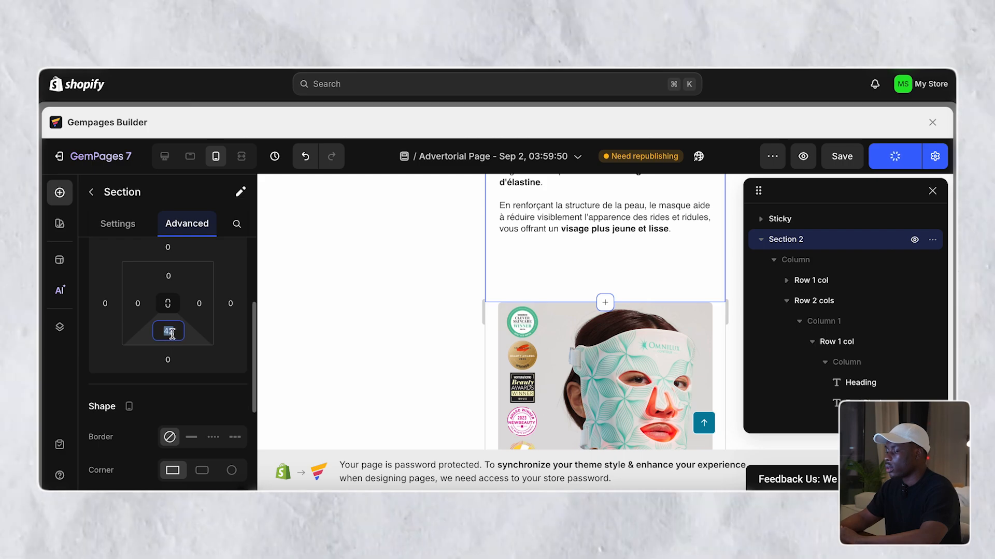
click(172, 333)
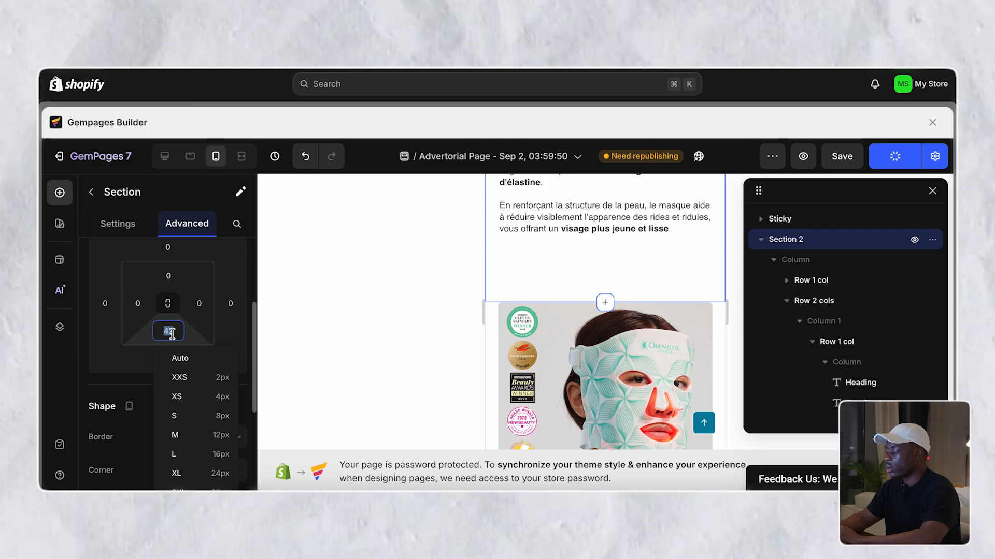
text(0)
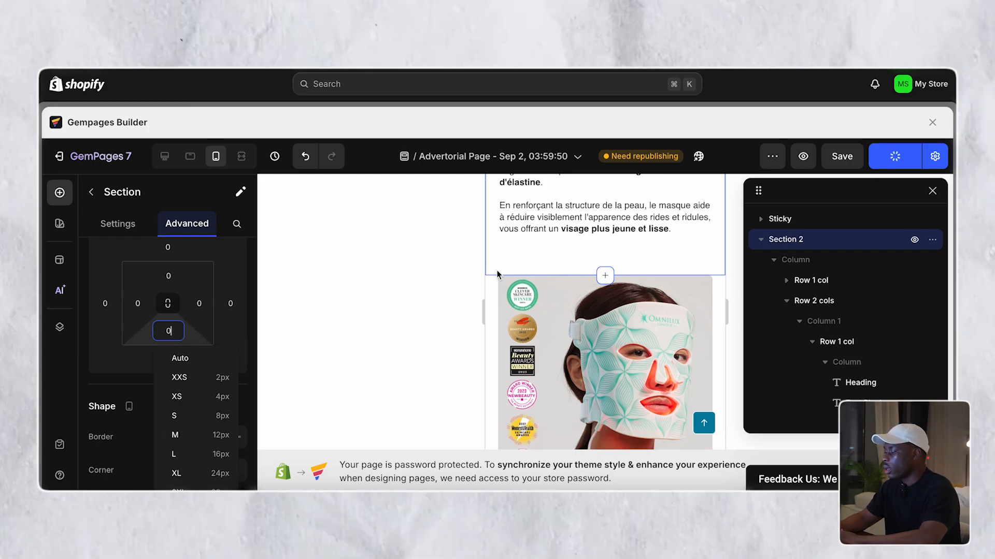
- Set the bottom padding of the nested Row 1 col holding the article to 0
click(503, 260)
click(558, 241)
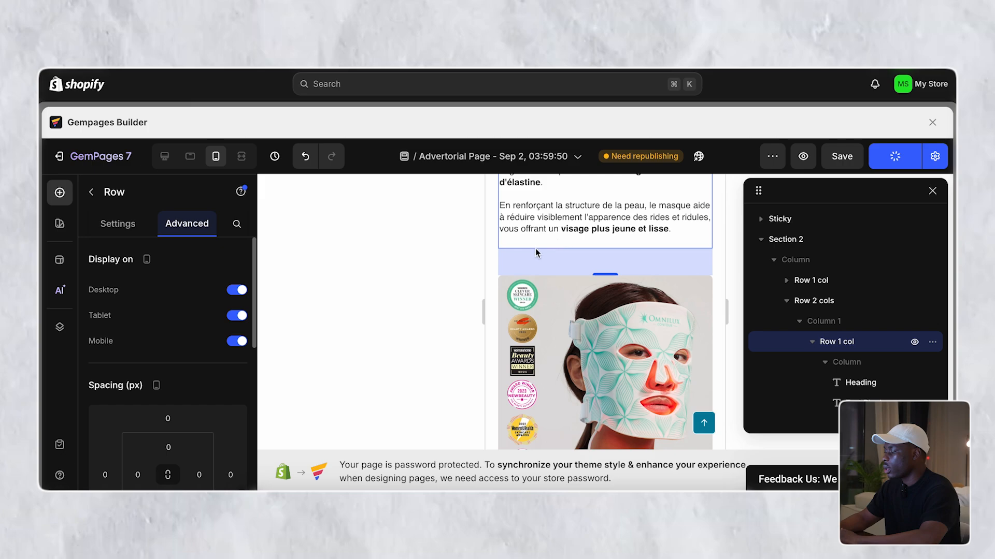
scroll(183, 344, down, 3)
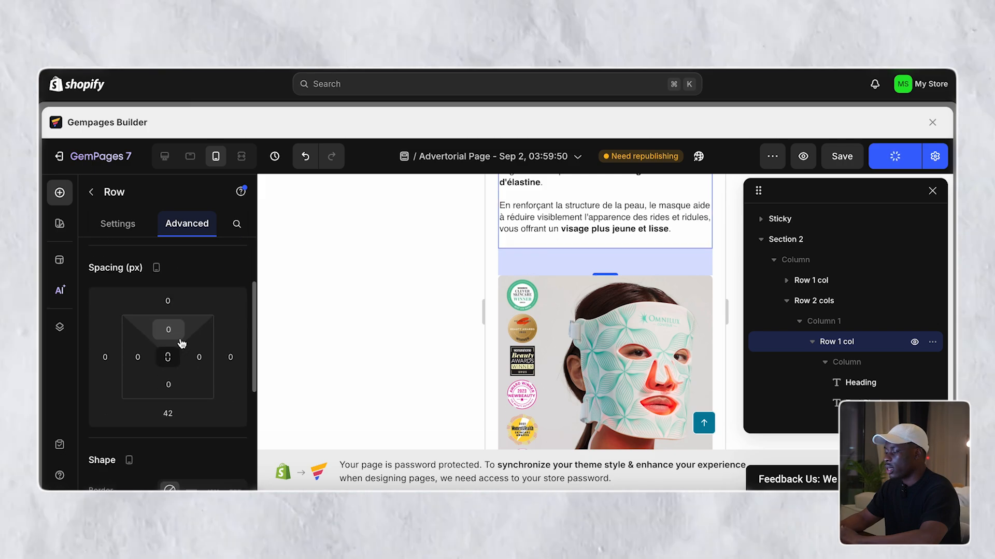
text(0)
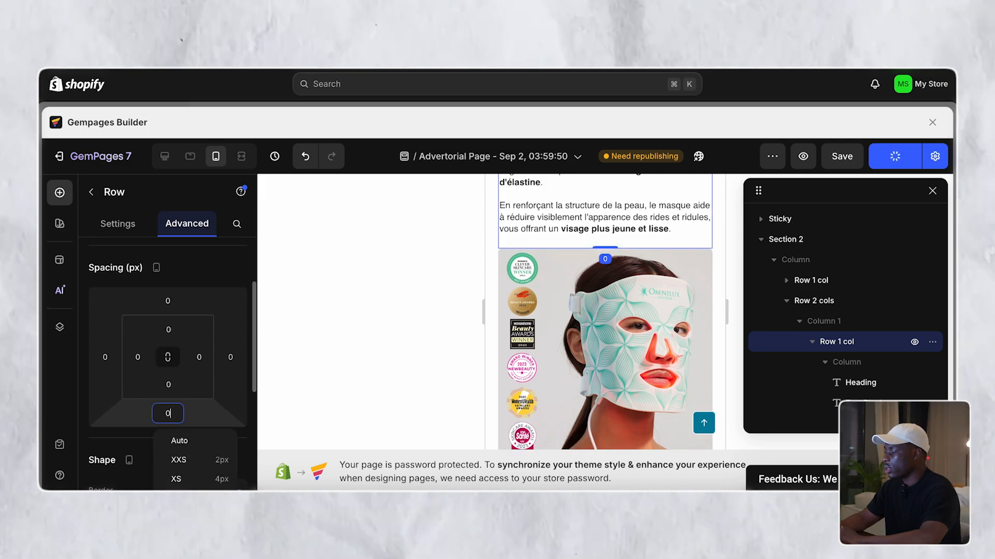
click(486, 263)
scroll(492, 267, up, 10)
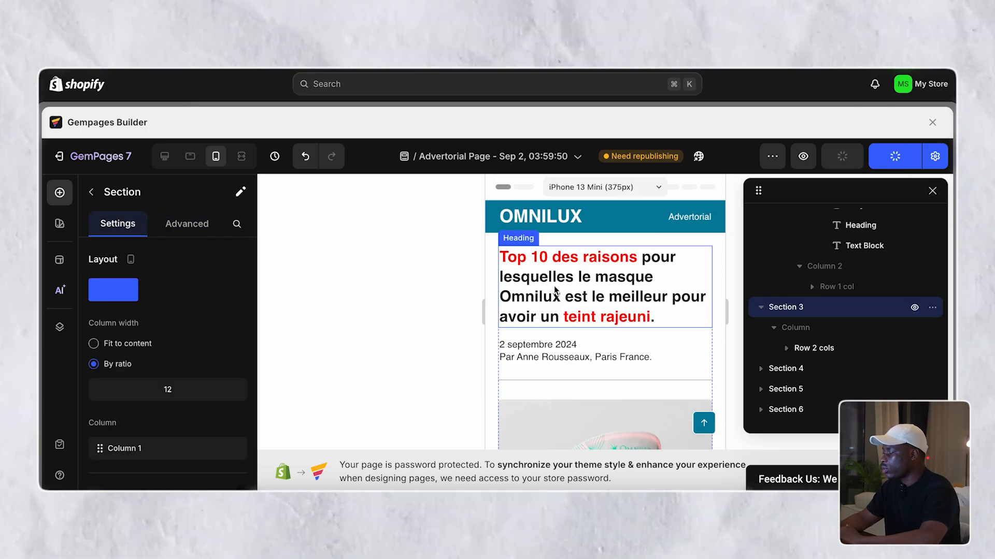
- Place the cursor in the title heading just before 'pour avoir'
scroll(554, 286, down, 5)
scroll(554, 286, up, 6)
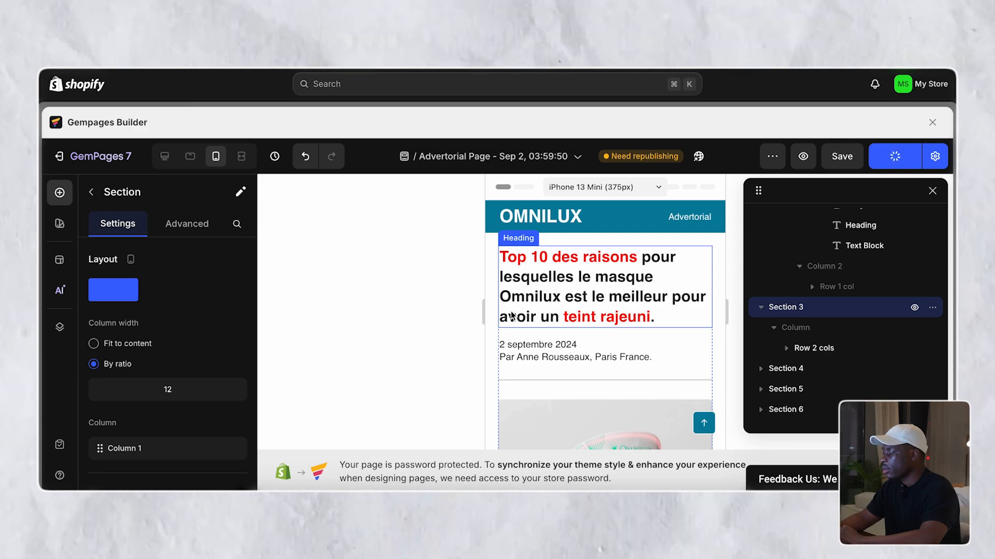
click(675, 300)
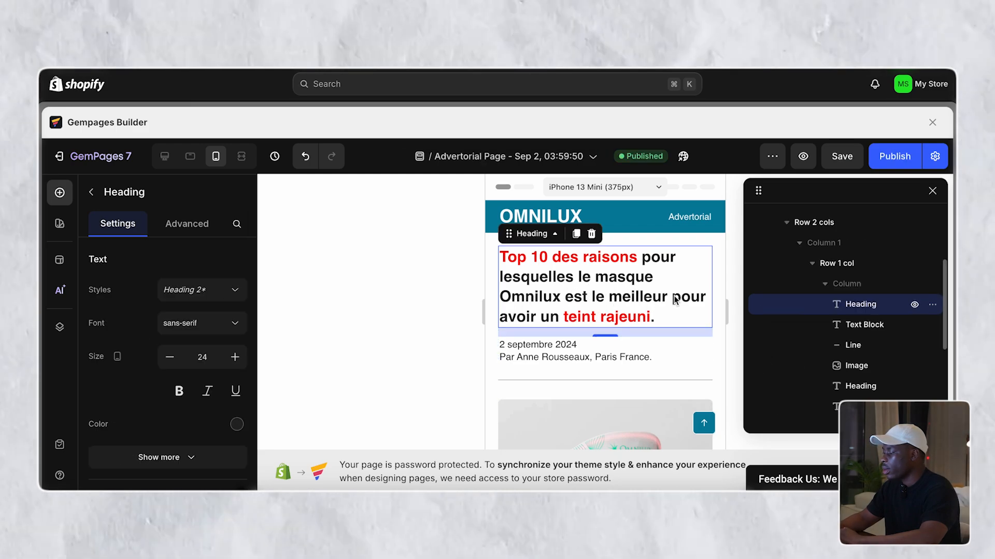
click(675, 300)
- Insert the missing word 'masque' into the title heading
text(masque)
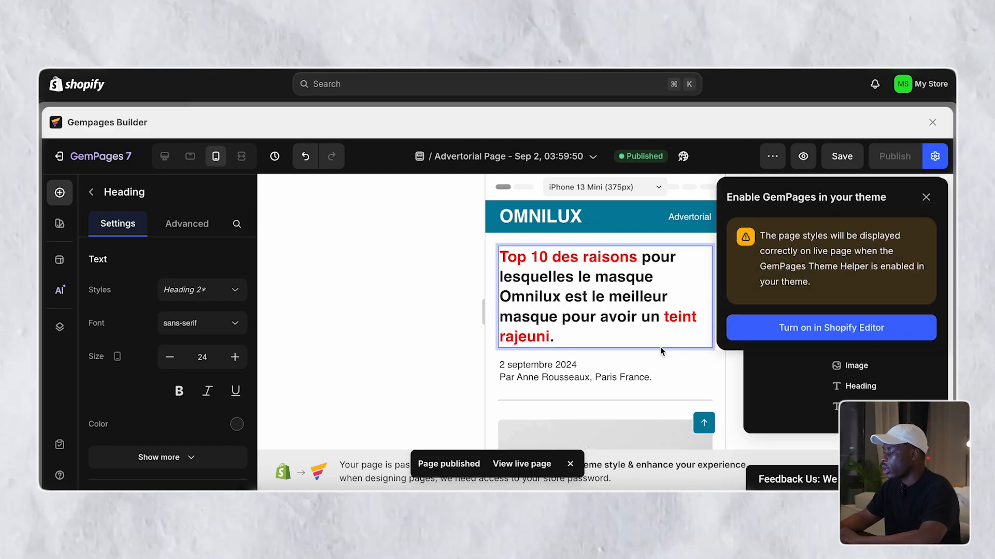
scroll(657, 351, down, 3)
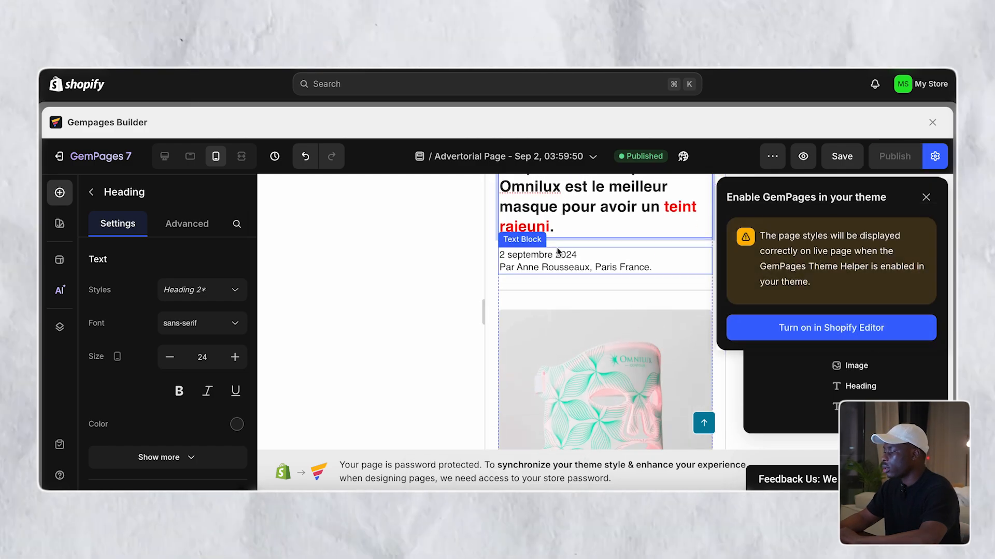
scroll(616, 270, down, 5)
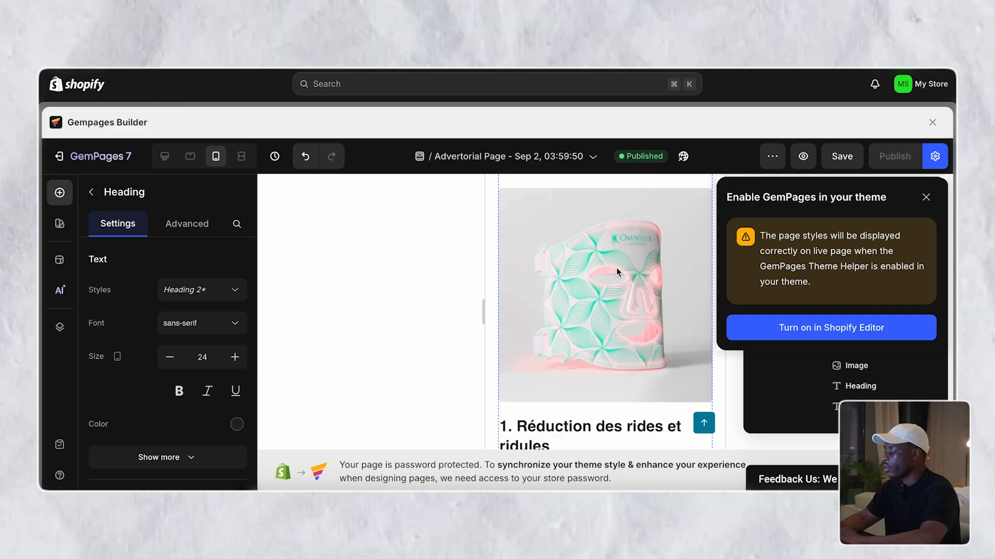
scroll(617, 271, down, 10)
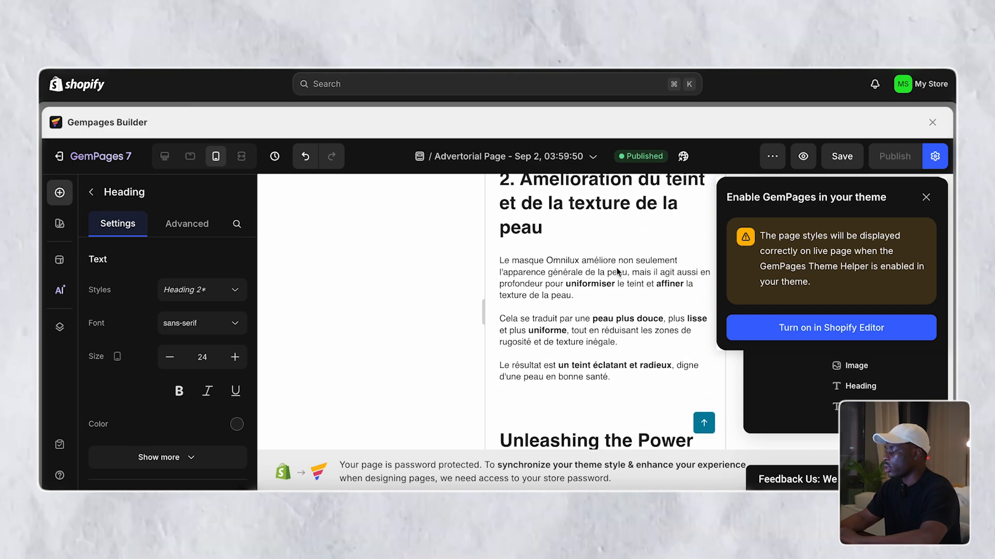
scroll(616, 270, down, 15)
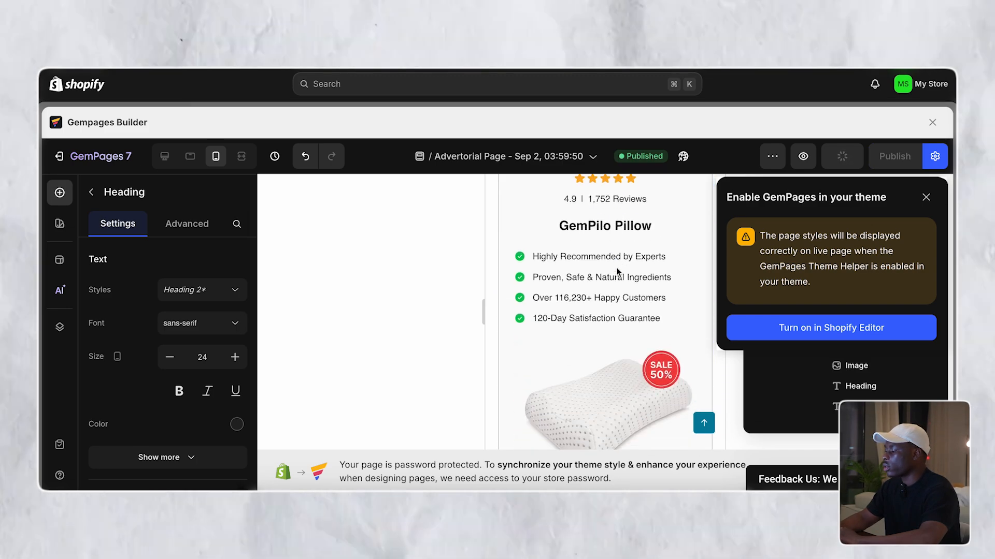
scroll(618, 272, down, 10)
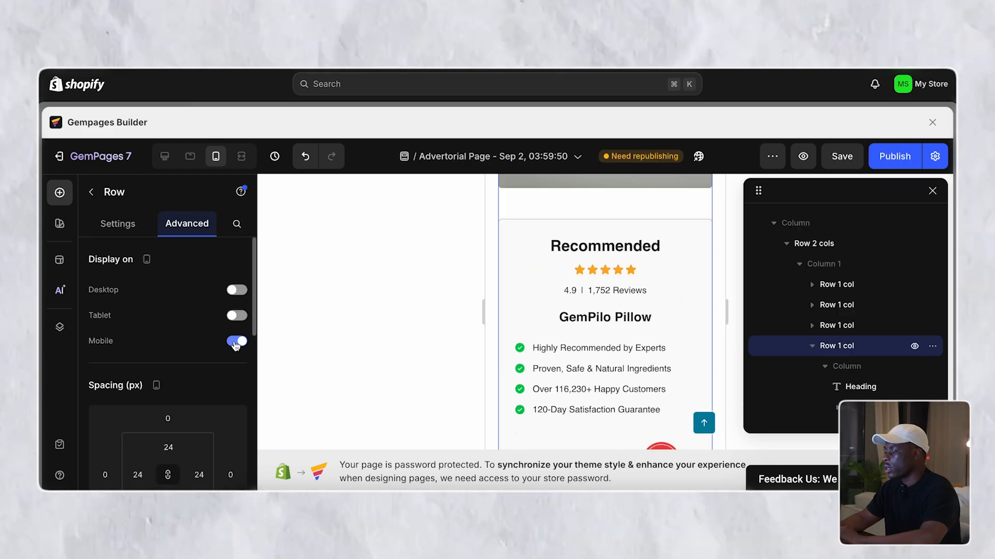
- Delete the Recommended GemPilo Pillow row after hiding it on mobile is refused
click(236, 343)
key(Return)
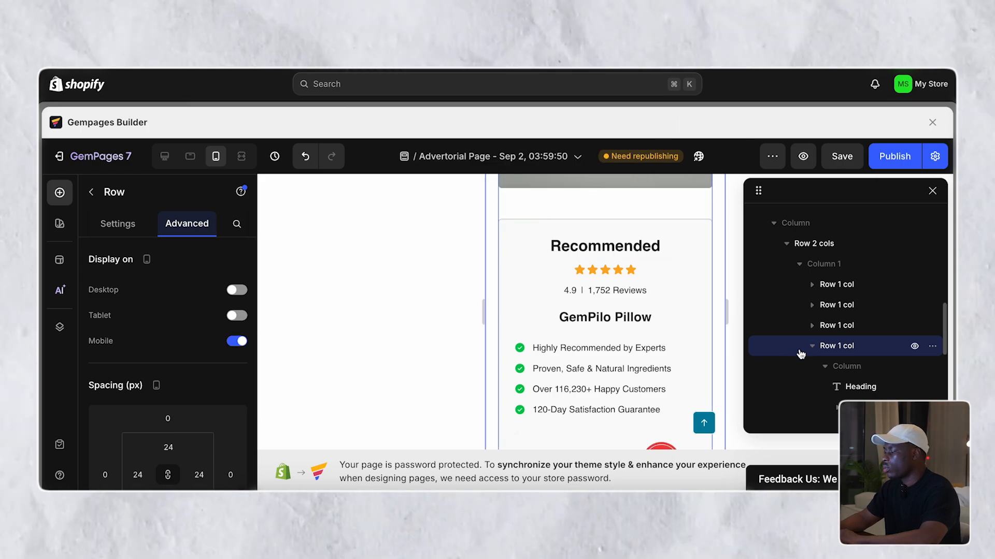
click(932, 347)
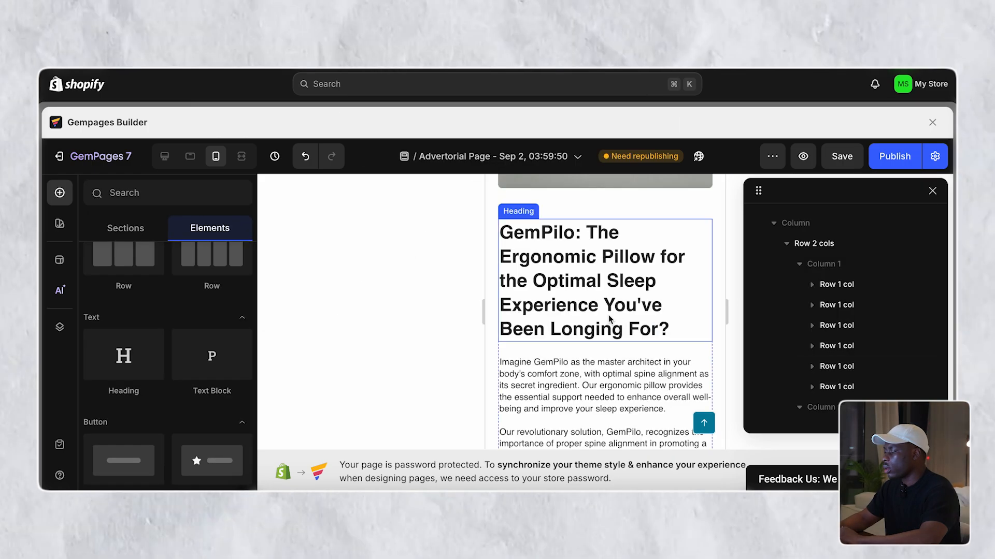
scroll(610, 320, up, 5)
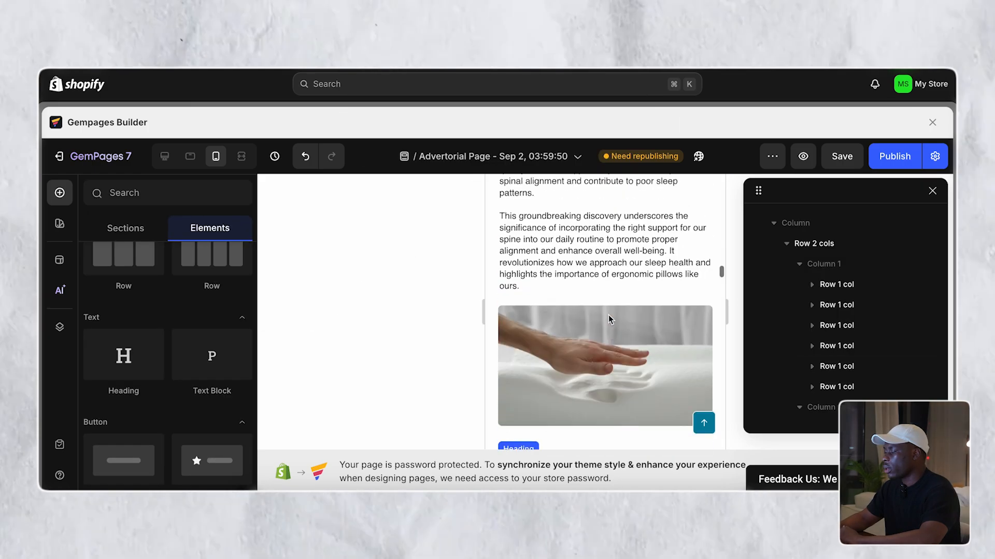
scroll(608, 315, up, 15)
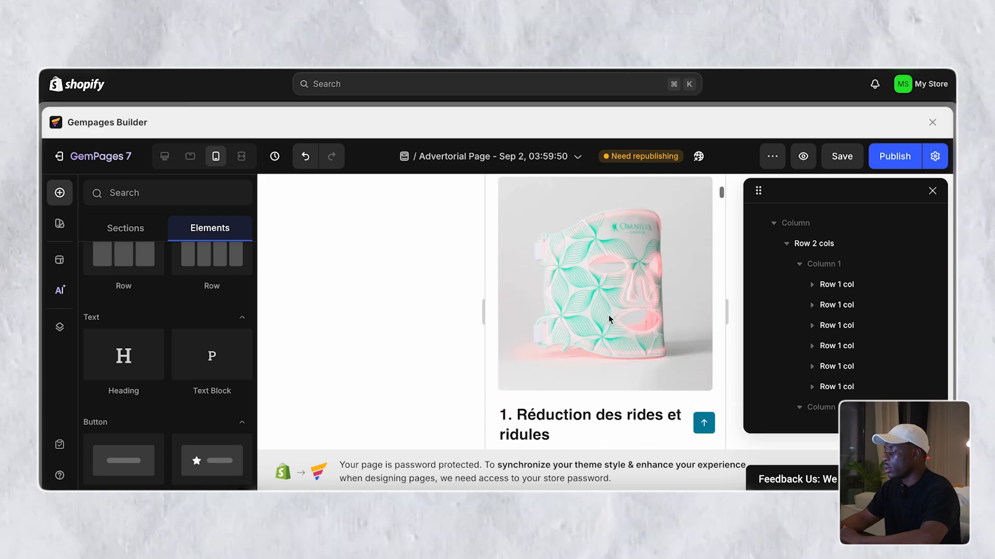
scroll(608, 315, down, 15)
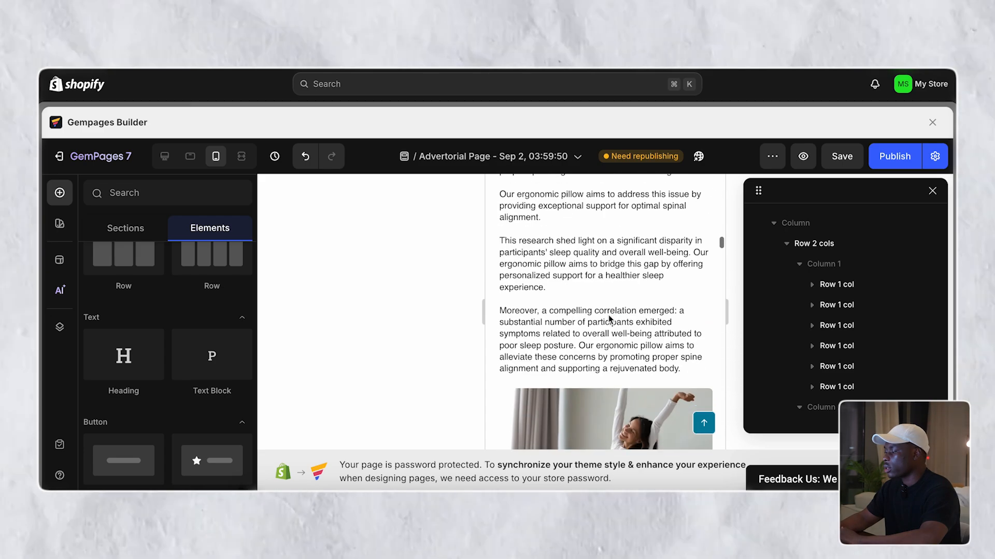
scroll(609, 318, down, 10)
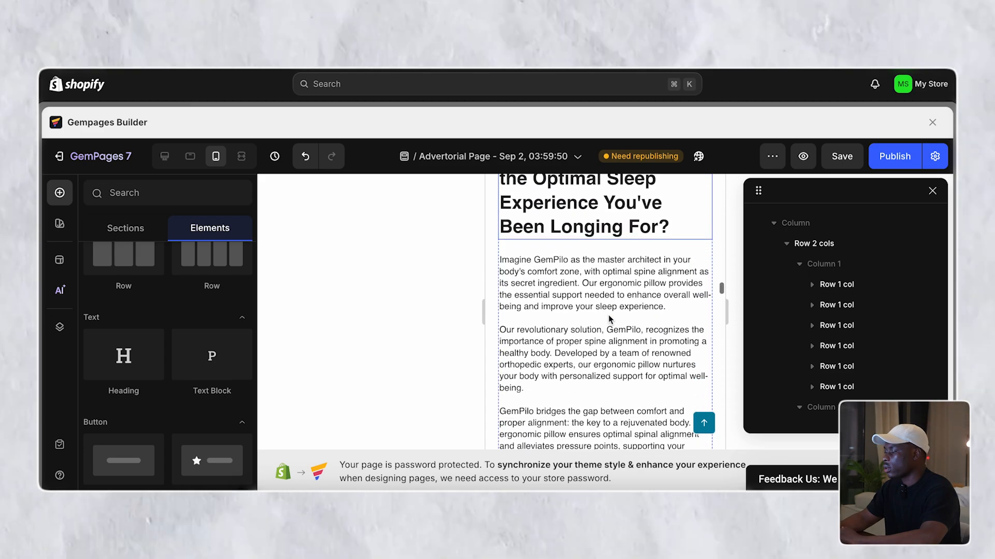
scroll(609, 318, down, 10)
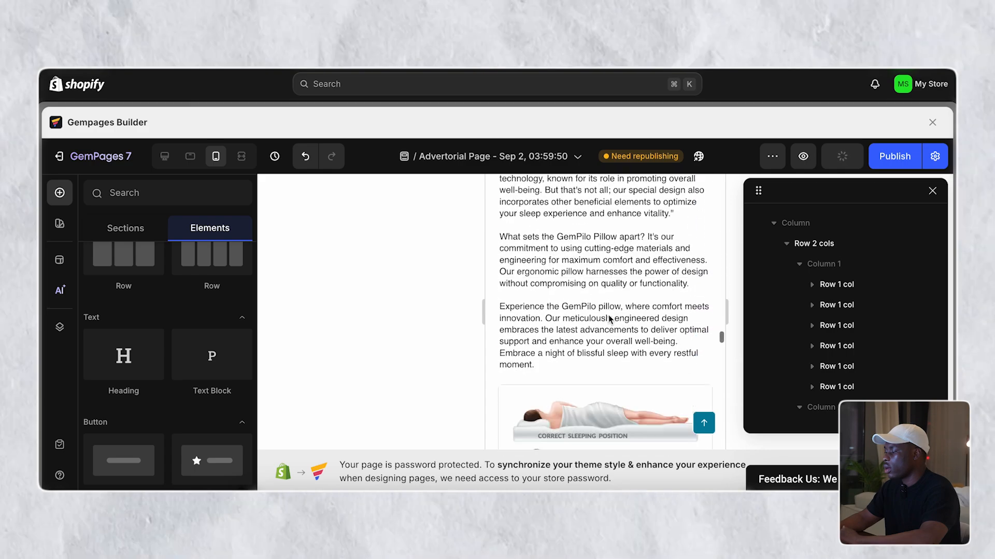
scroll(609, 318, down, 15)
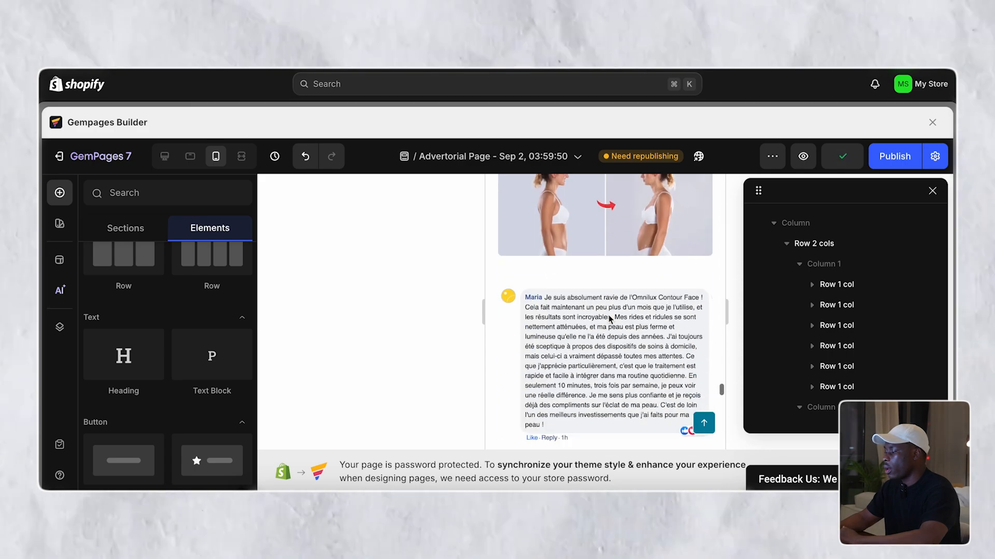
scroll(608, 315, down, 4)
scroll(608, 315, up, 2)
scroll(547, 320, down, 2)
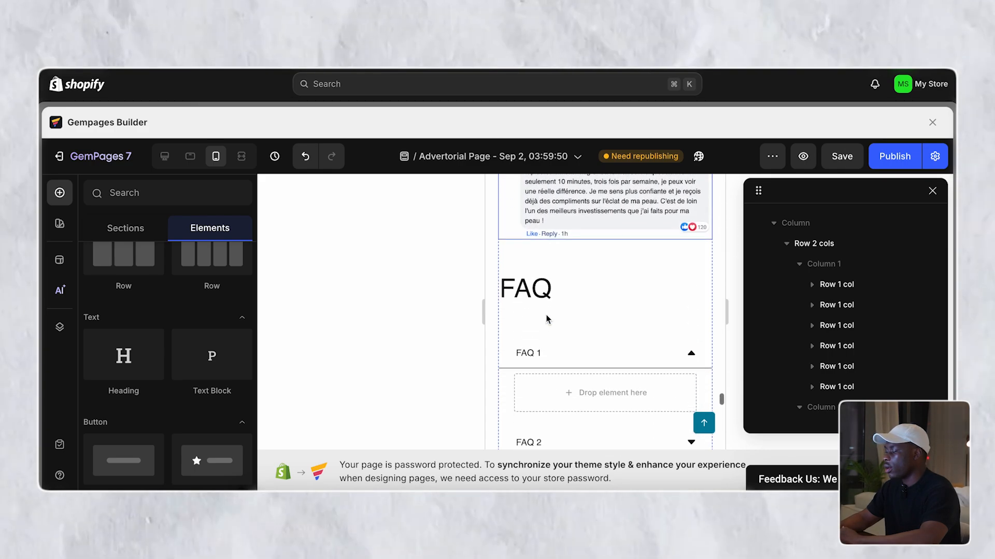
- Set the FAQ heading's bottom margin to 0
click(513, 318)
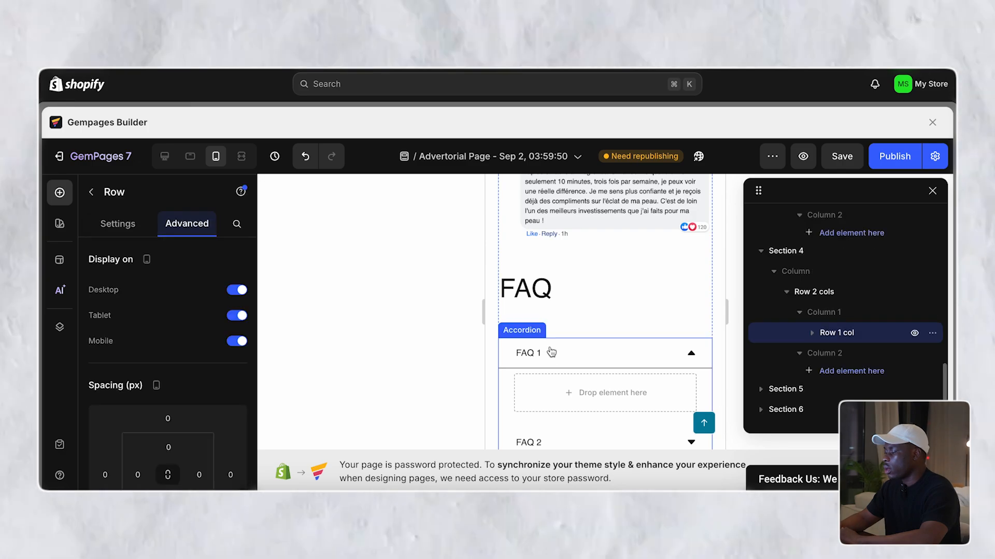
click(558, 354)
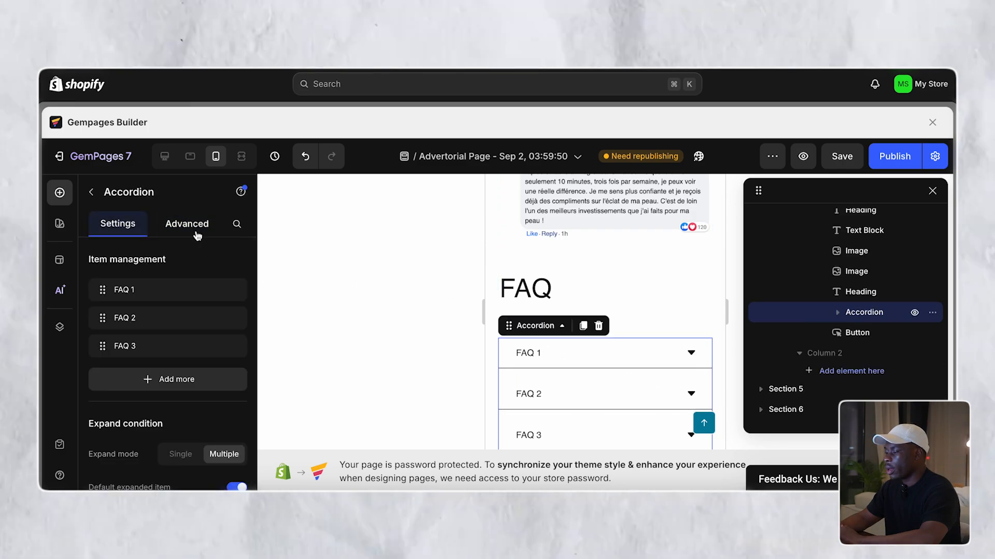
click(189, 225)
scroll(164, 373, down, 3)
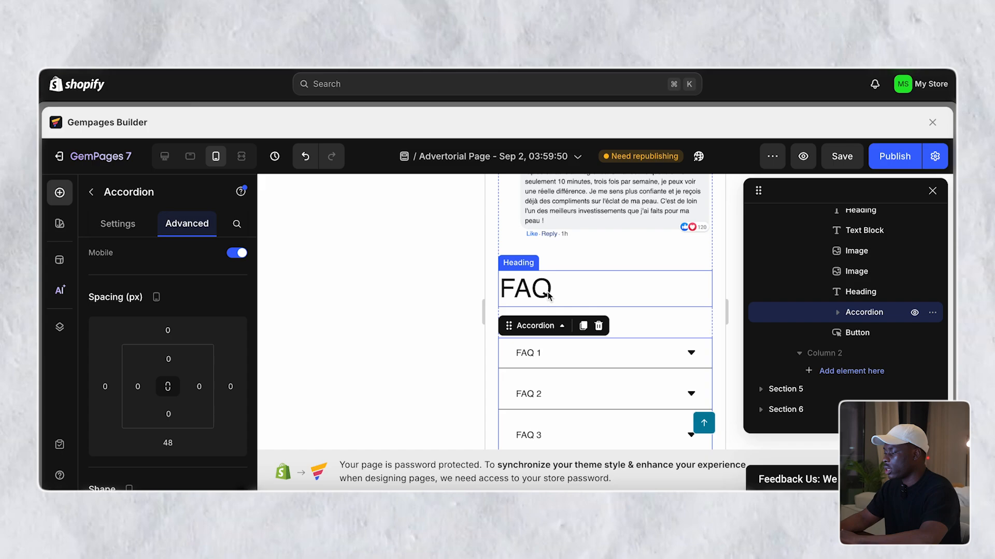
click(549, 296)
click(186, 223)
click(167, 424)
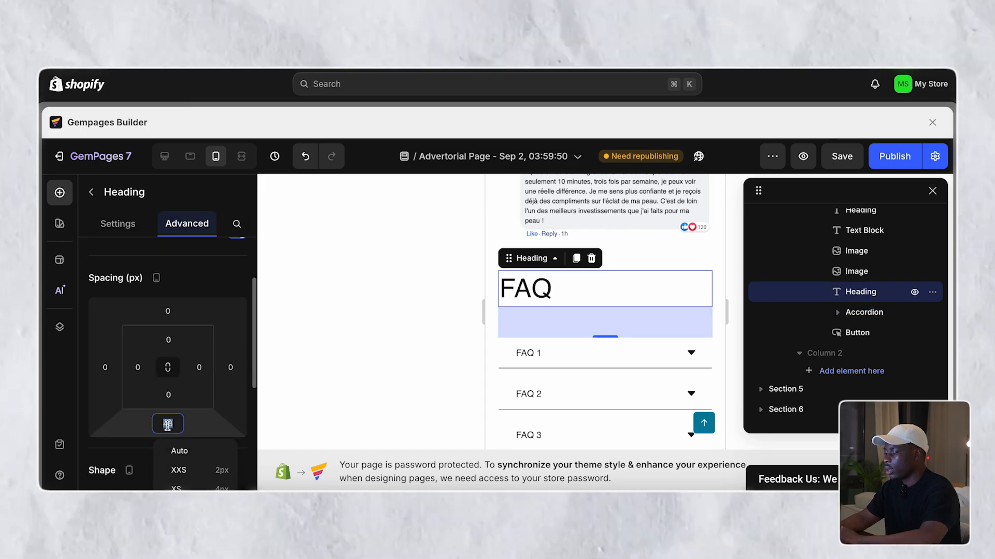
text(0)
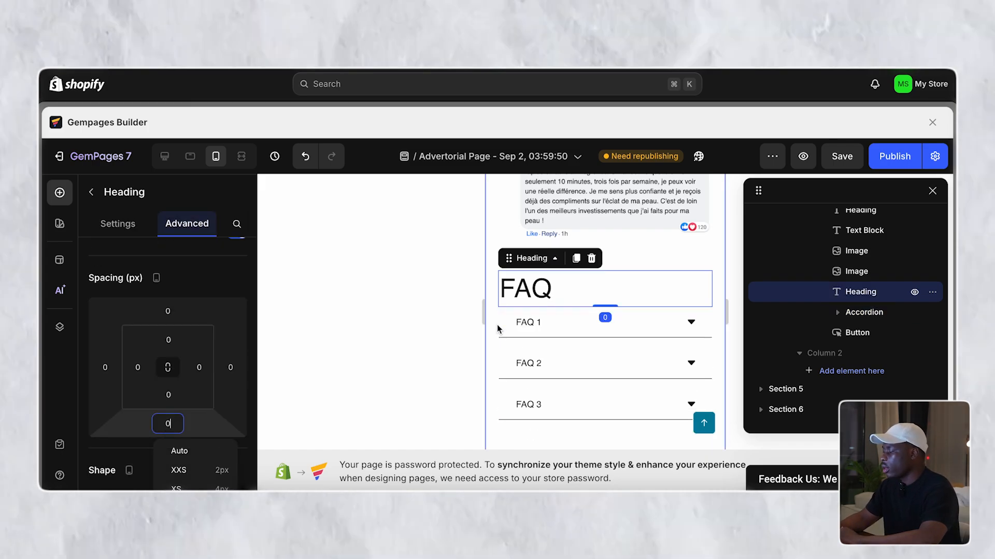
click(576, 296)
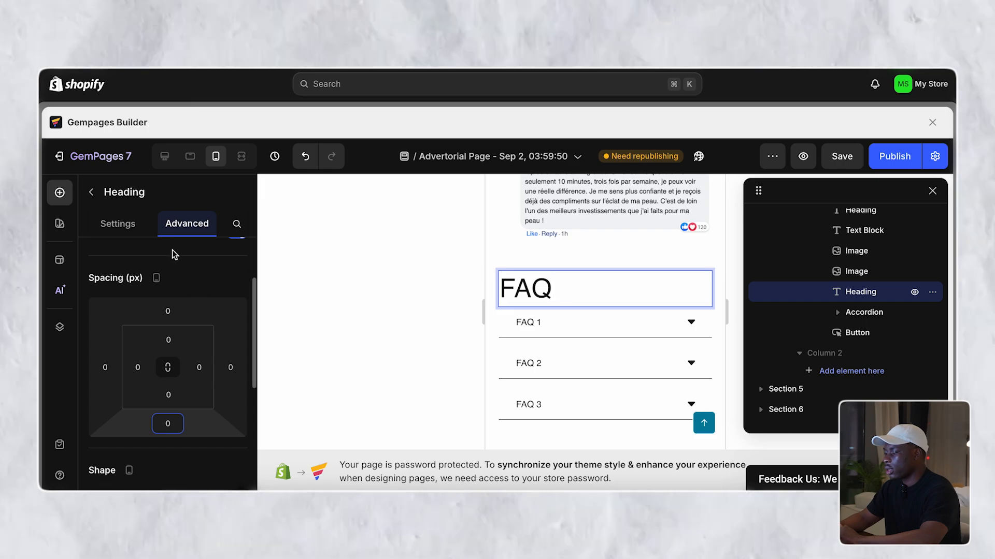
- Reduce the FAQ heading's text size to 30 and make it bold
click(143, 234)
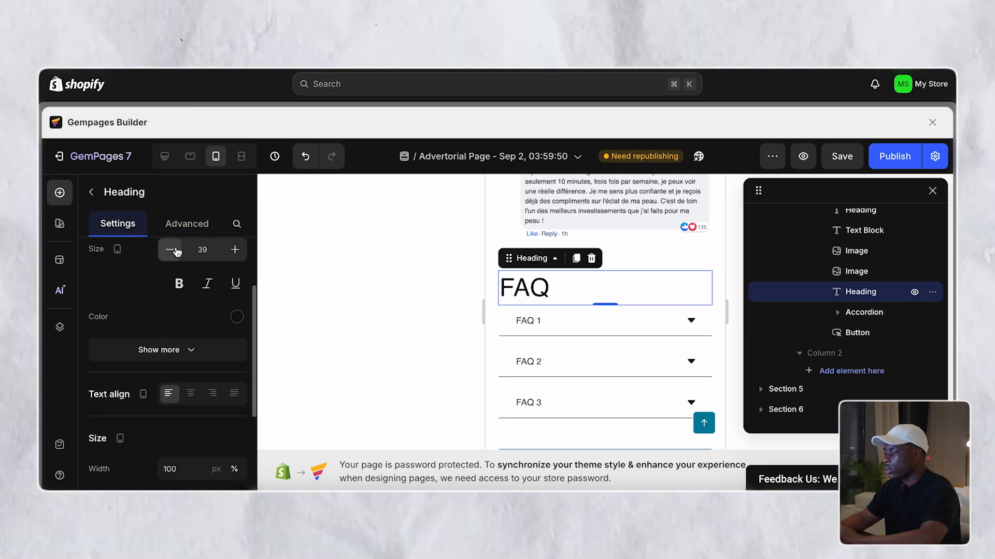
click(171, 250)
click(171, 250)
click(171, 250)
click(171, 250)
click(171, 251)
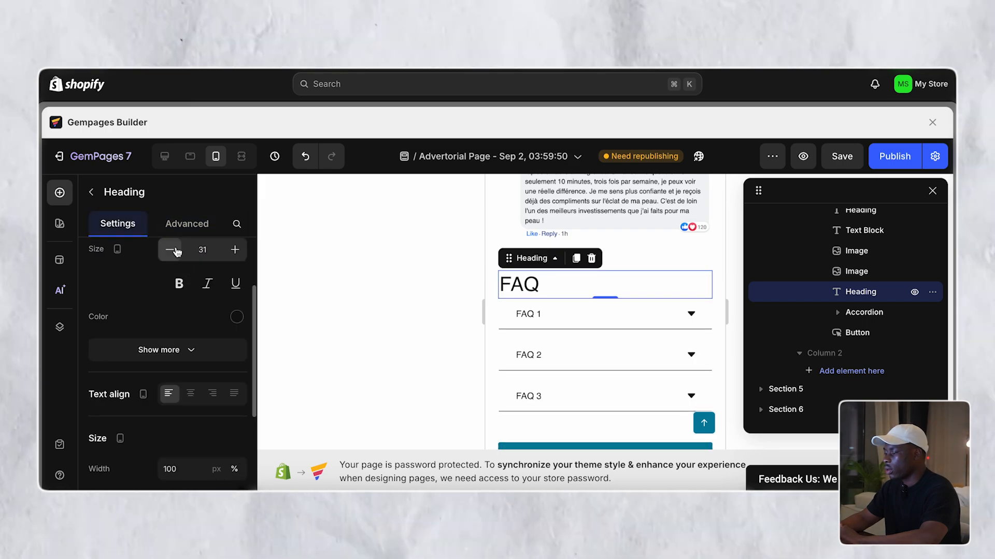
click(171, 250)
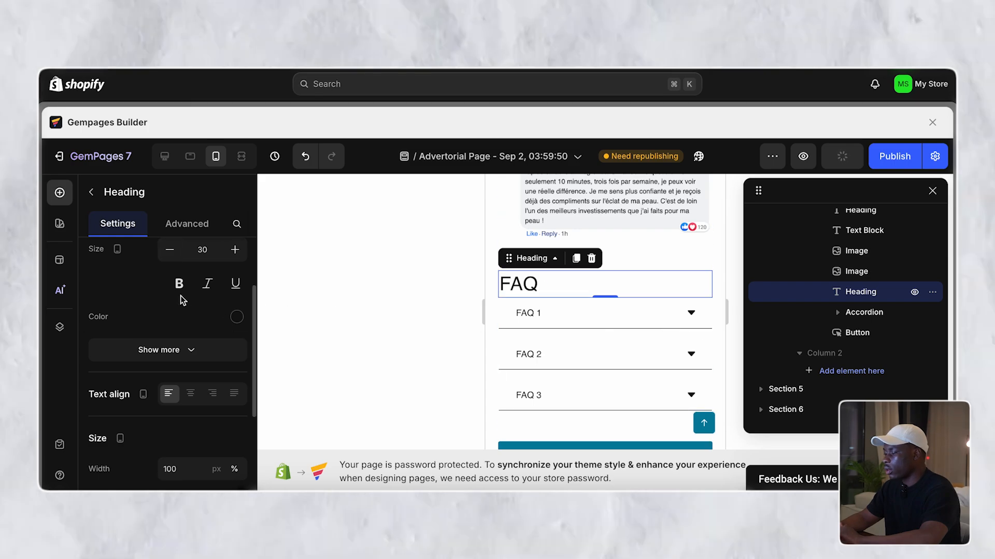
click(182, 288)
- Scroll through the mobile advertorial down to the footer and back to review it
scroll(674, 333, down, 5)
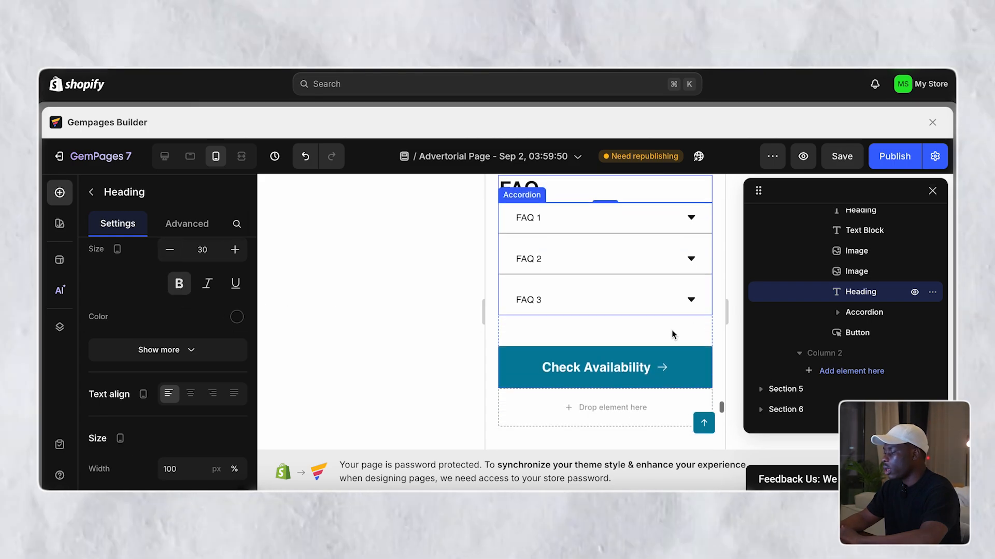
scroll(600, 252, down, 10)
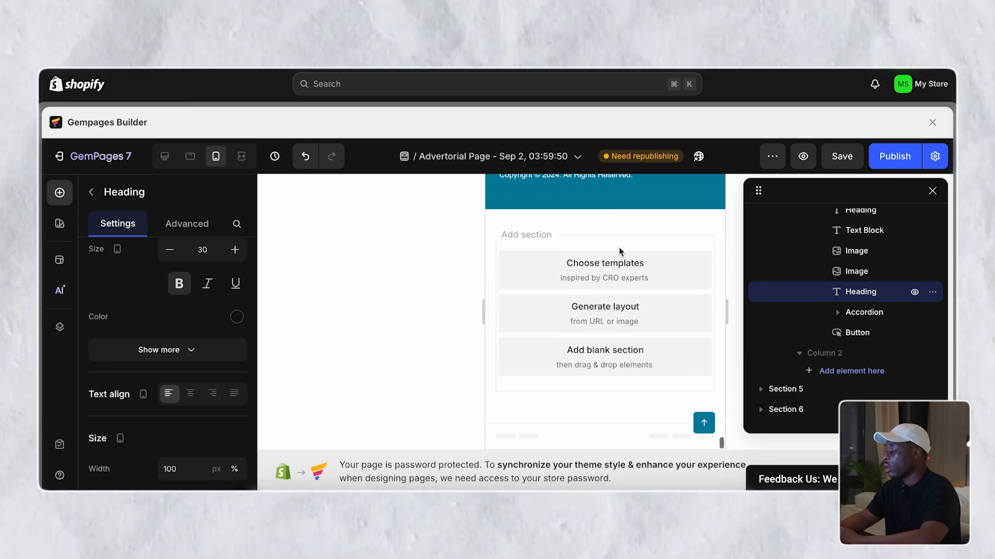
scroll(609, 290, up, 20)
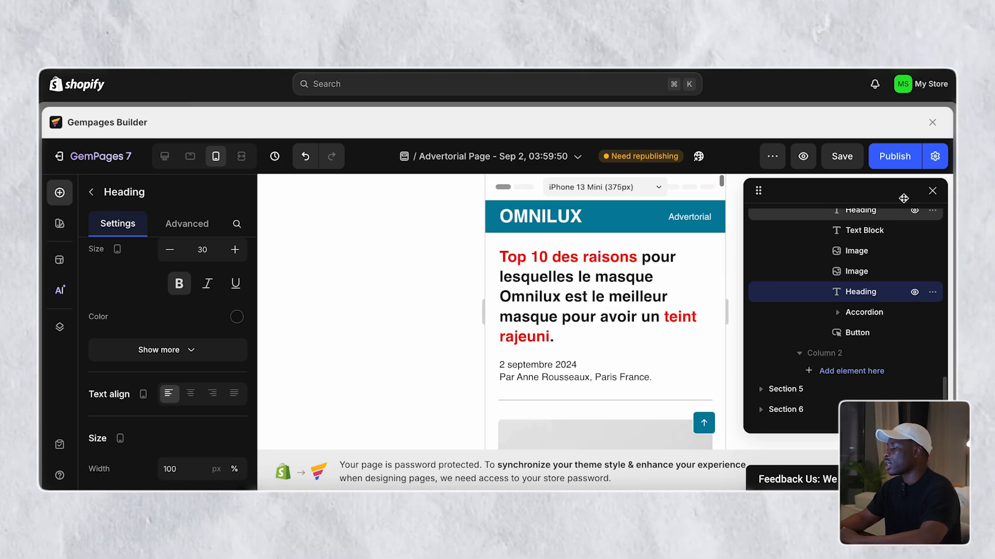